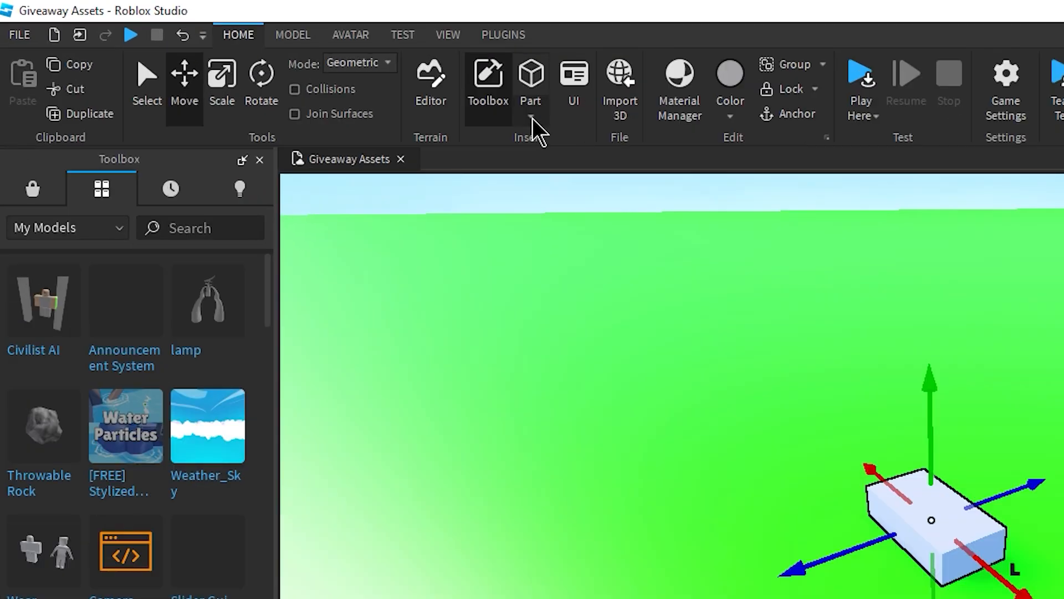
# - Insert a sphere part and a wedge part above the block as a trial, and delete both of them again
pyautogui.click(300, 66)
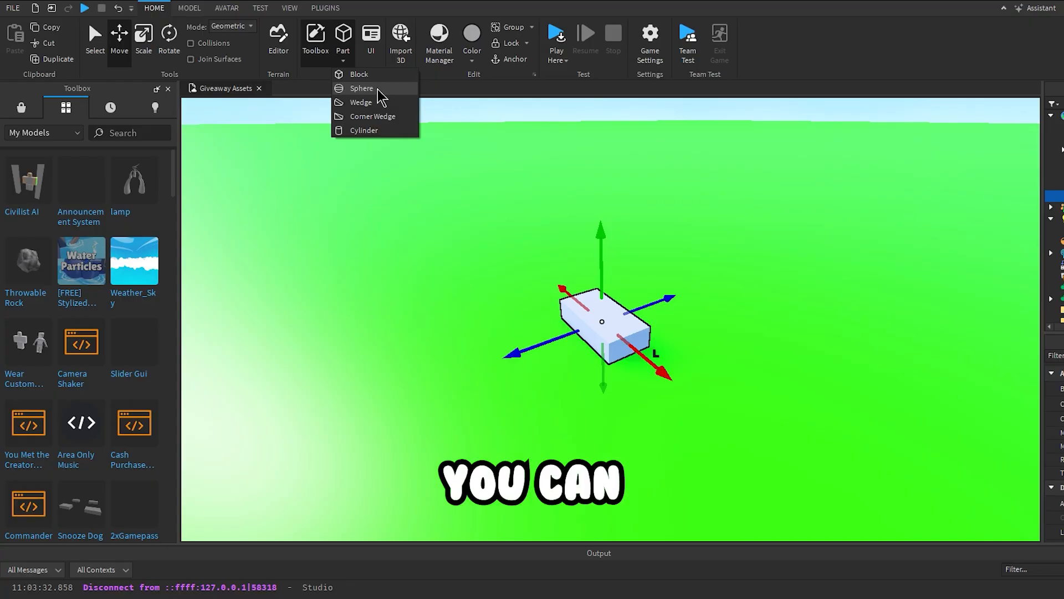
pyautogui.click(571, 161)
pyautogui.click(343, 49)
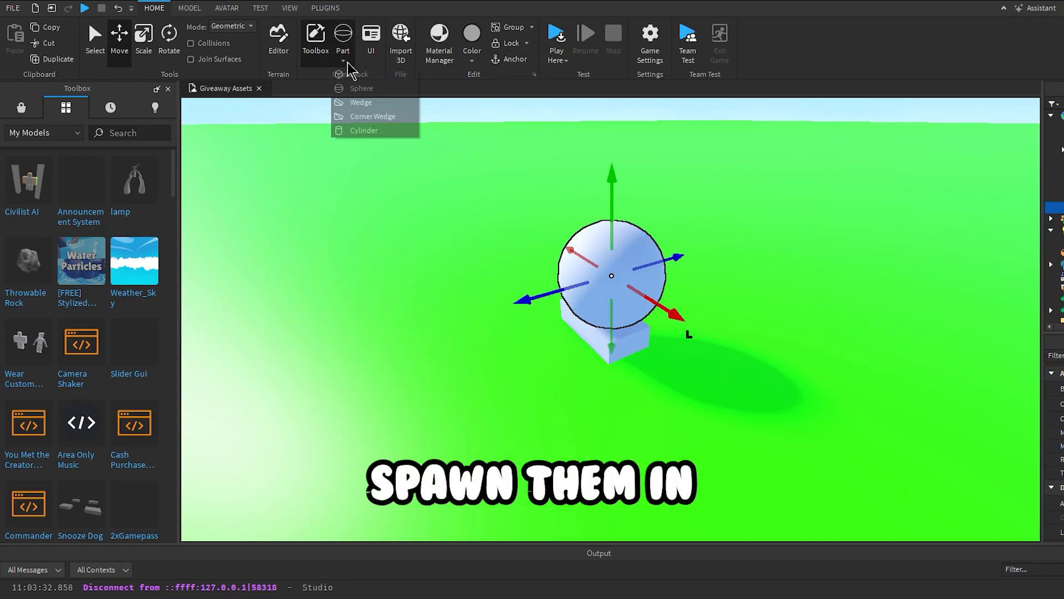
pyautogui.click(361, 108)
pyautogui.press('Delete')
pyautogui.click(614, 272)
pyautogui.press('Delete')
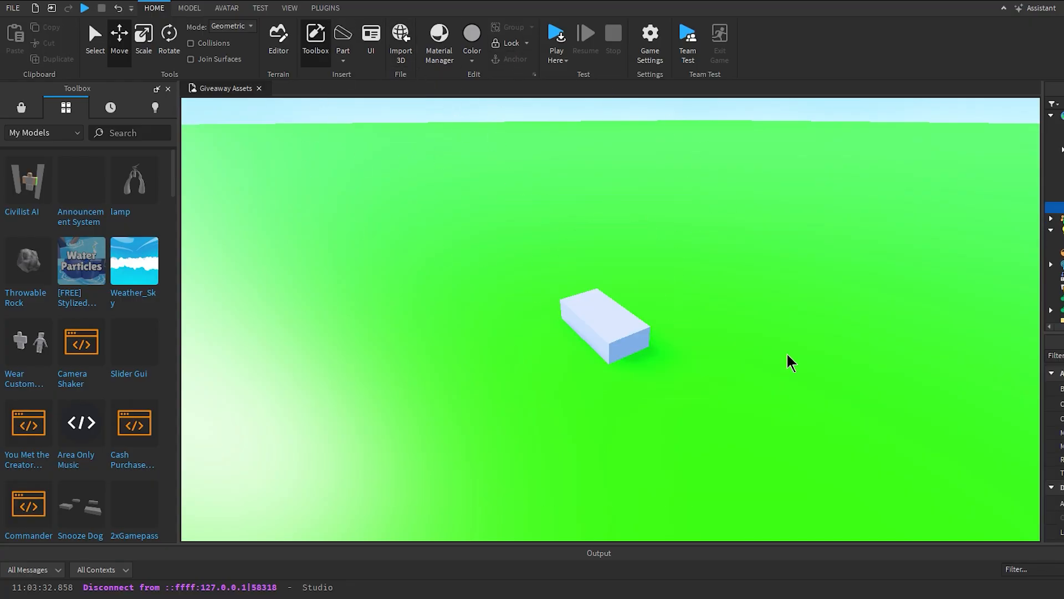
# - Select the block and move it slightly upward and a little along the blue and red axes
pyautogui.click(618, 334)
pyautogui.click(95, 41)
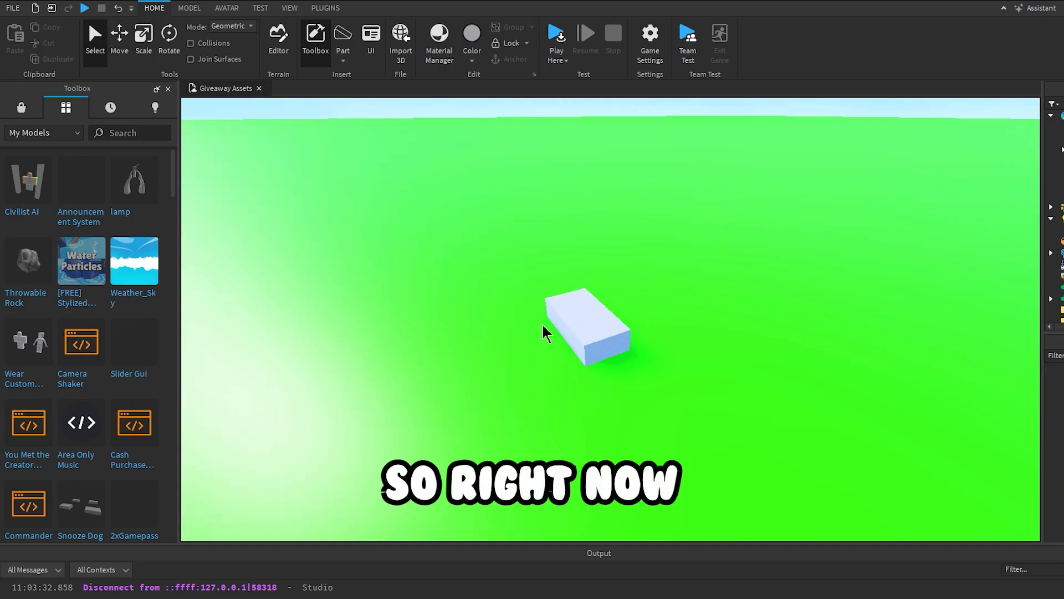
pyautogui.click(592, 325)
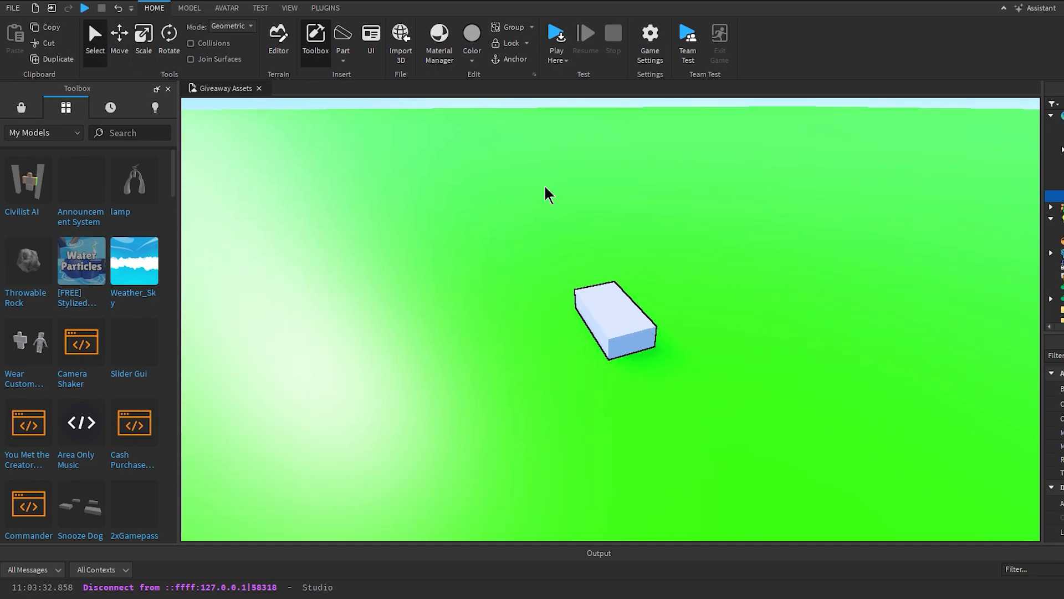
pyautogui.click(119, 41)
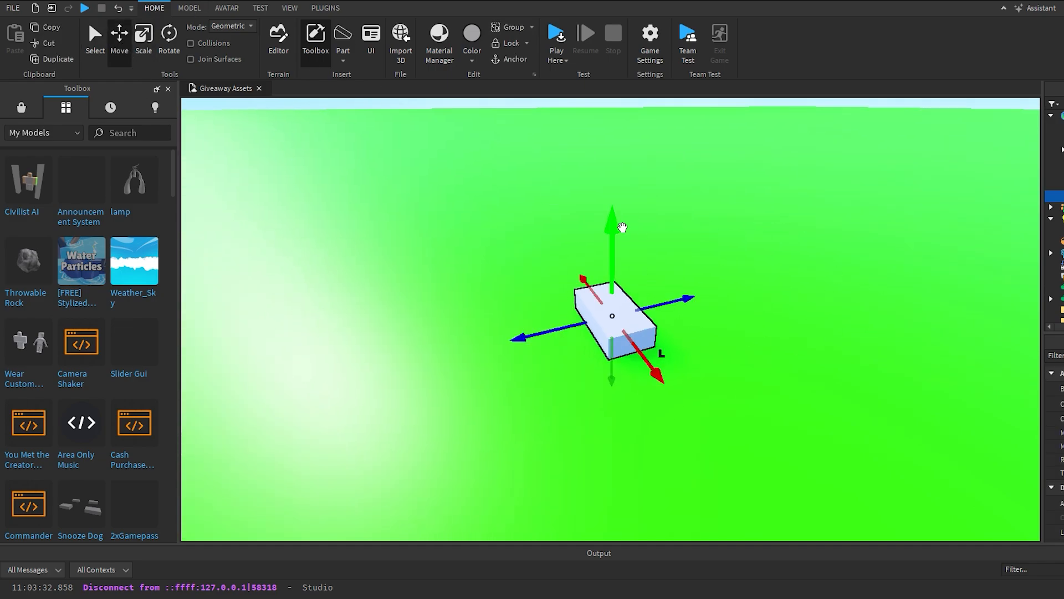
pyautogui.moveTo(620, 236)
pyautogui.mouseDown()
pyautogui.moveTo(622, 178)
pyautogui.moveTo(621, 245)
pyautogui.mouseUp()
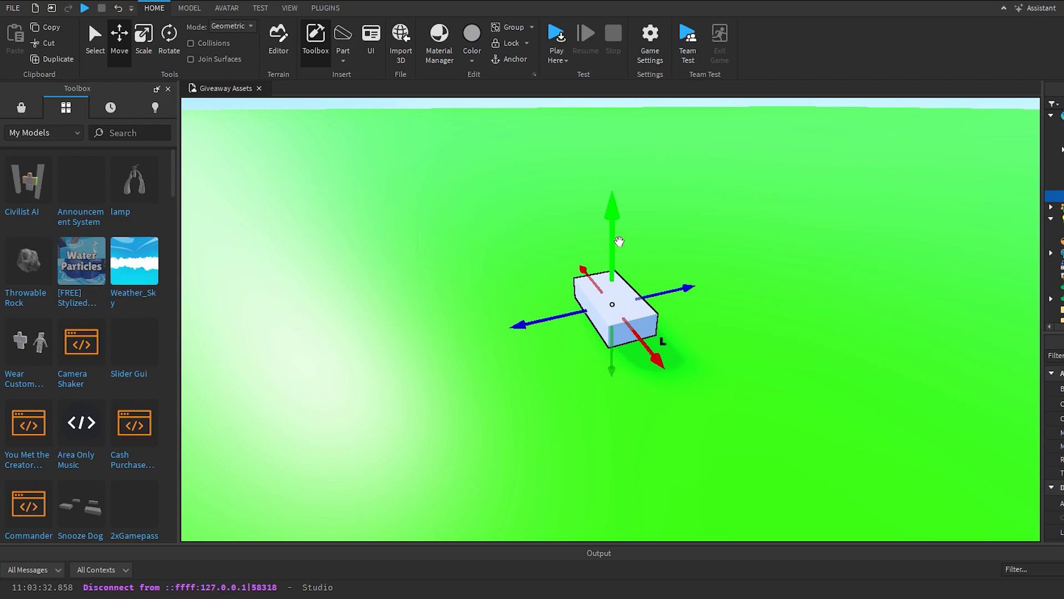
pyautogui.moveTo(675, 301); pyautogui.dragTo(697, 296)
pyautogui.moveTo(682, 352)
pyautogui.mouseDown()
pyautogui.moveTo(675, 344)
pyautogui.moveTo(684, 354)
pyautogui.mouseUp()
# - Scale the block out into a wide, roughly square slab and try rotating it about its vertical axis
pyautogui.click(143, 41)
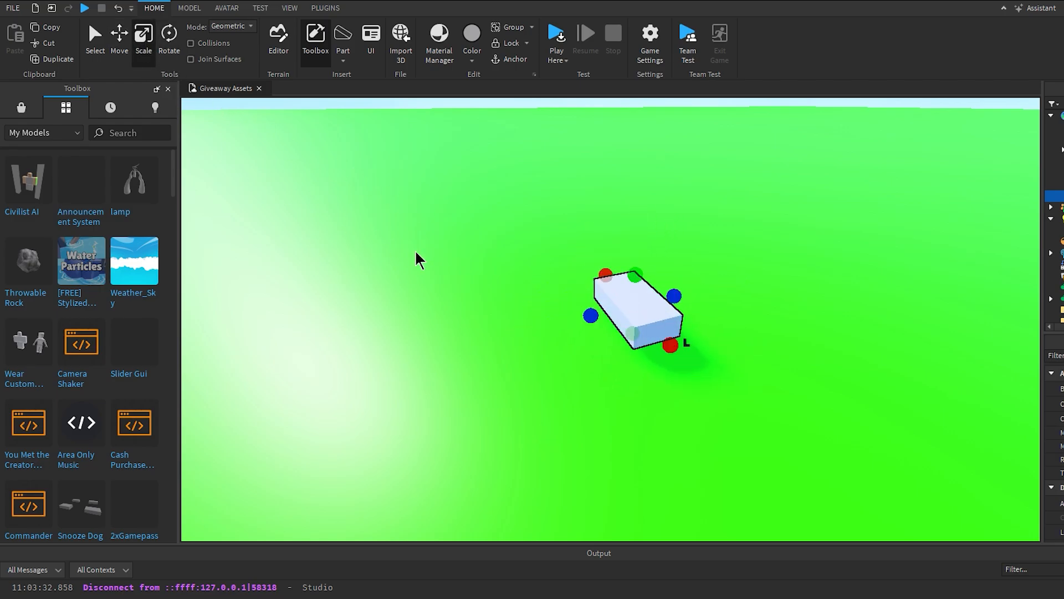
pyautogui.moveTo(640, 277); pyautogui.dragTo(767, 280)
pyautogui.moveTo(767, 280); pyautogui.dragTo(700, 291)
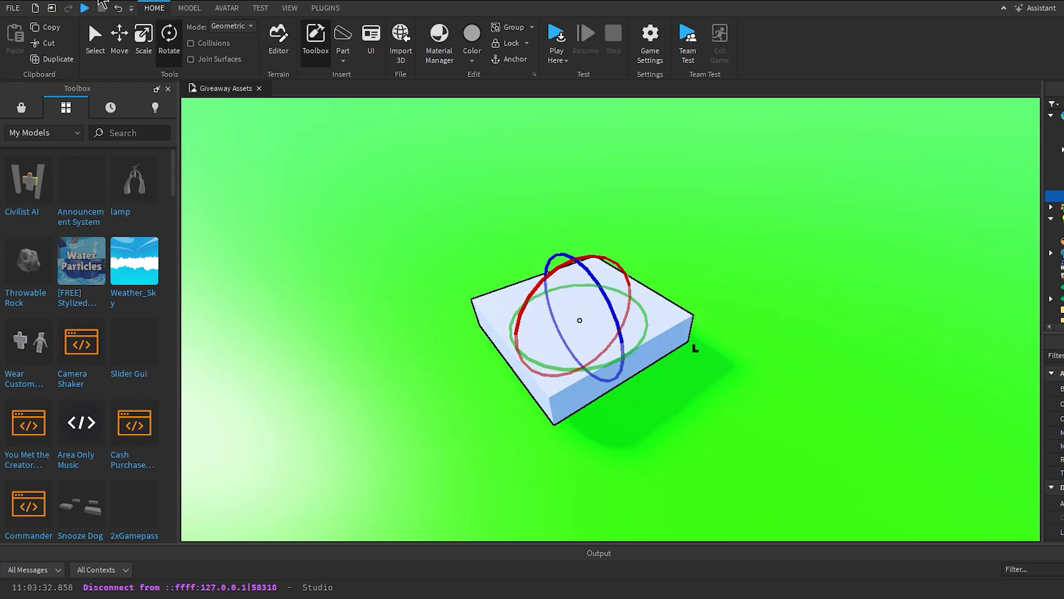
pyautogui.moveTo(581, 366); pyautogui.dragTo(604, 342)
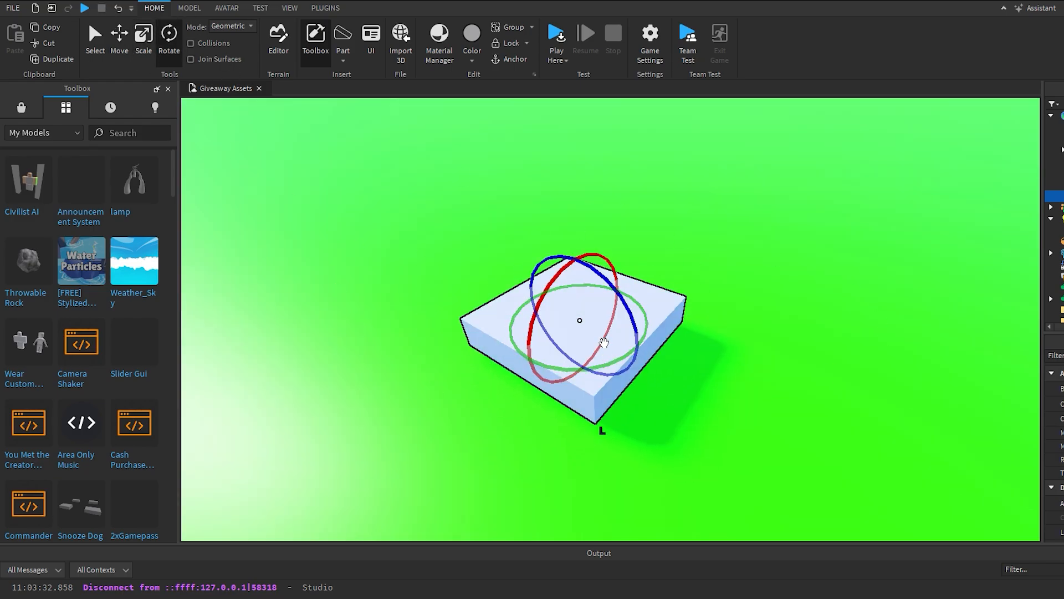
pyautogui.moveTo(583, 256); pyautogui.dragTo(523, 274)
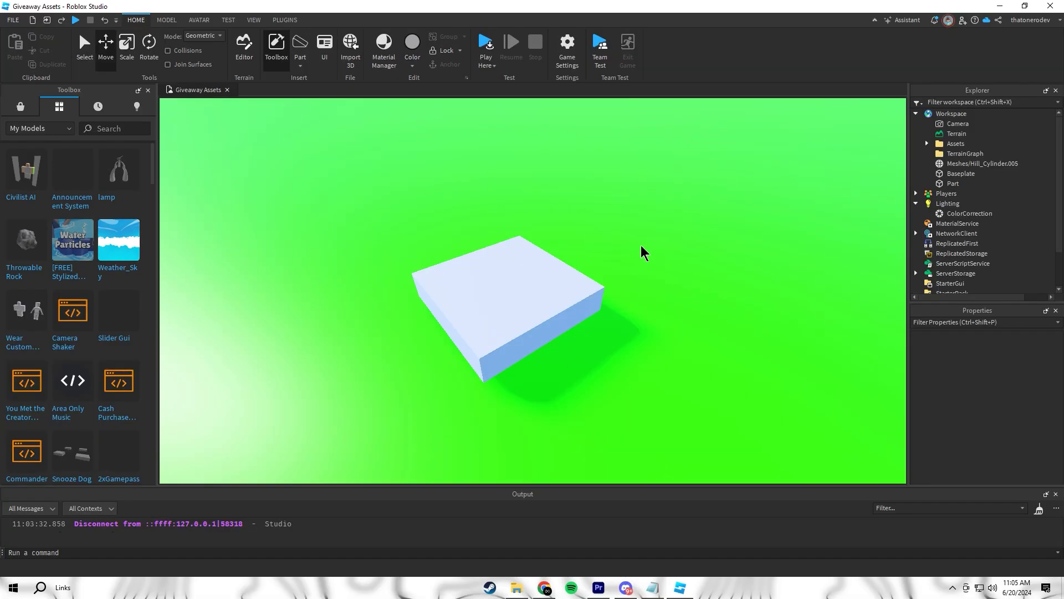
# - With Collisions off, sink the slab partly into the baseplate and raise it back above the ground
pyautogui.moveTo(641, 249); pyautogui.dragTo(635, 244, button='right')
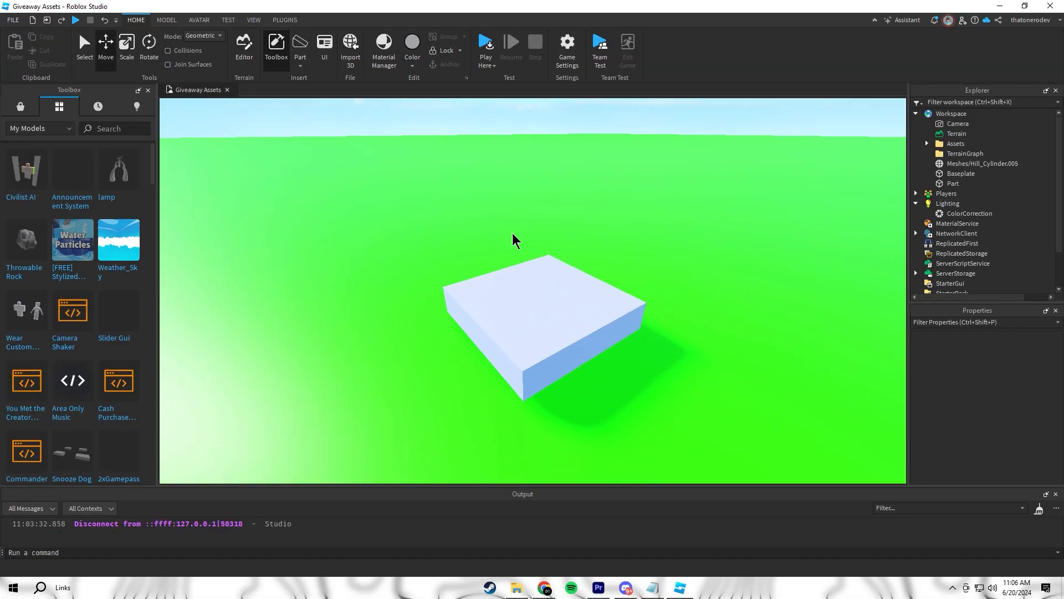
pyautogui.moveTo(513, 237); pyautogui.dragTo(515, 357, button='right')
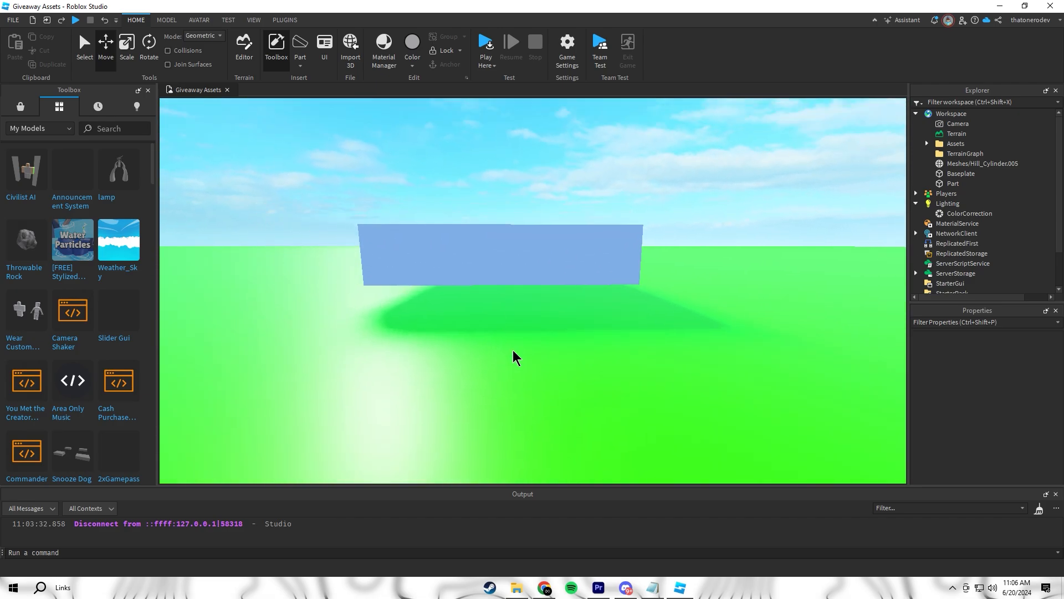
pyautogui.press('d')
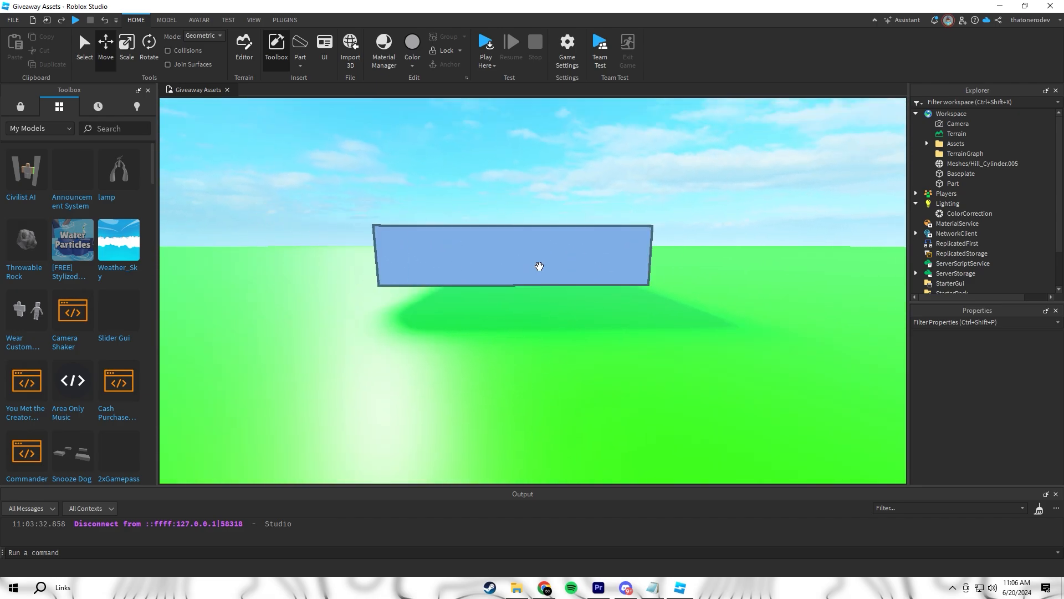
pyautogui.click(537, 264)
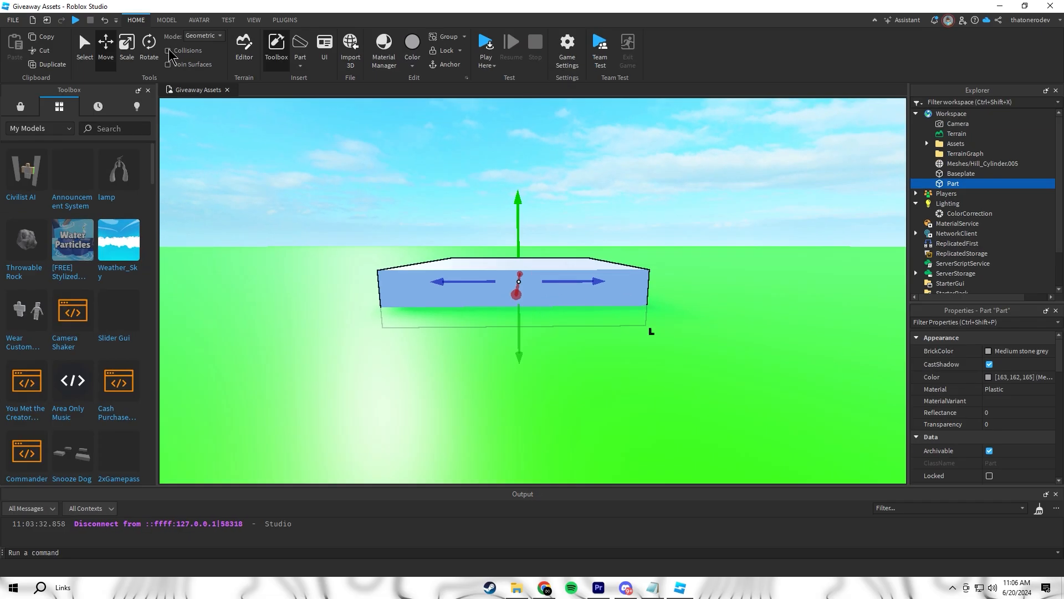
pyautogui.moveTo(518, 205); pyautogui.dragTo(518, 149)
pyautogui.click(612, 361)
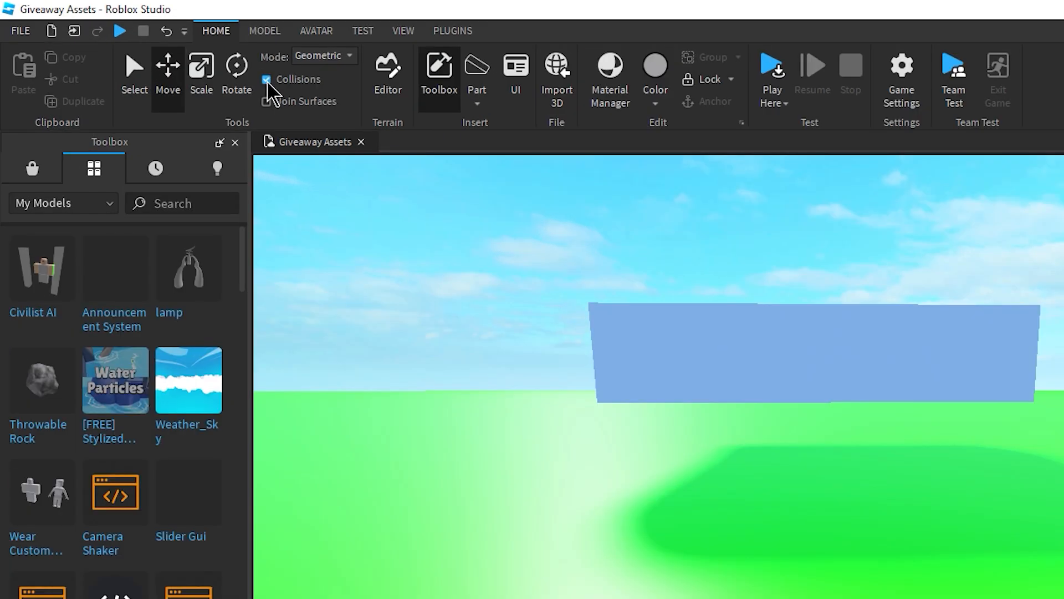
# - With Collisions on, lower the slab until it rests on the baseplate, and check the contact between them for a gap
pyautogui.click(831, 313)
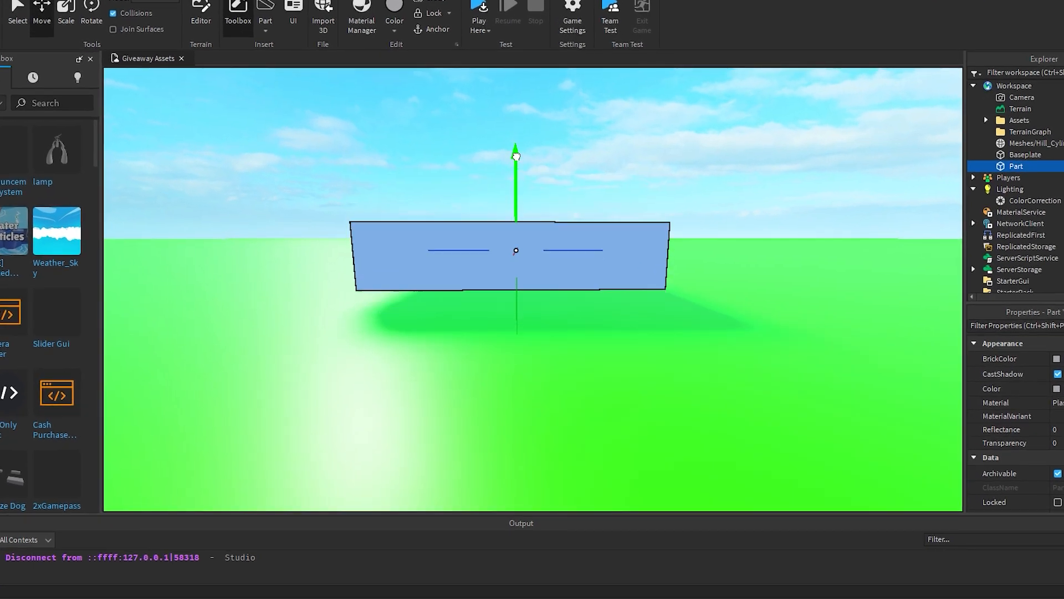
pyautogui.moveTo(515, 156)
pyautogui.mouseDown()
pyautogui.moveTo(516, 168)
pyautogui.moveTo(516, 133)
pyautogui.moveTo(515, 168)
pyautogui.mouseUp()
pyautogui.scroll(5, 664, 294)
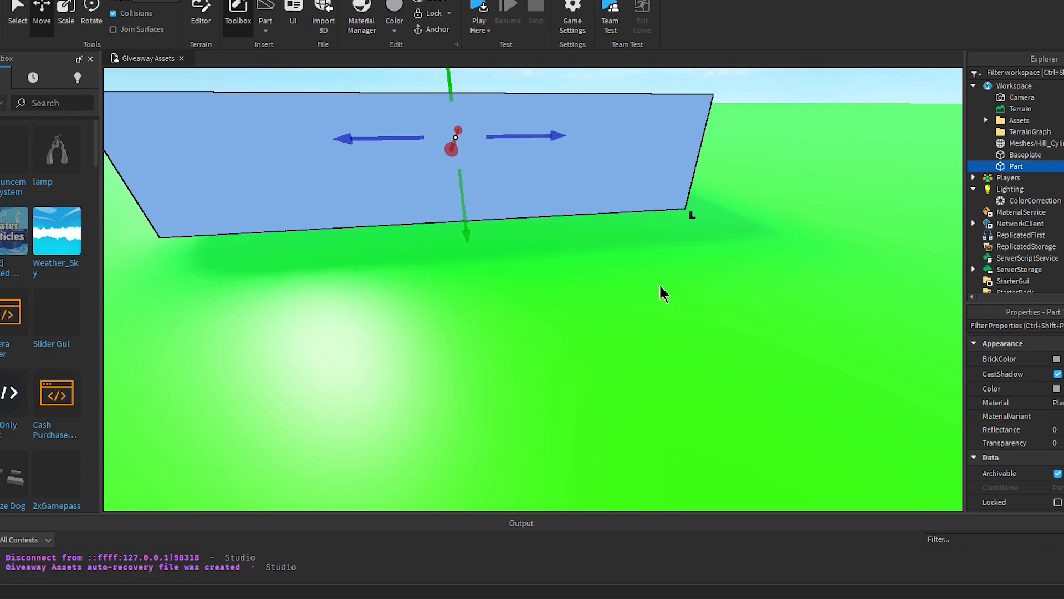
pyautogui.press('q')
pyautogui.press('e')
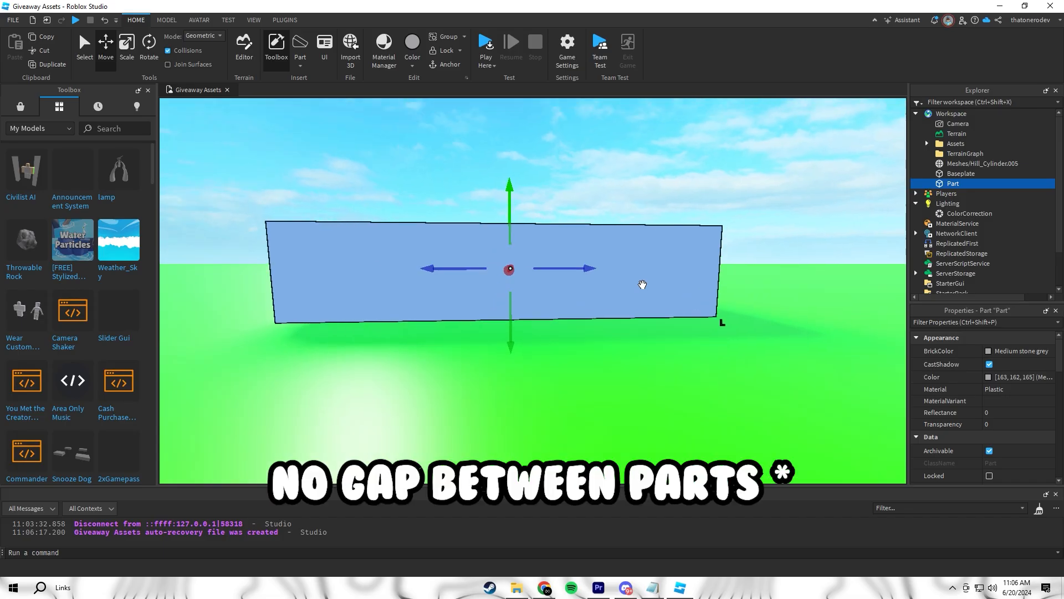
pyautogui.scroll(5, 642, 285)
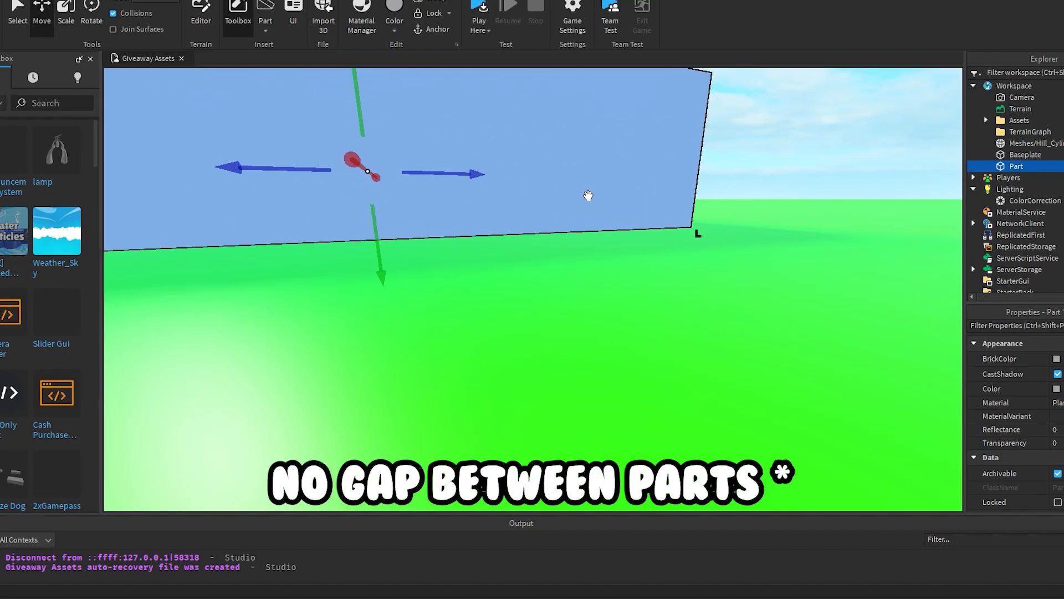
pyautogui.moveTo(589, 196); pyautogui.dragTo(646, 309, button='right')
pyautogui.scroll(-5, 646, 309)
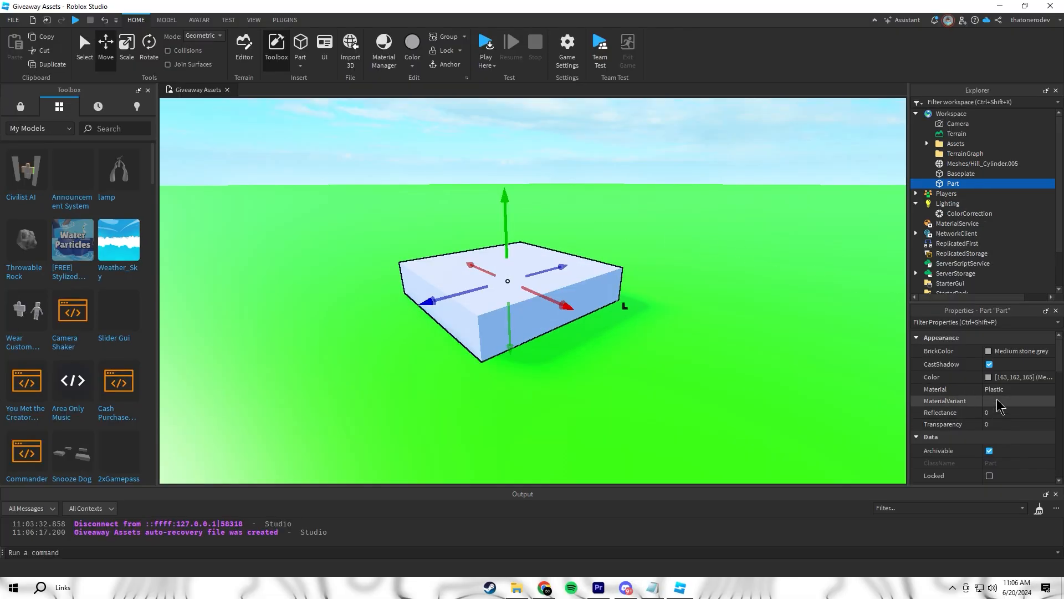
# - Check where the Explorer and Properties windows can be switched on
pyautogui.scroll(-2, 707, 308)
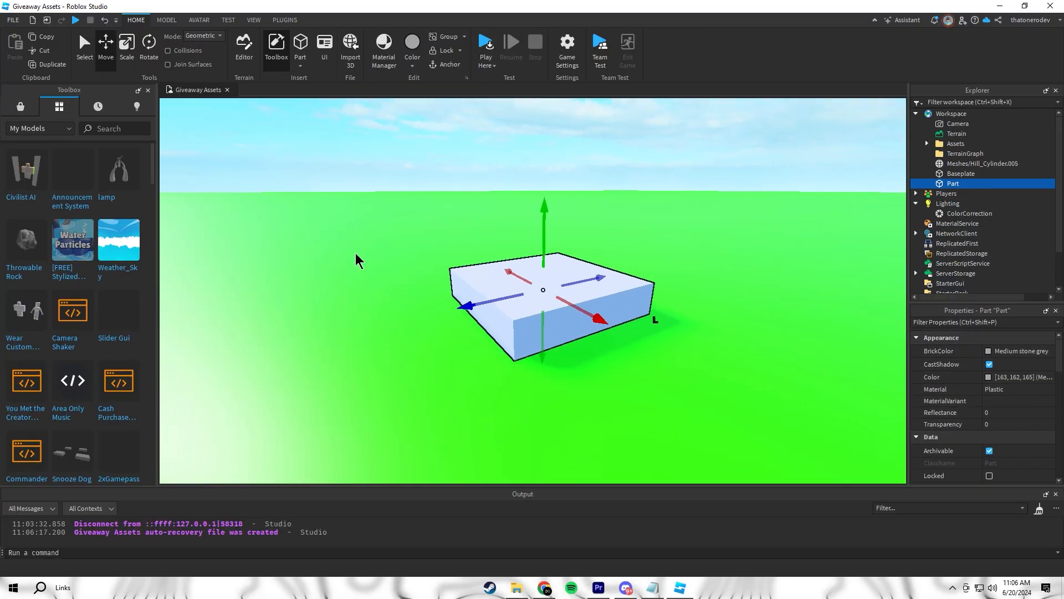
pyautogui.scroll(-1, 623, 282)
pyautogui.moveTo(625, 285)
pyautogui.mouseDown(button='right')
pyautogui.moveTo(511, 209)
pyautogui.moveTo(672, 290)
pyautogui.moveTo(651, 325)
pyautogui.mouseUp(button='right')
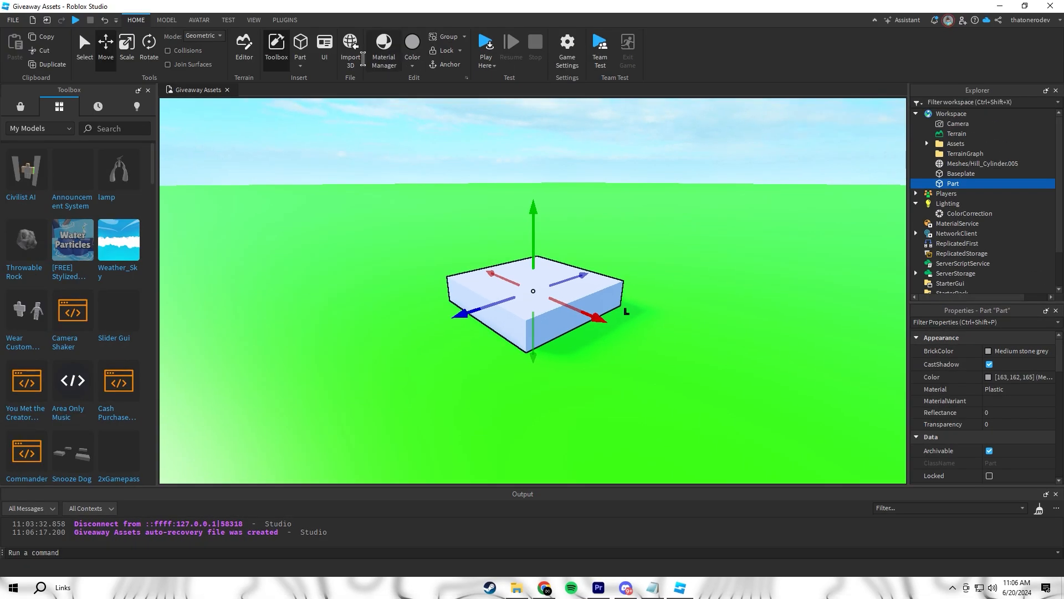
pyautogui.click(257, 20)
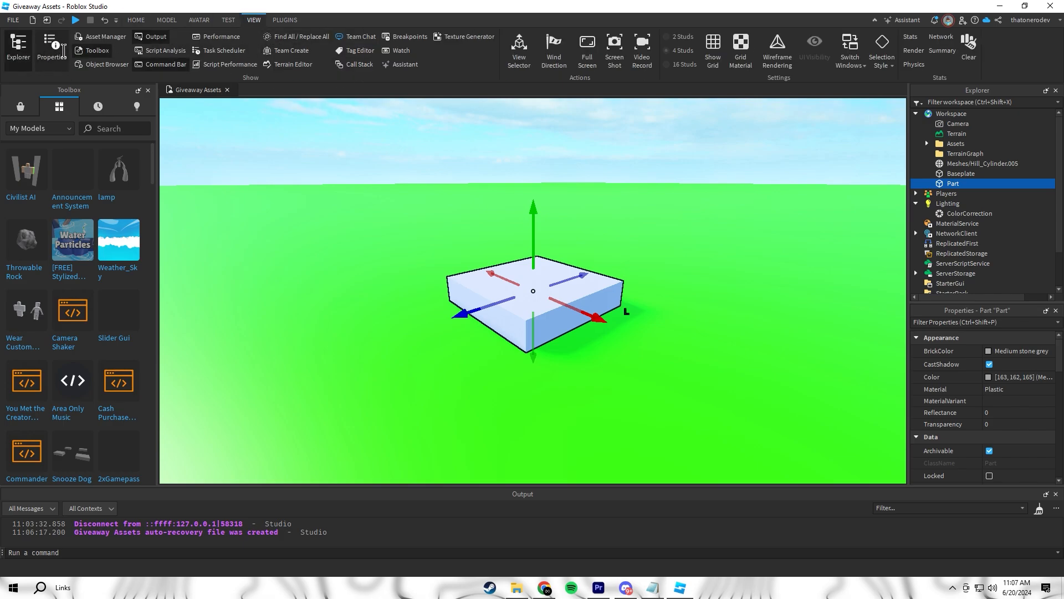
pyautogui.click(136, 20)
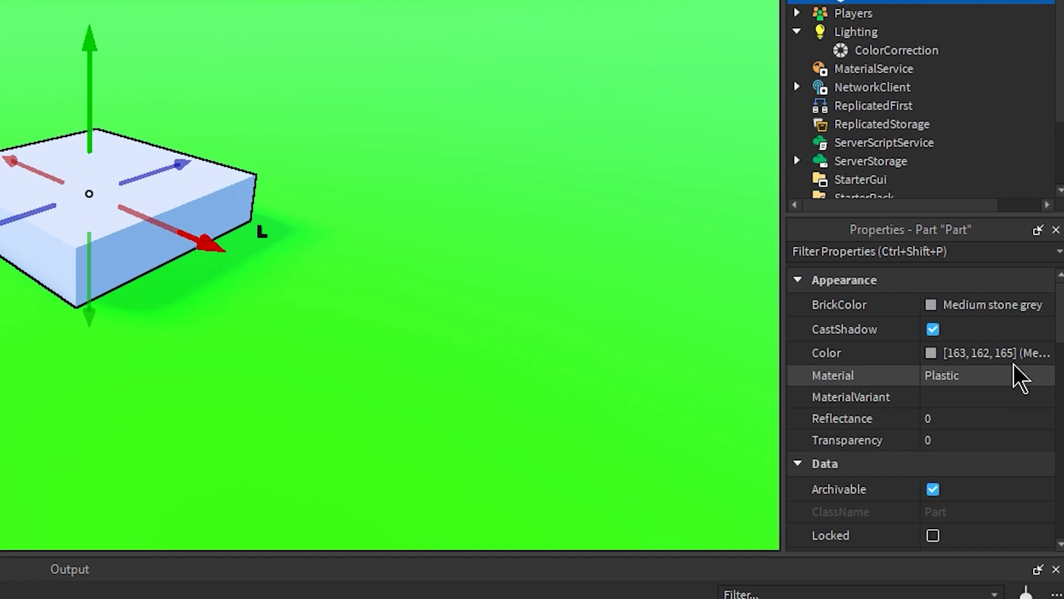
# - Try out a muted green shade as the slab's Color
pyautogui.click(937, 305)
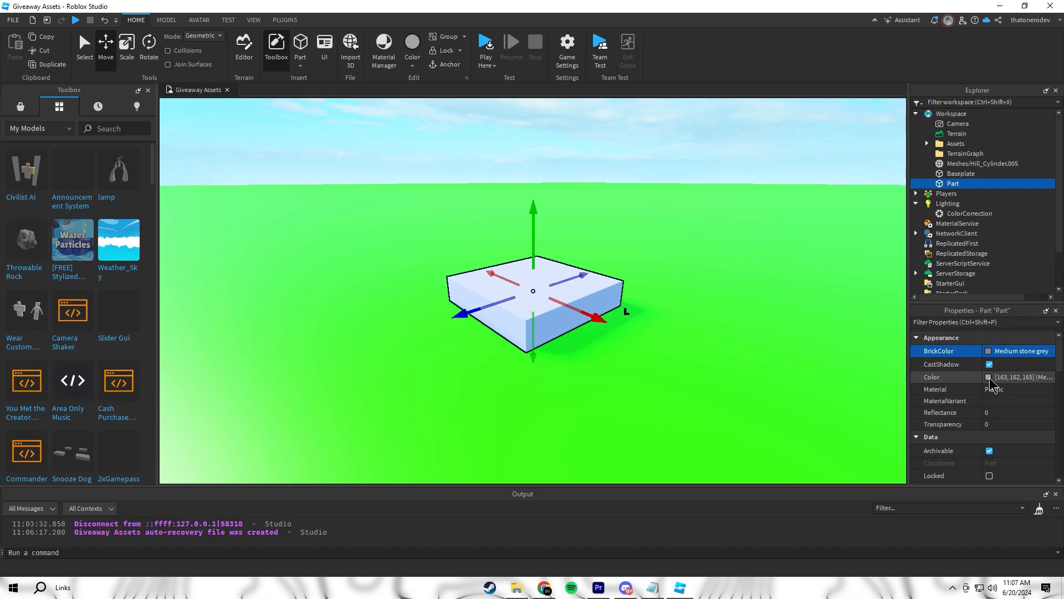
pyautogui.click(989, 377)
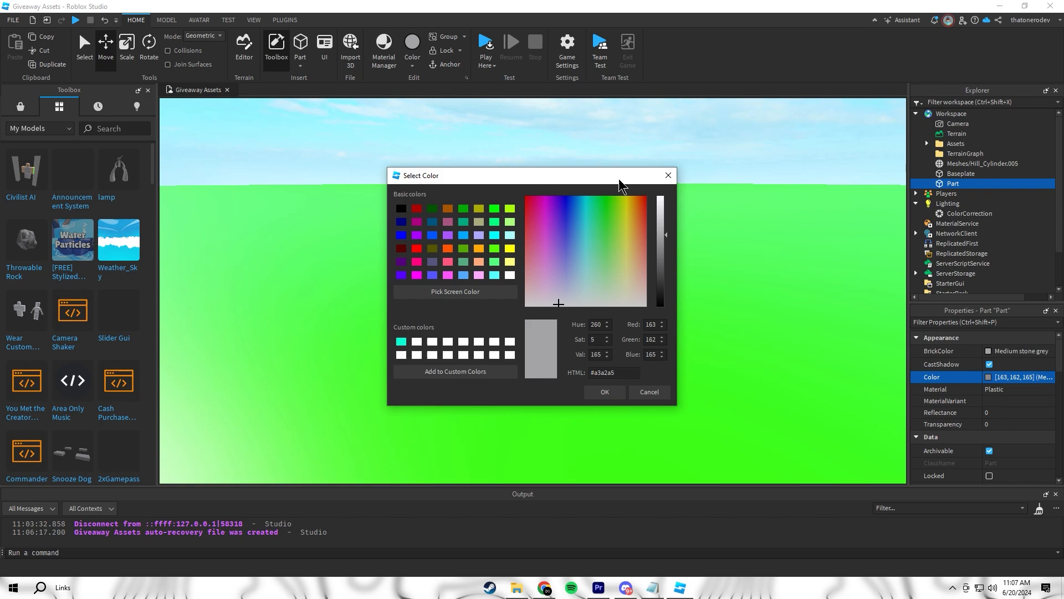
pyautogui.moveTo(618, 183); pyautogui.dragTo(334, 257)
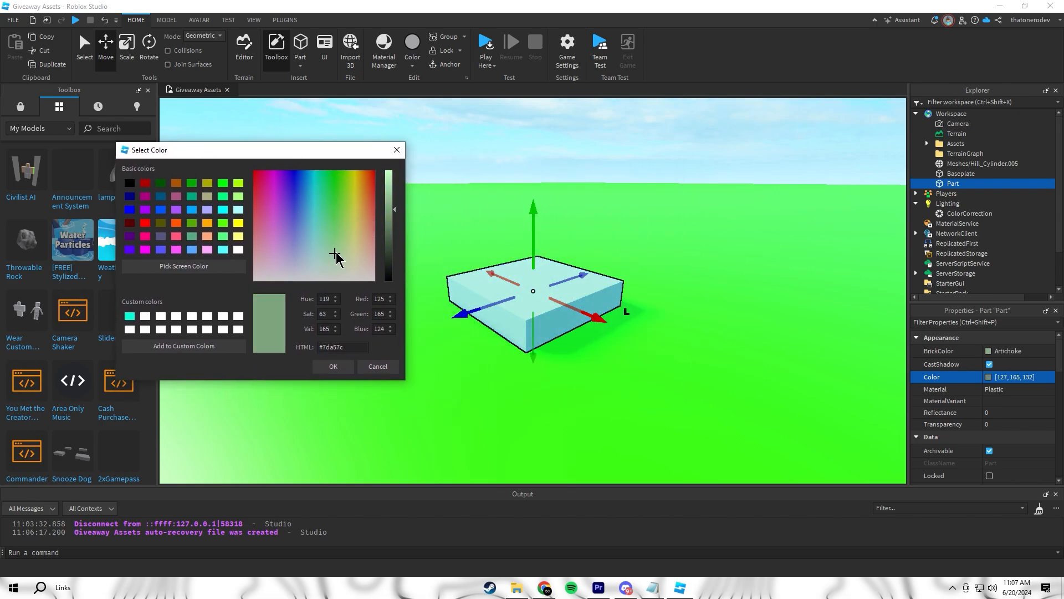
# - Try out increasing Transparency values on the slab, including 0.4 and 0.7
pyautogui.click(925, 425)
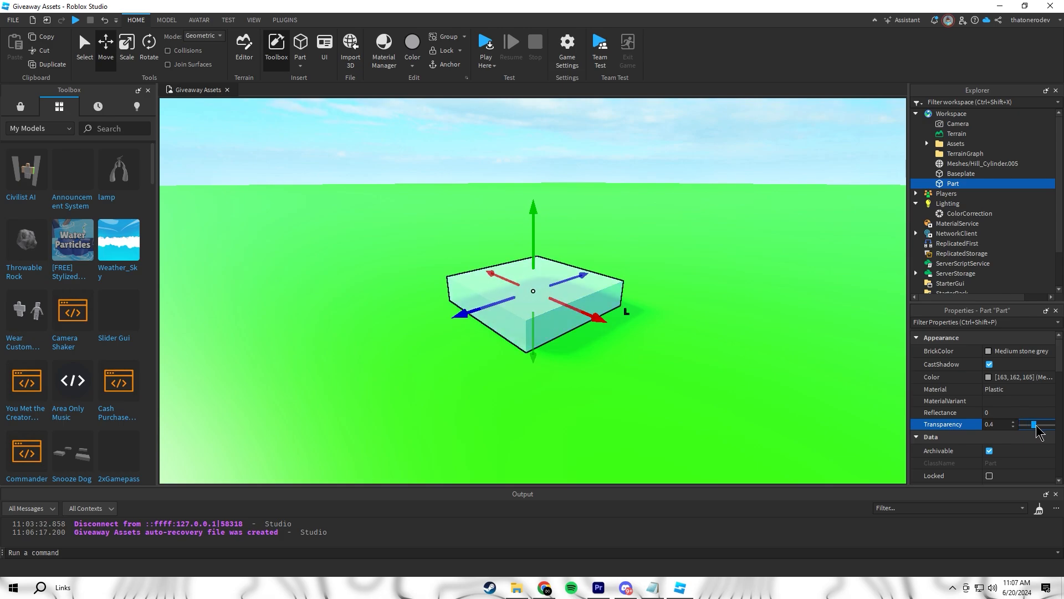
pyautogui.moveTo(1037, 426); pyautogui.dragTo(1045, 425)
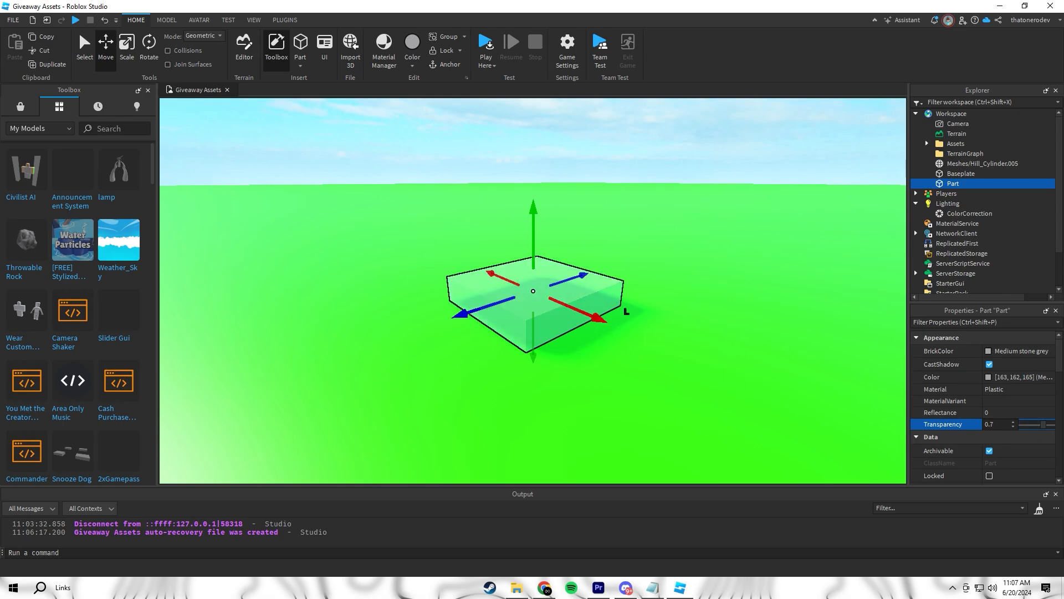
pyautogui.moveTo(1045, 426)
pyautogui.mouseDown()
pyautogui.moveTo(1022, 425)
pyautogui.moveTo(1052, 426)
pyautogui.mouseUp()
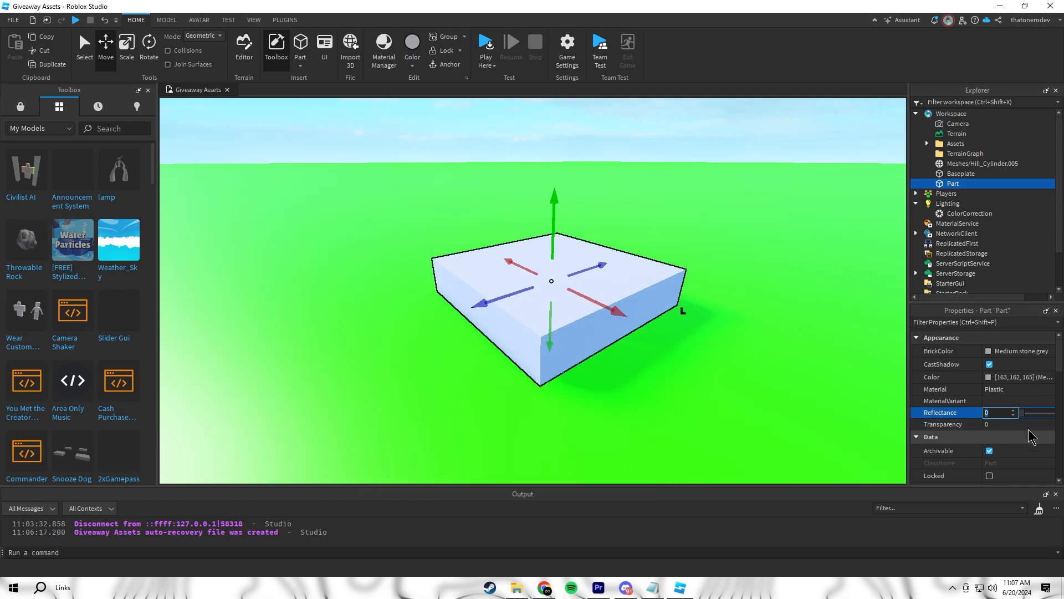
# - Set the slab's Color to the teal shade #57a4a5 (87, 164, 165)
pyautogui.click(989, 377)
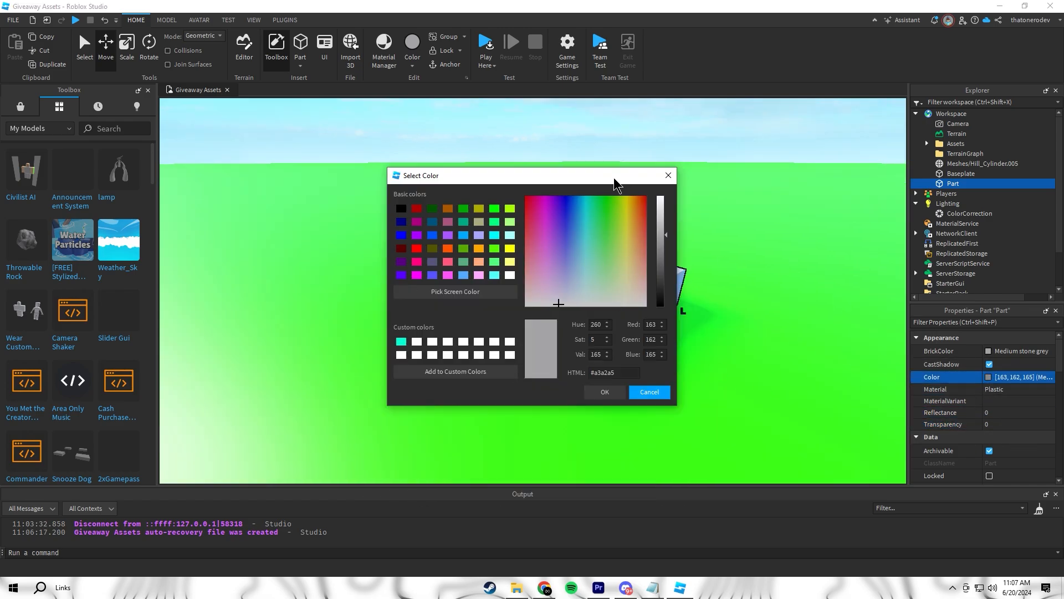
pyautogui.moveTo(615, 179); pyautogui.dragTo(313, 174)
pyautogui.click(285, 250)
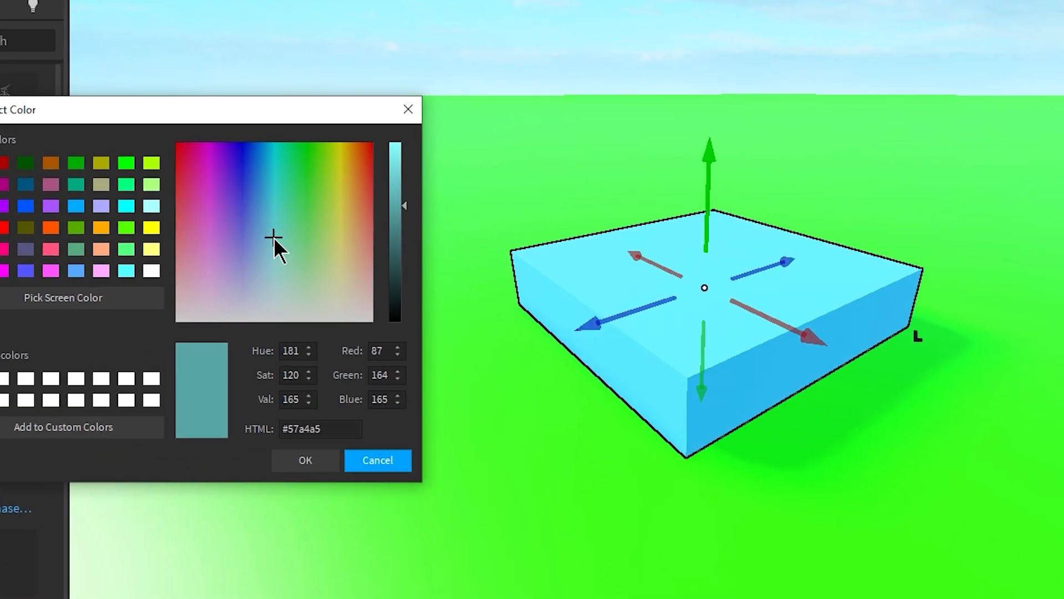
pyautogui.click(305, 461)
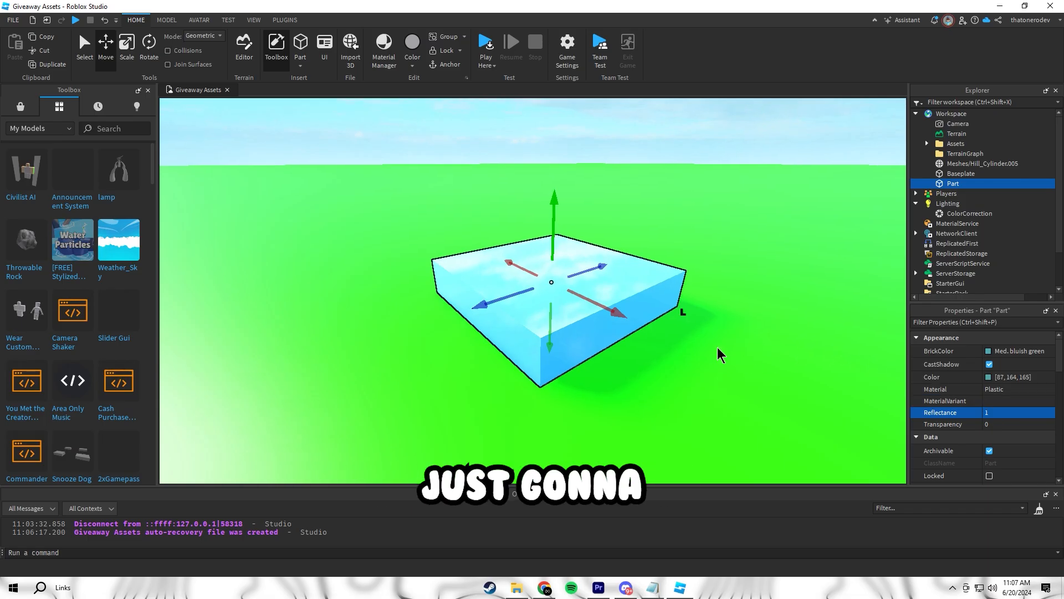
pyautogui.moveTo(718, 355); pyautogui.dragTo(717, 356, button='right')
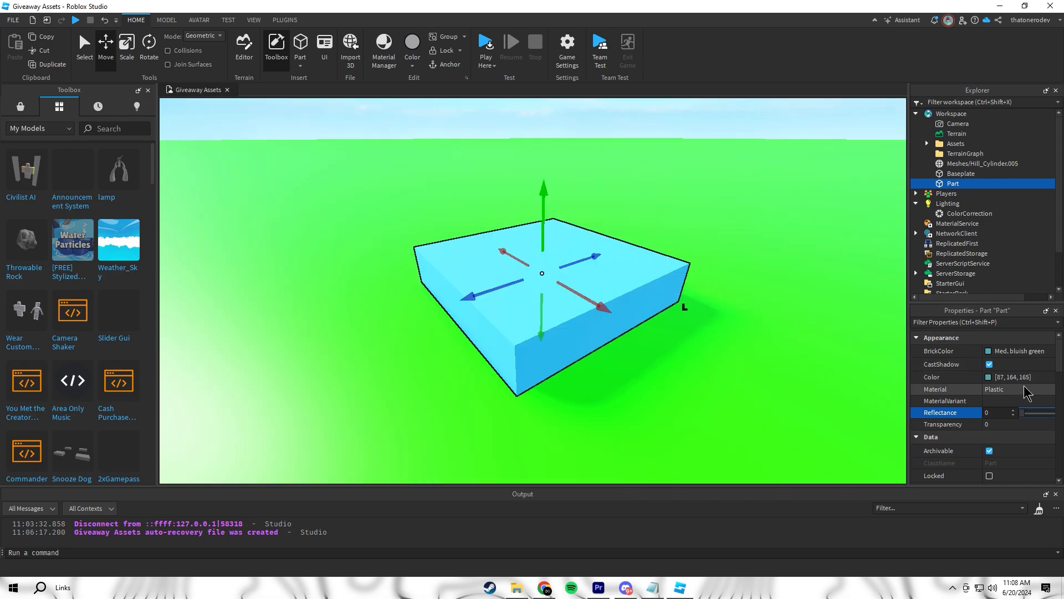
# - Set the slab's Material to Mud and its Color to the brown shade #6a593b (106, 89, 59)
pyautogui.click(1026, 389)
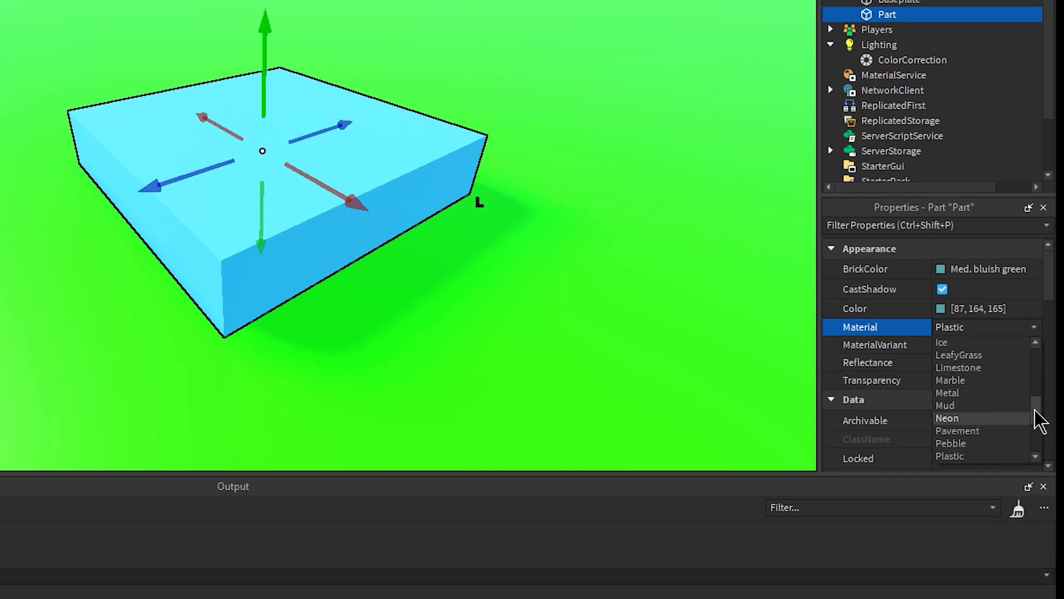
pyautogui.moveTo(1035, 411)
pyautogui.mouseDown()
pyautogui.moveTo(1035, 365)
pyautogui.moveTo(1040, 431)
pyautogui.moveTo(1044, 422)
pyautogui.mouseUp()
pyautogui.click(946, 406)
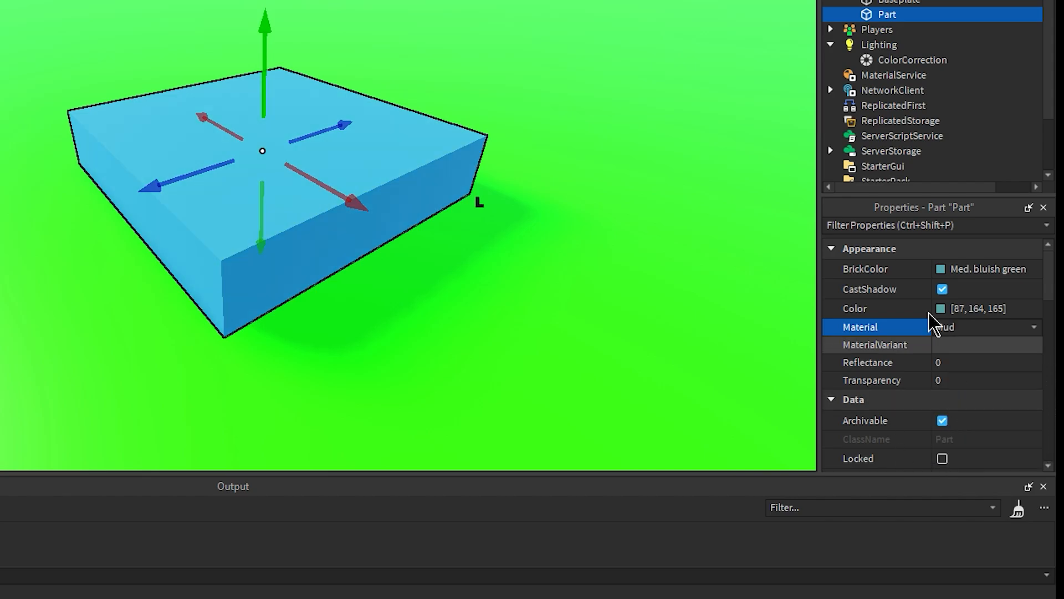
pyautogui.click(940, 309)
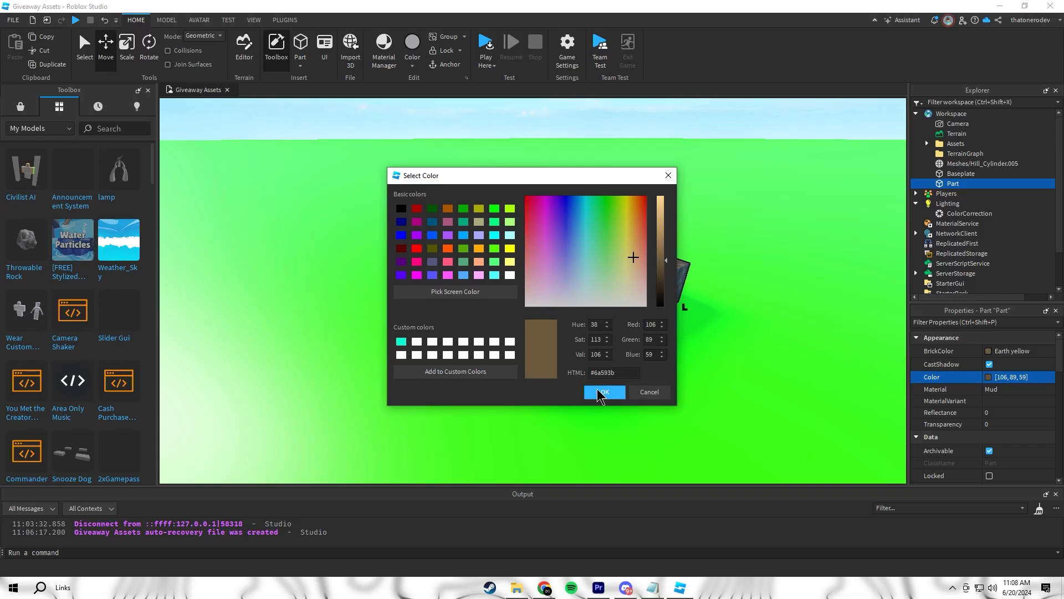
pyautogui.click(358, 331)
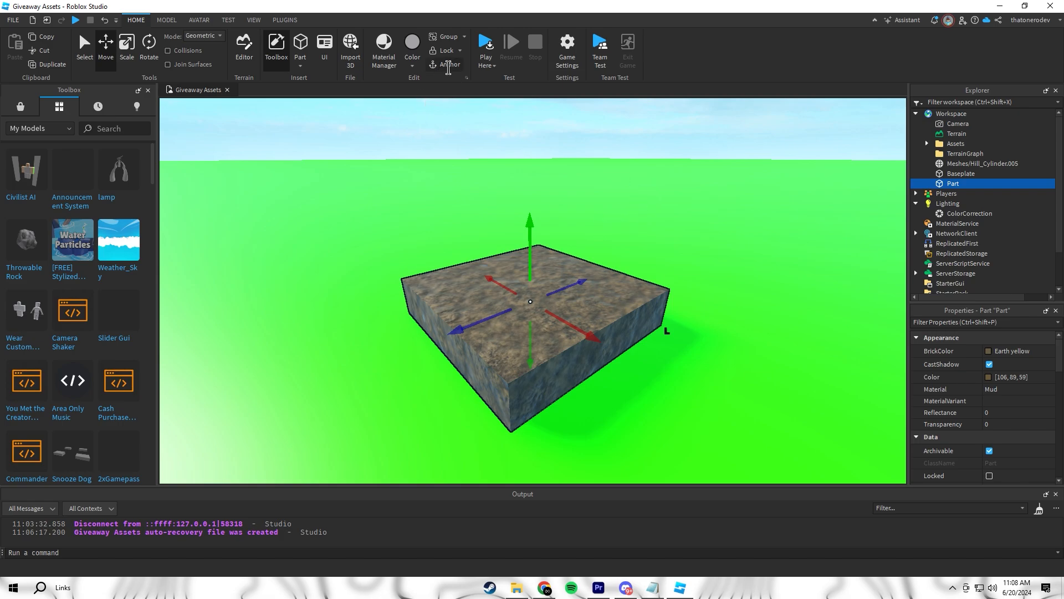
# - Raise the mud slab well above the baseplate and test it in a Run simulation
pyautogui.scroll(-5, 646, 221)
pyautogui.moveTo(541, 292); pyautogui.dragTo(540, 150)
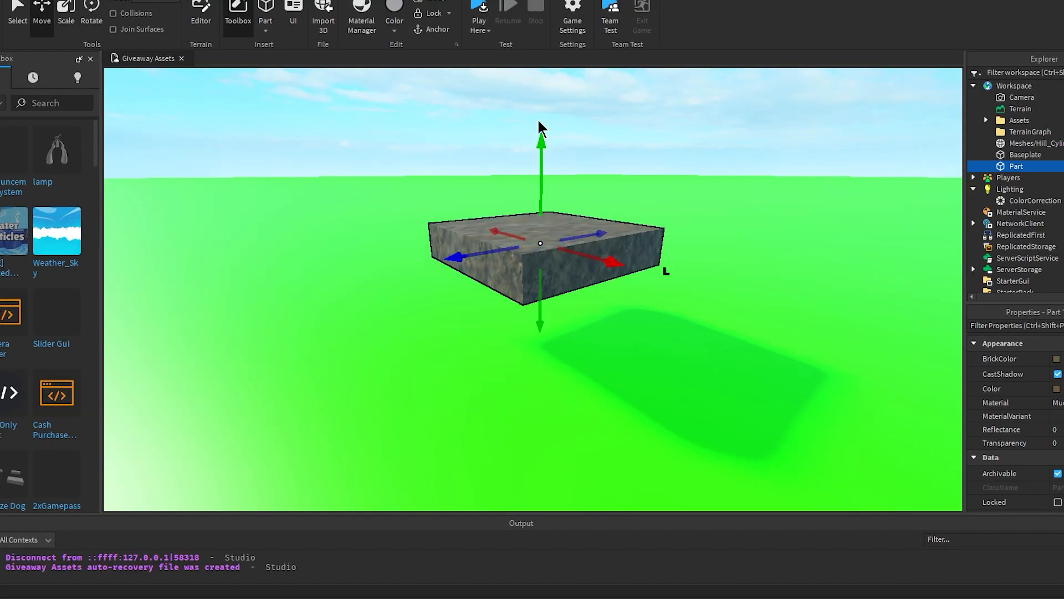
pyautogui.click(489, 31)
pyautogui.click(502, 70)
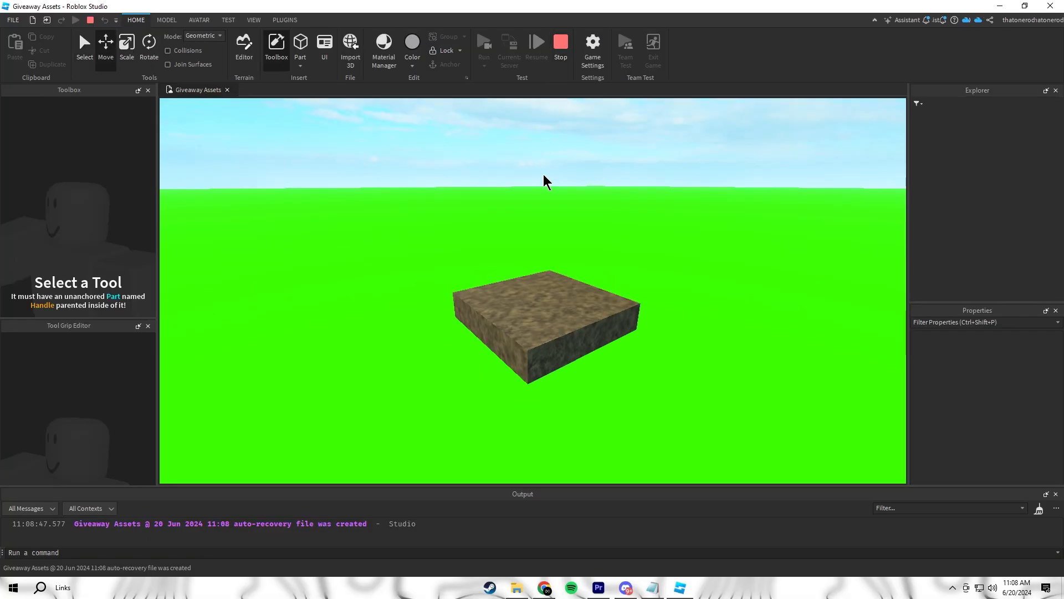
pyautogui.hotkey('shift', 'F5')
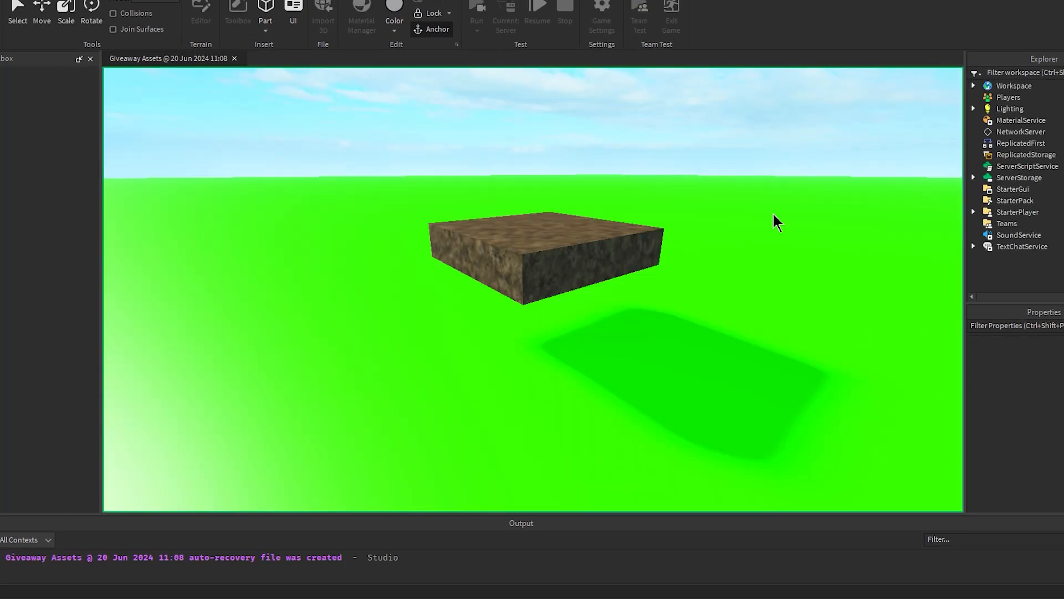
# - Inspect the floating slab from below during another simulation run, and stop the simulation
pyautogui.scroll(-5, 695, 261)
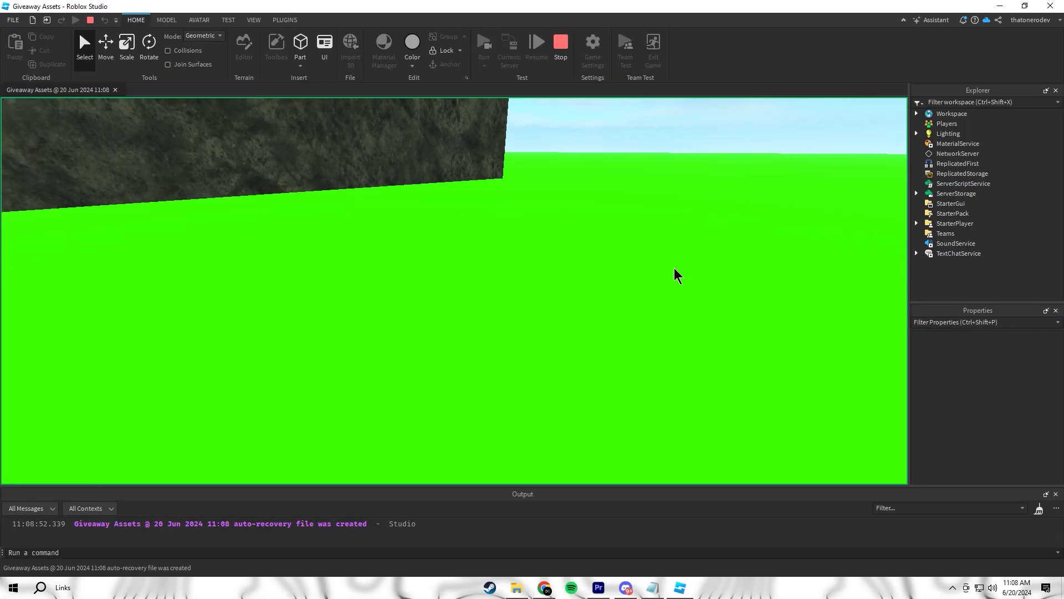
pyautogui.scroll(-5, 678, 276)
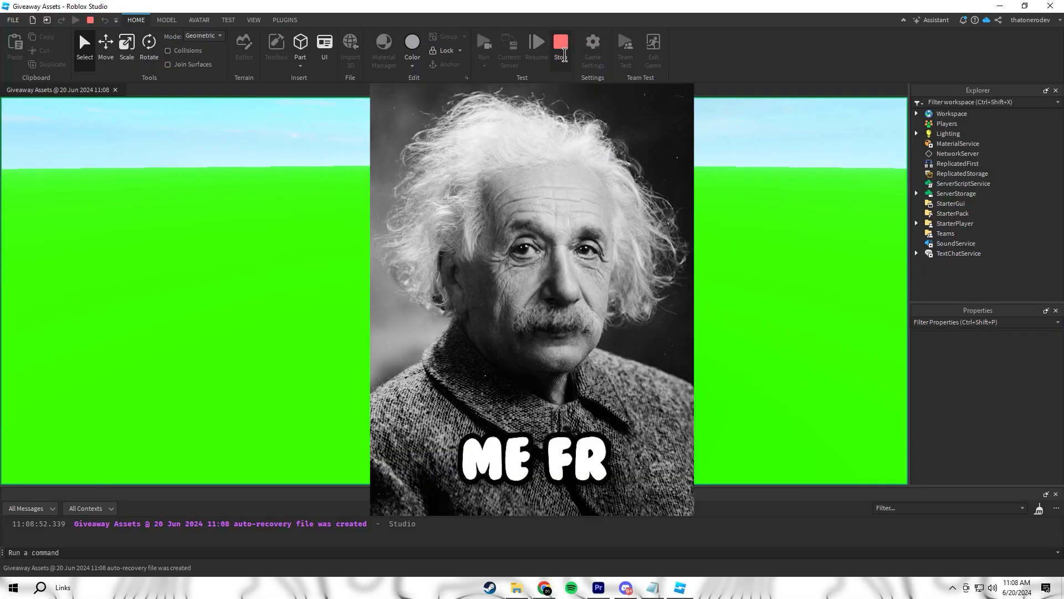
pyautogui.hotkey('shift', 'F5')
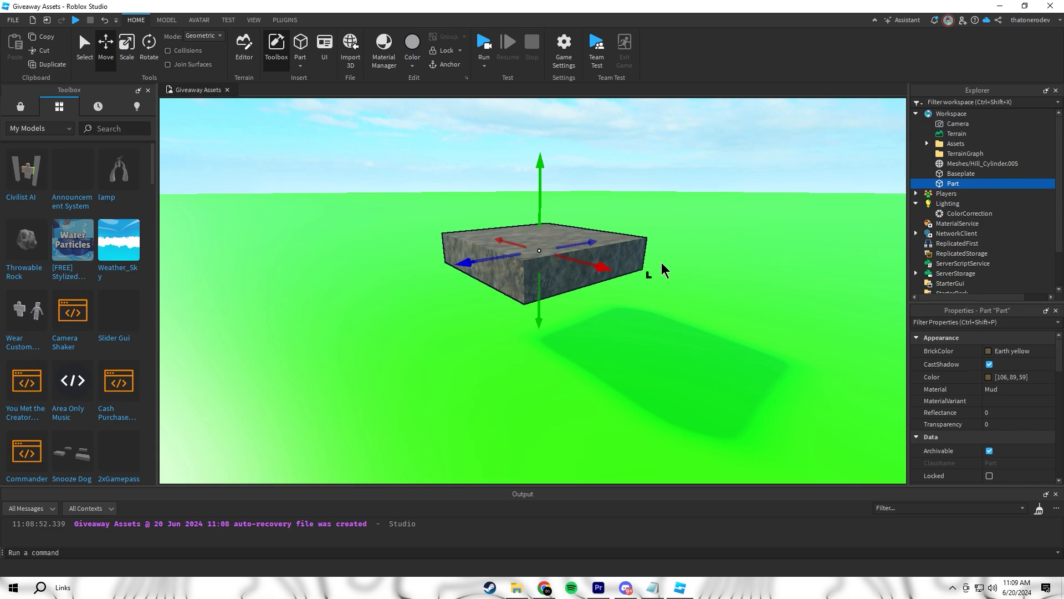
# - Replace the mud slab with a new part and build up scaled wall parts into an open four-walled box
pyautogui.click(300, 43)
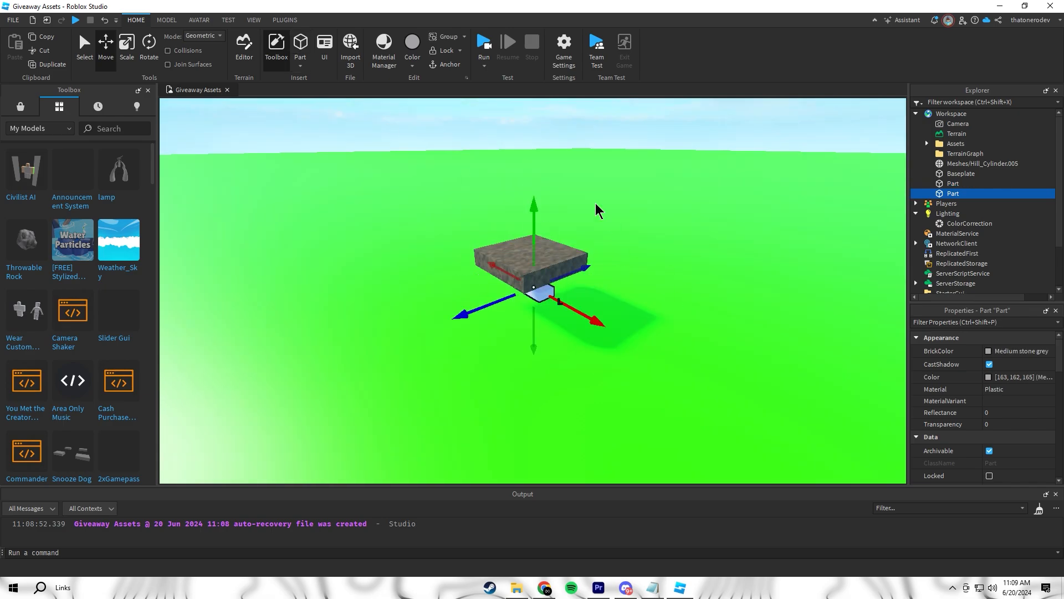
pyautogui.hotkey('ctrl', 'z')
pyautogui.hotkey('ctrl', '3')
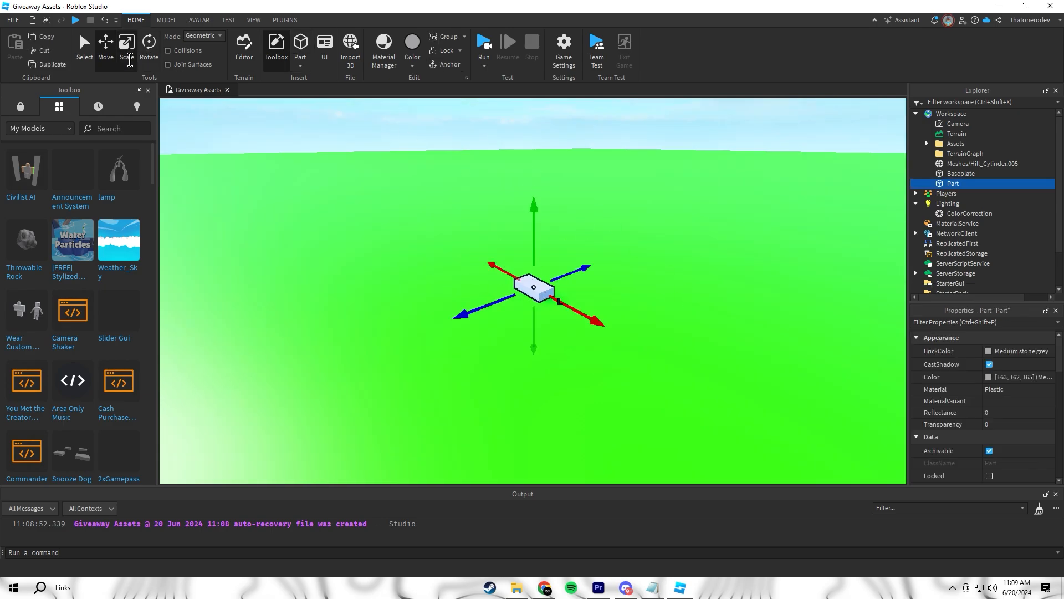
pyautogui.moveTo(532, 264); pyautogui.dragTo(534, 112)
pyautogui.moveTo(557, 230); pyautogui.dragTo(700, 287)
pyautogui.moveTo(743, 274); pyautogui.dragTo(484, 217, button='right')
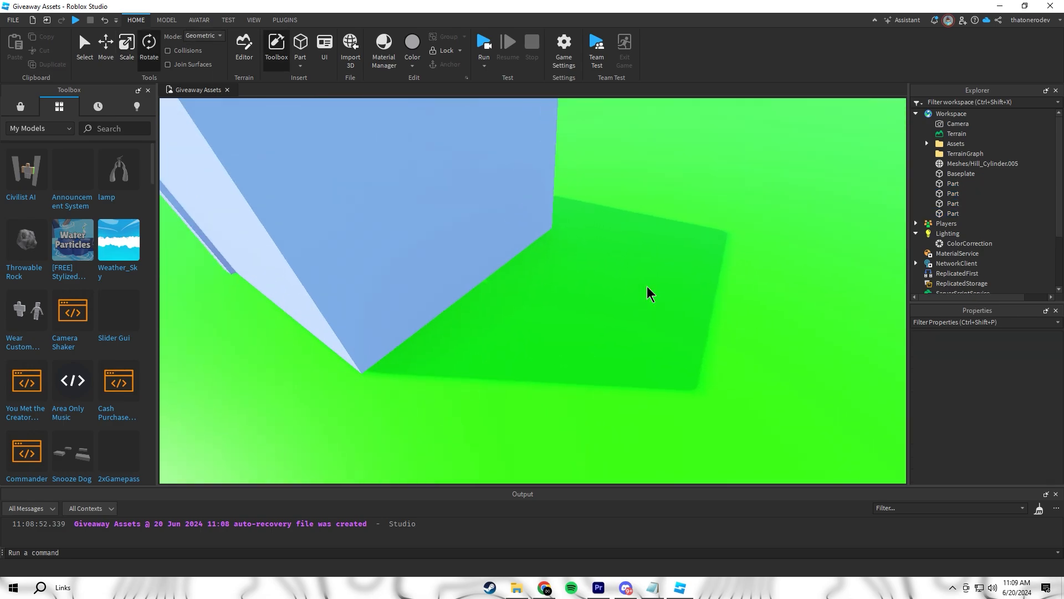
# - Examine the open four-walled box from several sides and from above
pyautogui.scroll(-5, 646, 290)
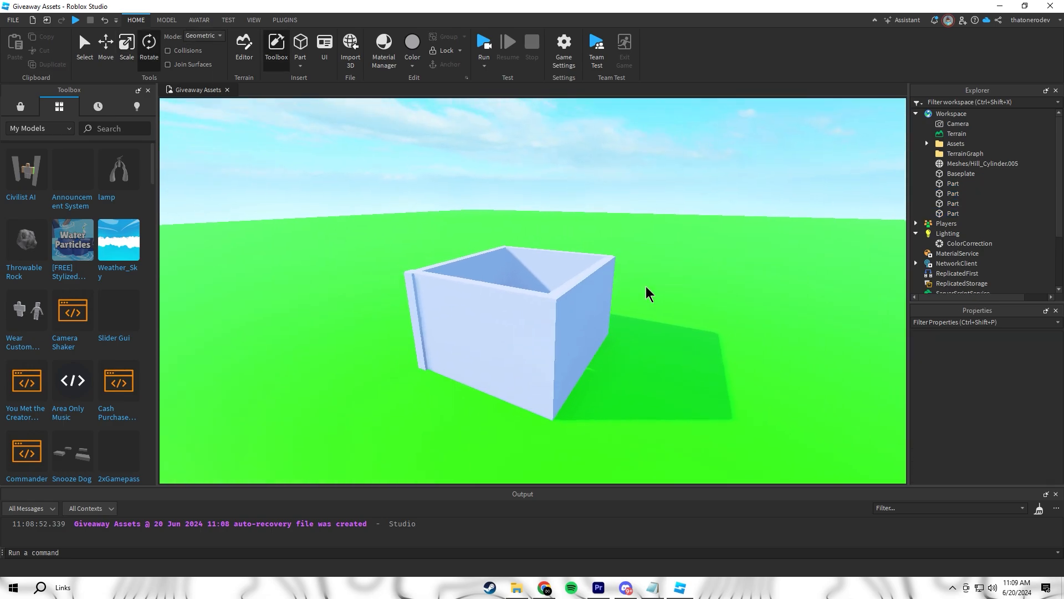
pyautogui.press('d')
pyautogui.moveTo(679, 194); pyautogui.dragTo(679, 194, button='right')
pyautogui.press('a')
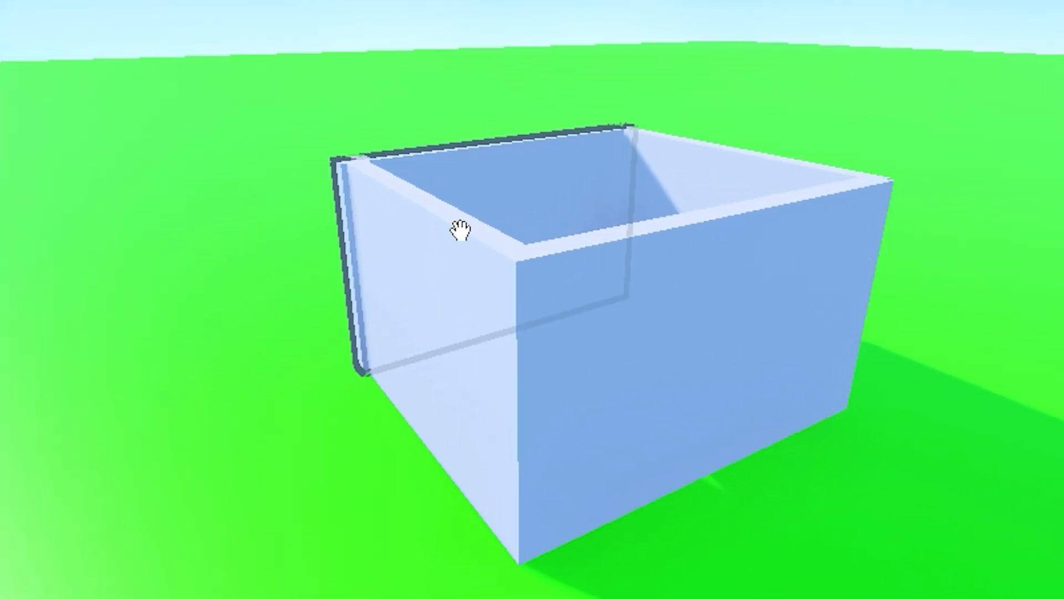
pyautogui.press('d')
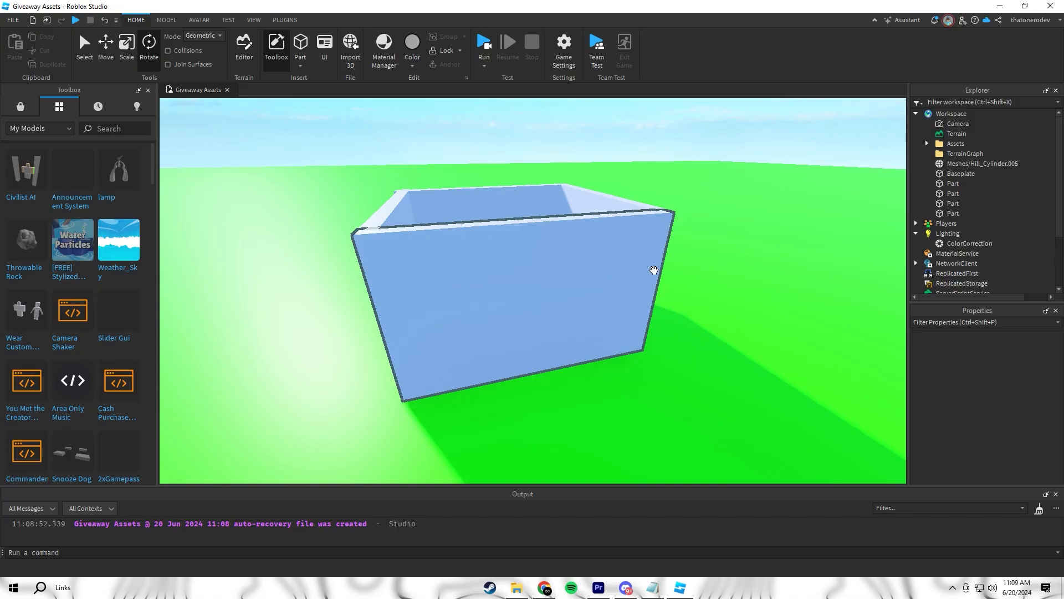
pyautogui.moveTo(654, 269); pyautogui.dragTo(656, 271, button='right')
pyautogui.press('a')
pyautogui.press('d')
pyautogui.moveTo(597, 324); pyautogui.dragTo(597, 318, button='right')
pyautogui.press('s')
# - Insert a new part and place it low in the front wall, lengthened to pass through the wall's thickness
pyautogui.hotkey('ctrl', 'z')
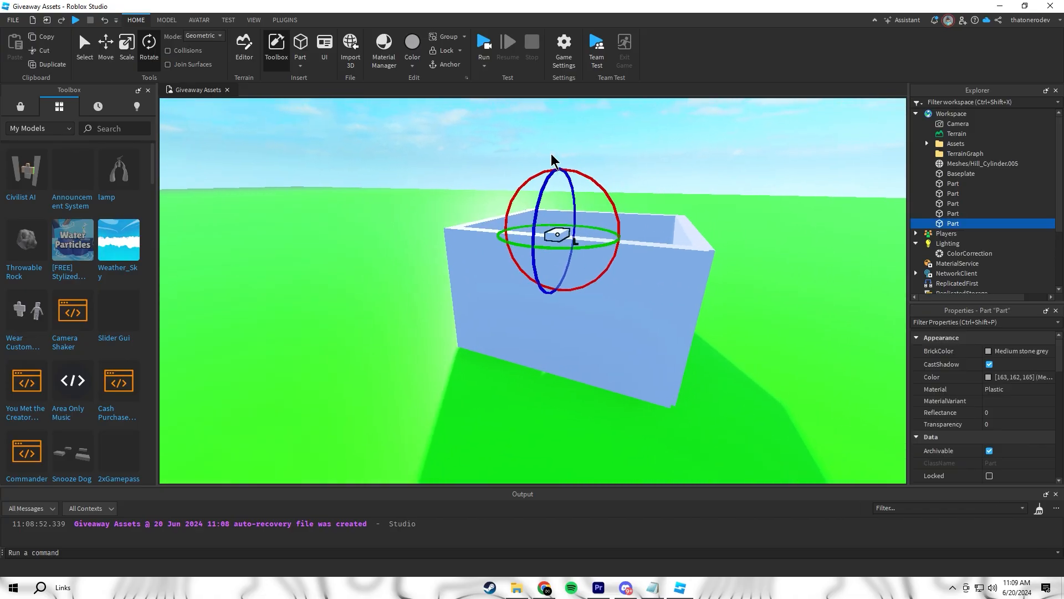
pyautogui.press('f')
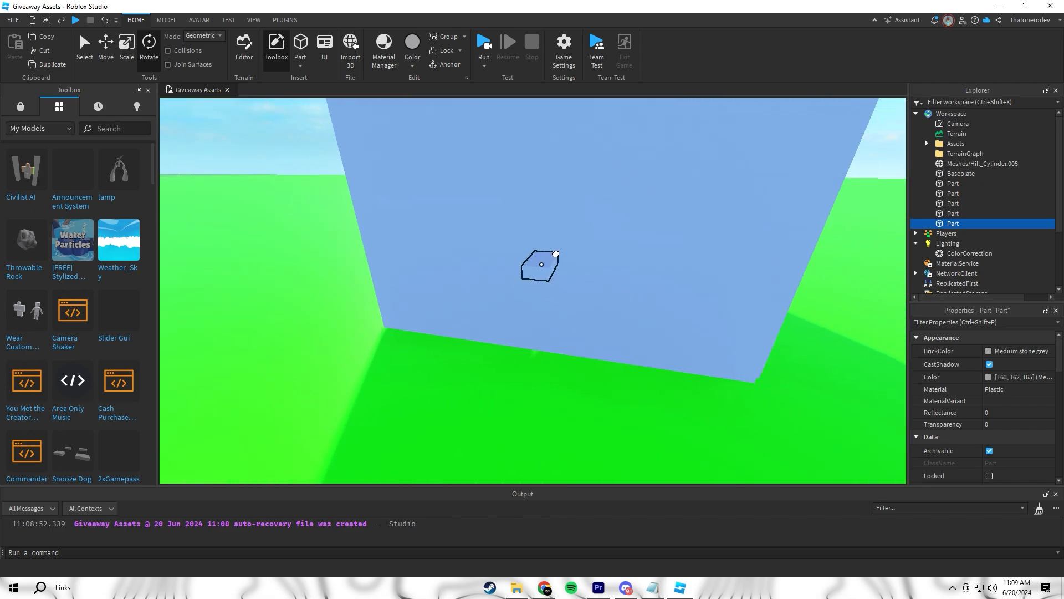
pyautogui.hotkey('ctrl', '4')
pyautogui.moveTo(523, 235); pyautogui.dragTo(421, 185, button='right')
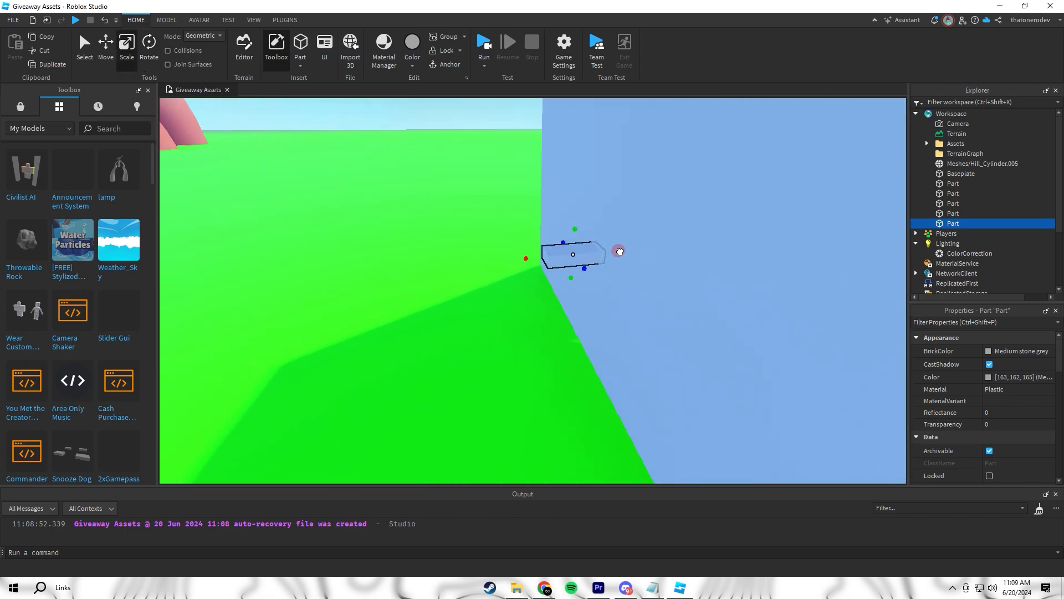
pyautogui.press('f')
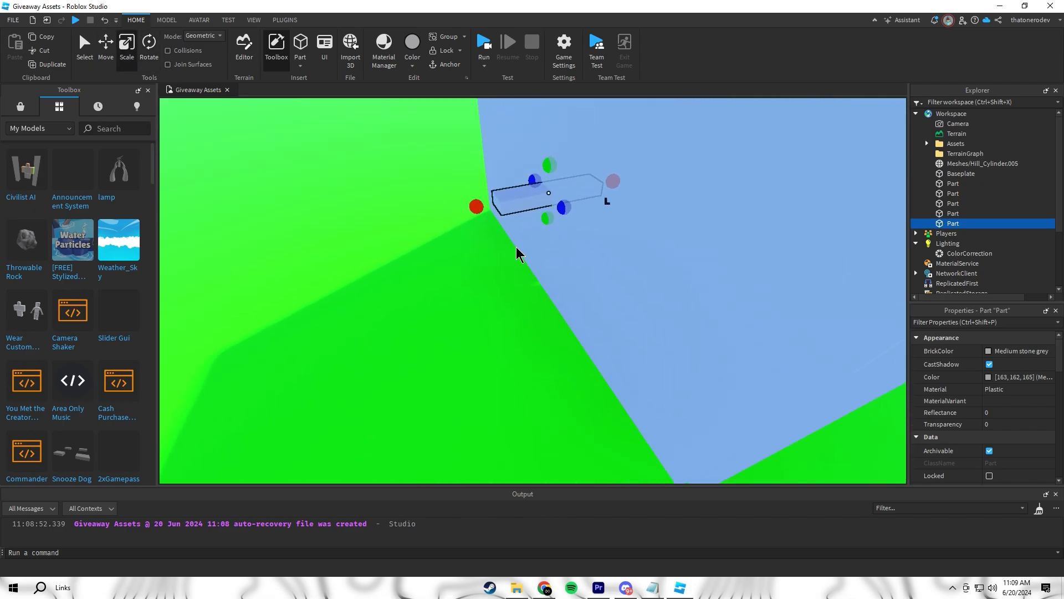
# - Scale the new part's height and width into a door-sized block at the base of the wall
pyautogui.scroll(-3, 549, 266)
pyautogui.moveTo(553, 298); pyautogui.dragTo(560, 390)
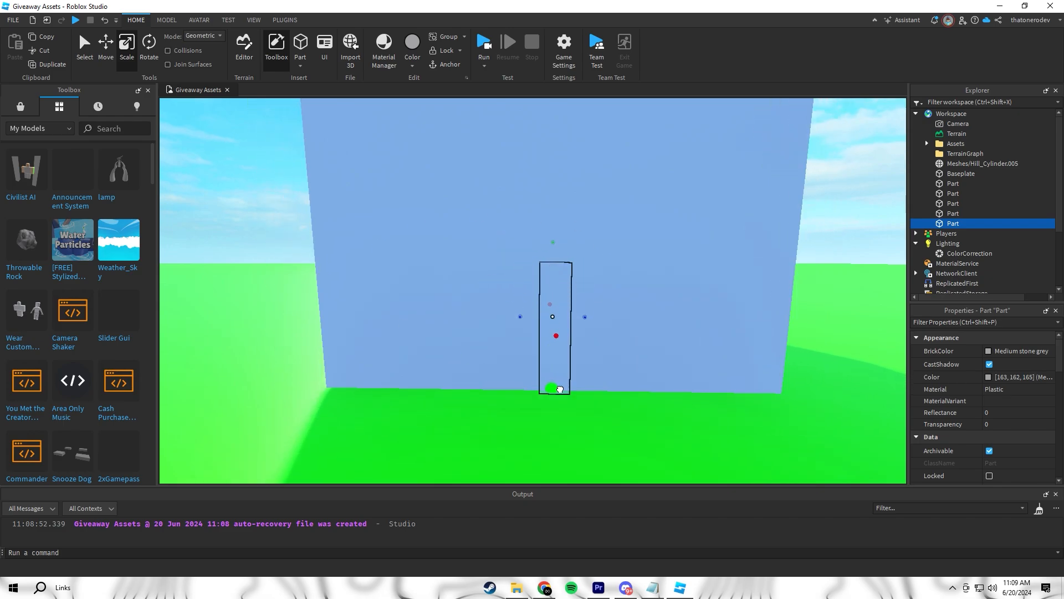
pyautogui.moveTo(585, 328); pyautogui.dragTo(610, 333)
pyautogui.moveTo(520, 327); pyautogui.dragTo(504, 330)
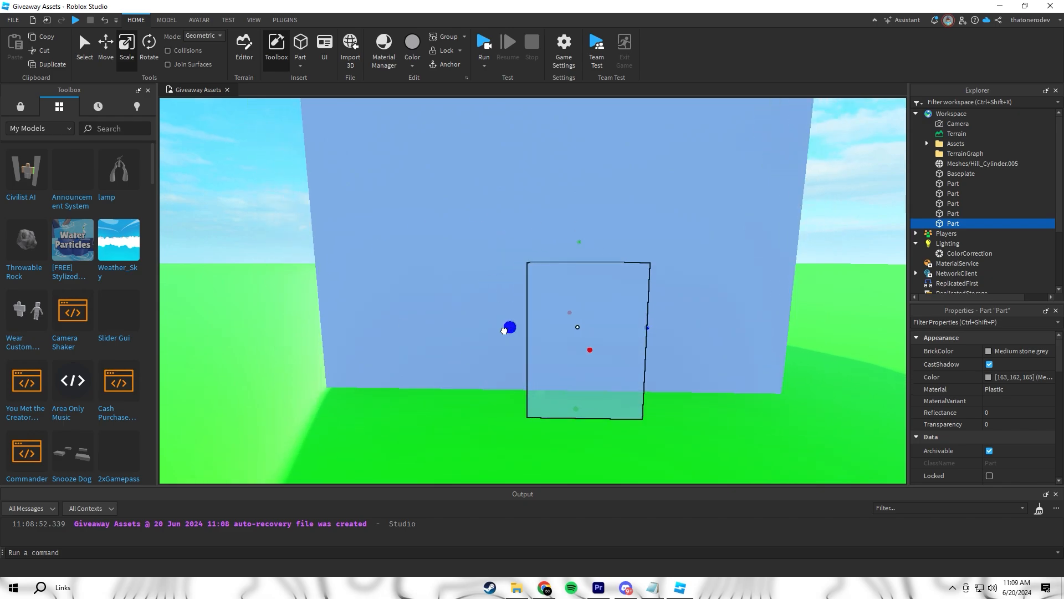
pyautogui.scroll(-4, 563, 298)
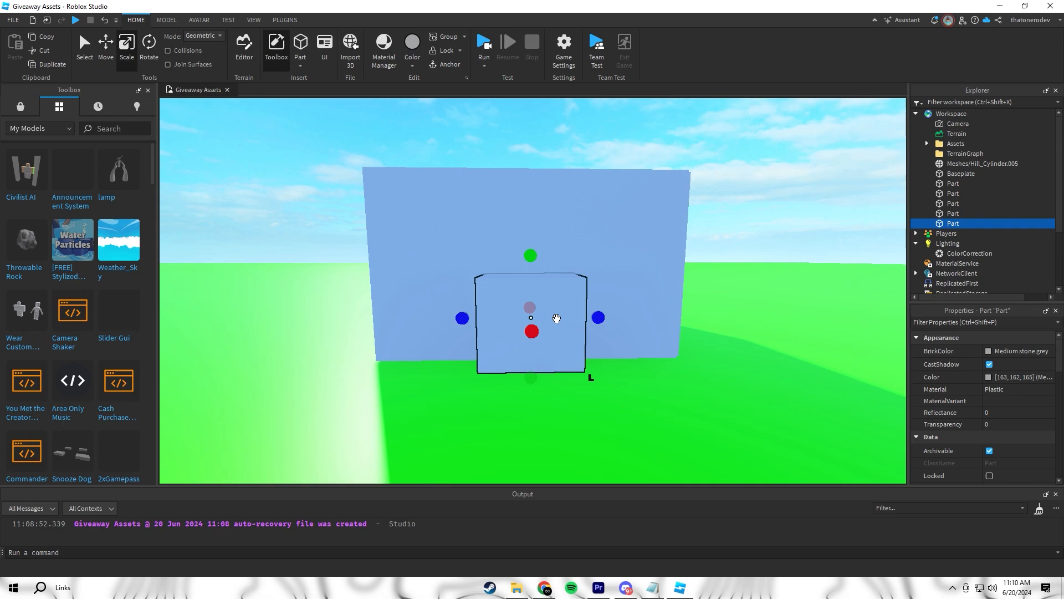
pyautogui.scroll(2, 558, 302)
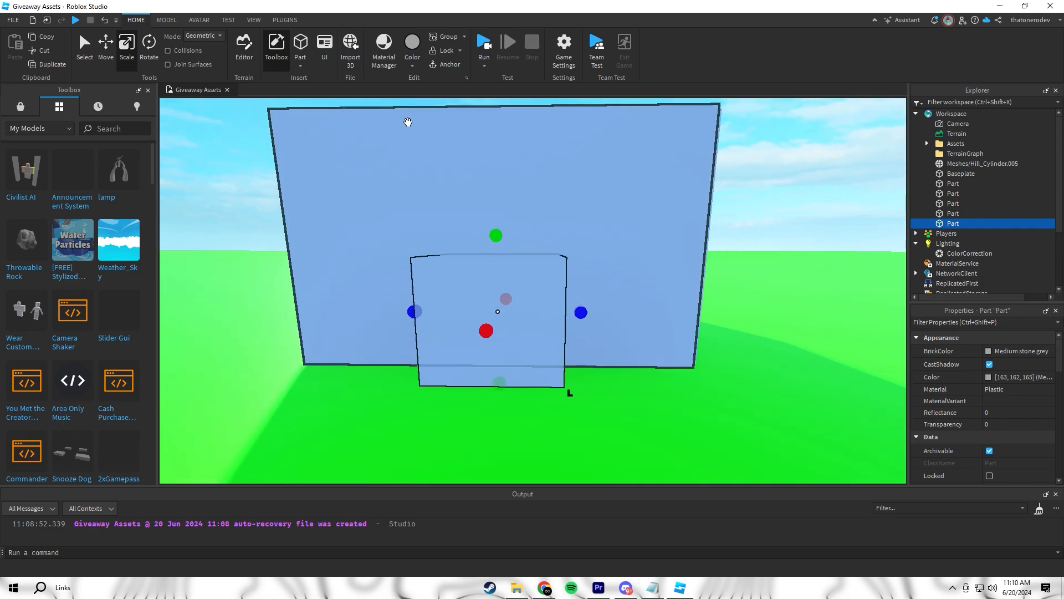
# - Check the Transform tool's handles on the door block and return to the Move tool
pyautogui.click(166, 20)
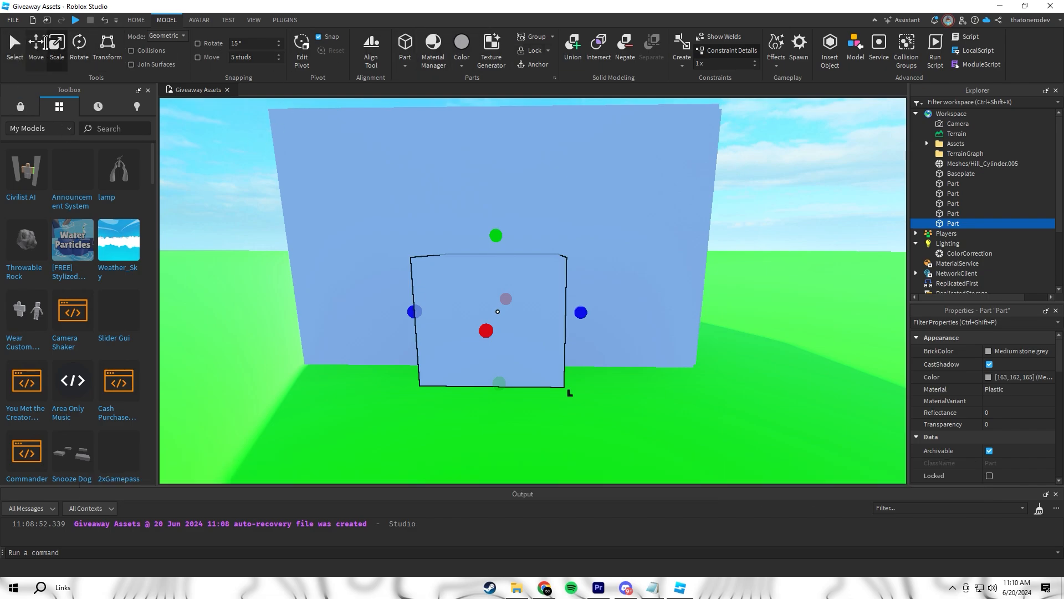
pyautogui.click(114, 45)
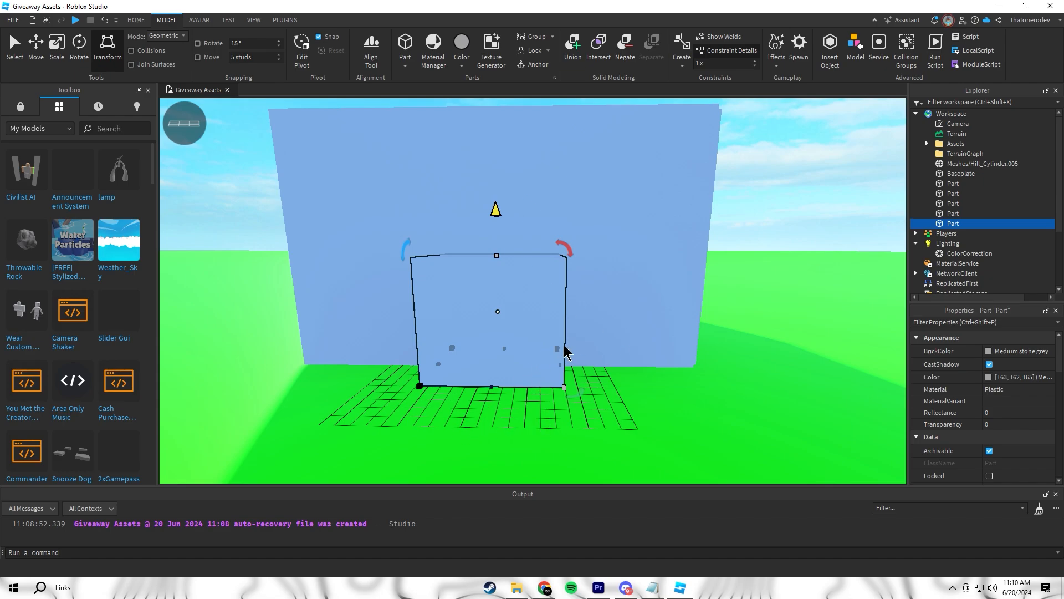
pyautogui.click(38, 47)
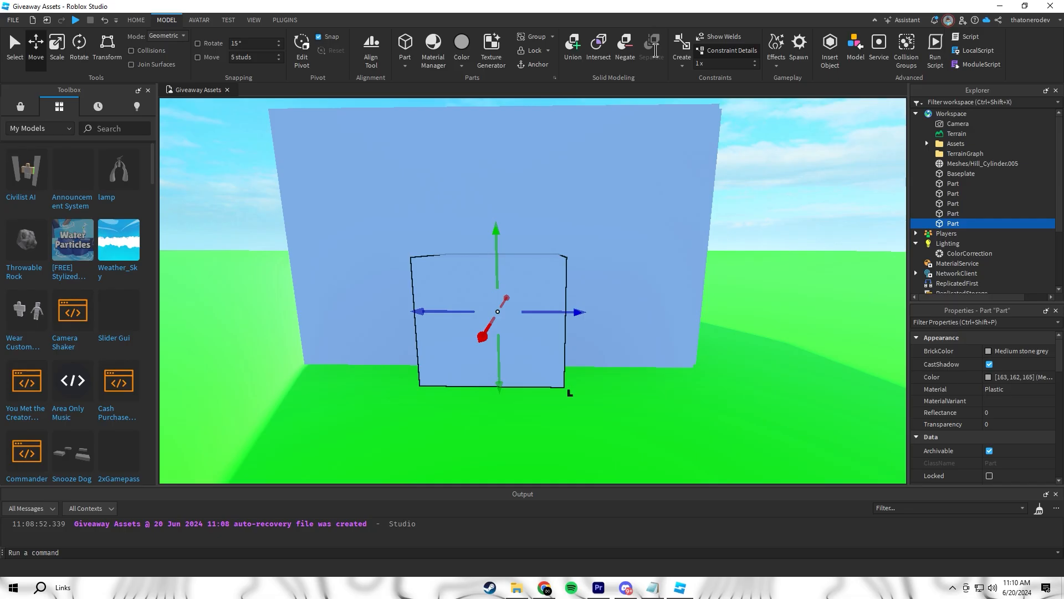
# - Negate the door block and union it with the front wall to cut an opening
pyautogui.moveTo(499, 182); pyautogui.dragTo(607, 242, button='right')
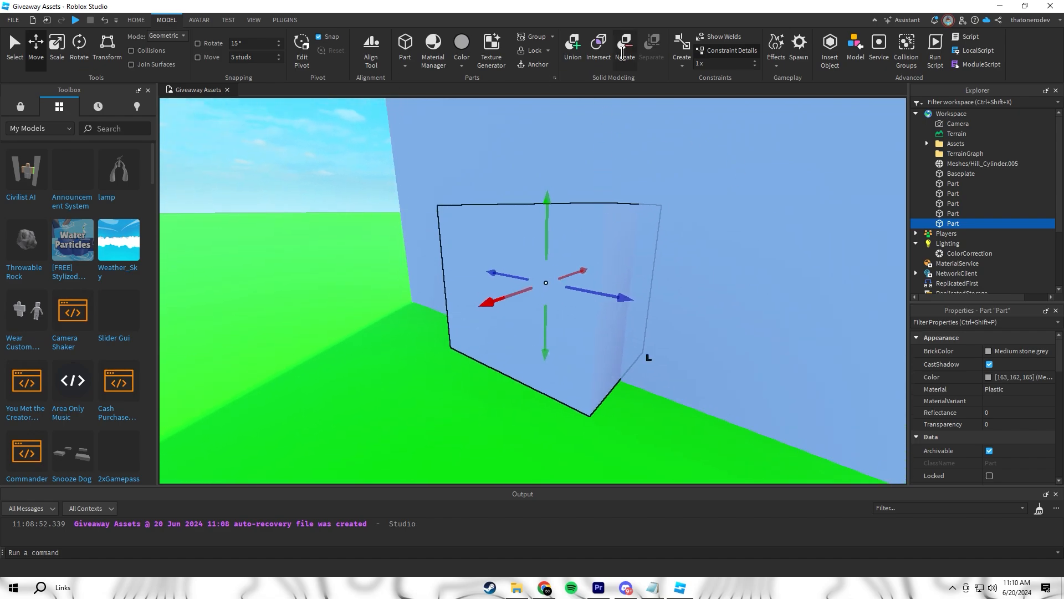
pyautogui.click(623, 51)
pyautogui.moveTo(604, 191); pyautogui.dragTo(604, 204, button='right')
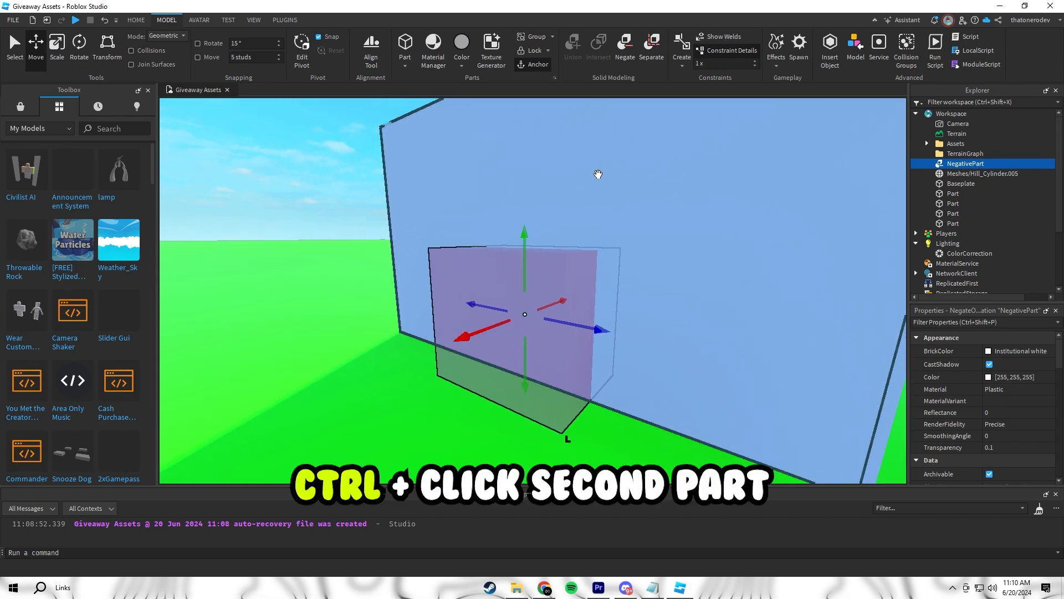
pyautogui.keyDown('ctrl'); pyautogui.click(598, 174); pyautogui.keyUp('ctrl')
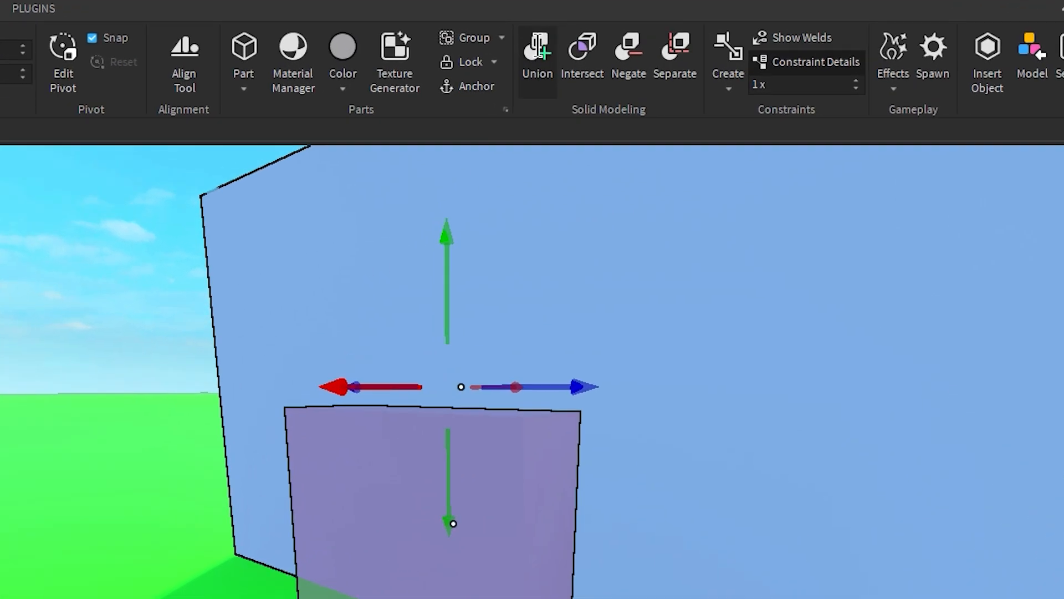
pyautogui.click(544, 53)
pyautogui.moveTo(672, 271); pyautogui.dragTo(672, 271, button='right')
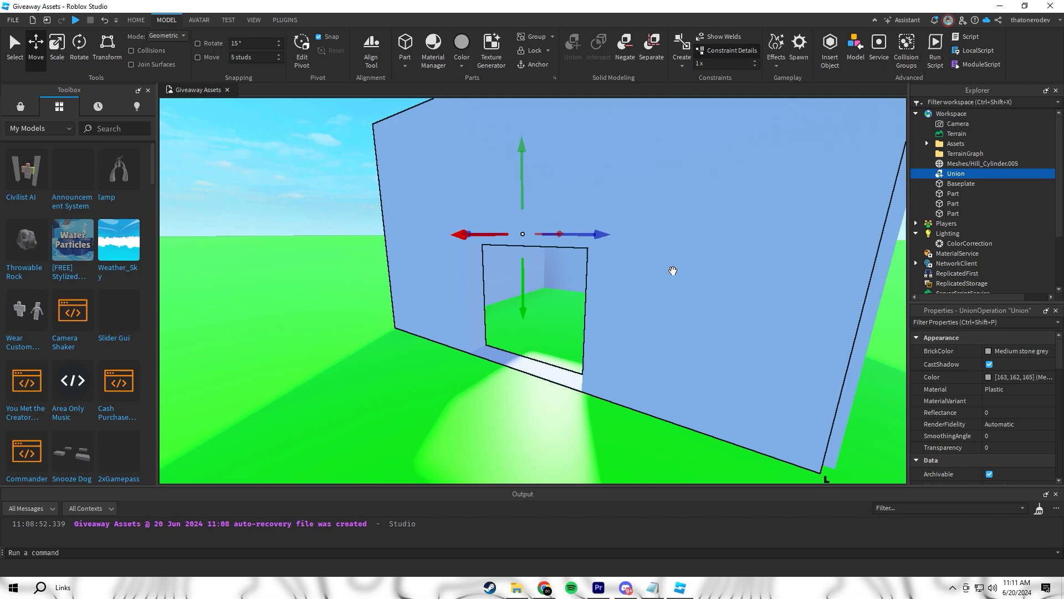
# - Undo the union and the negation so the door block is a separate plain part again
pyautogui.press('w')
pyautogui.hotkey('ctrl', 'shift', 'u')
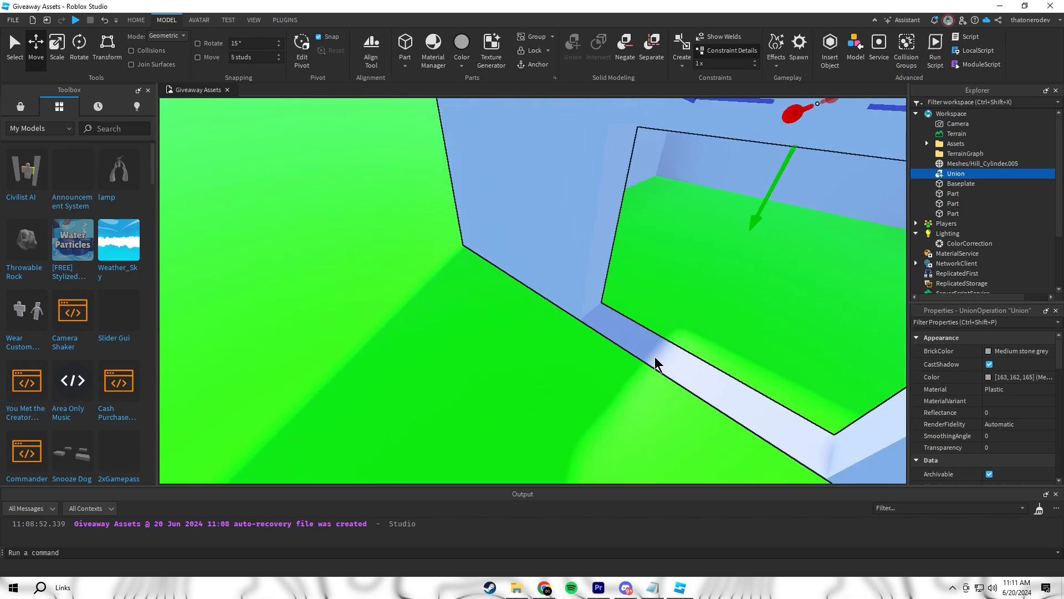
pyautogui.hotkey('ctrl', 'shift', 'n')
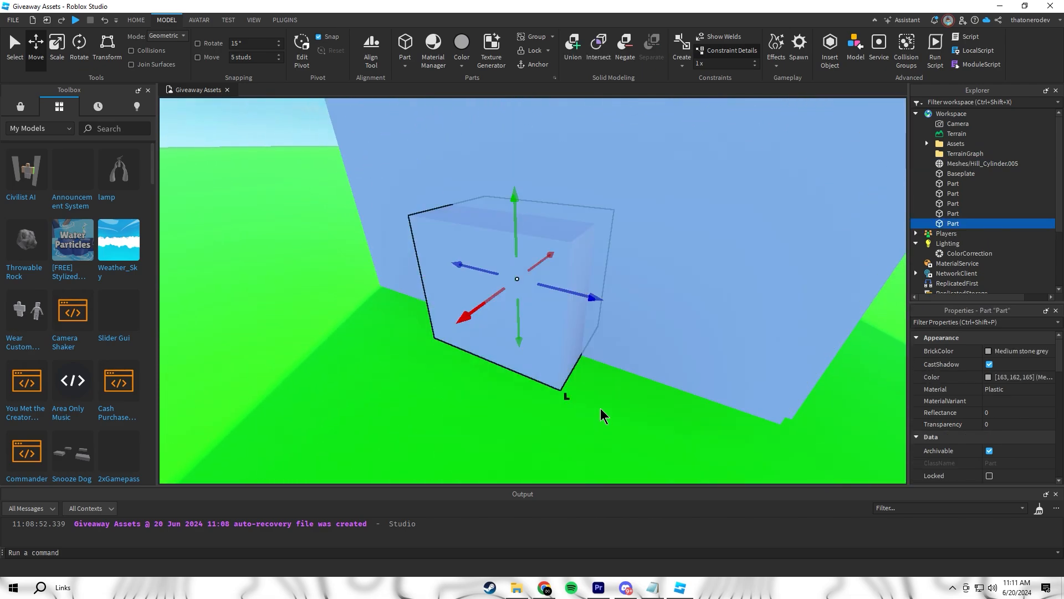
# - Extend the door block below the ground and cut it out of the front wall with Negate and Union
pyautogui.hotkey('ctrl', '3')
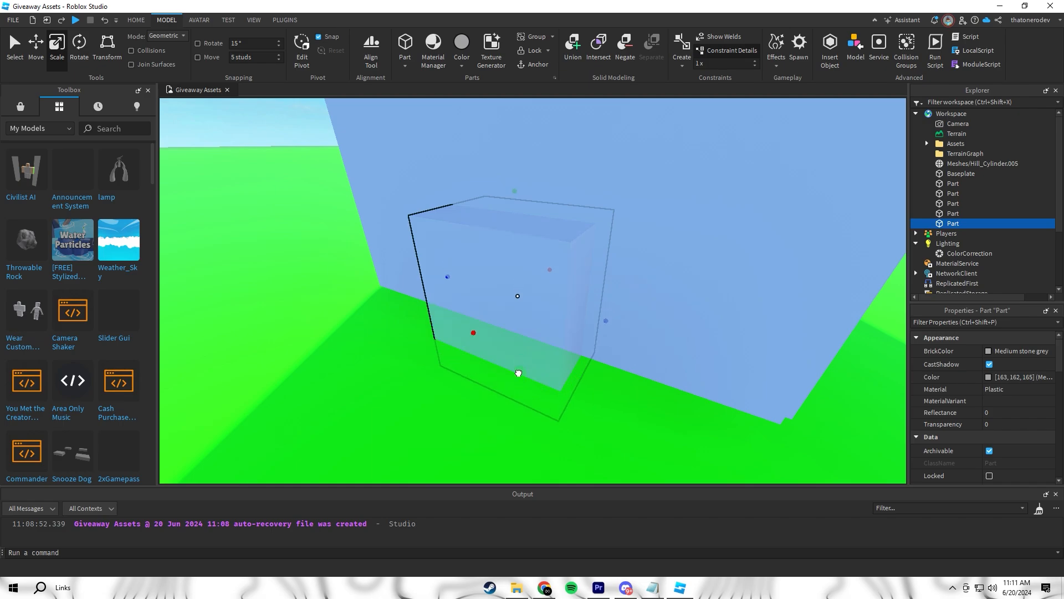
pyautogui.hotkey('ctrl', 'z')
pyautogui.scroll(3, 636, 221)
pyautogui.click(572, 44)
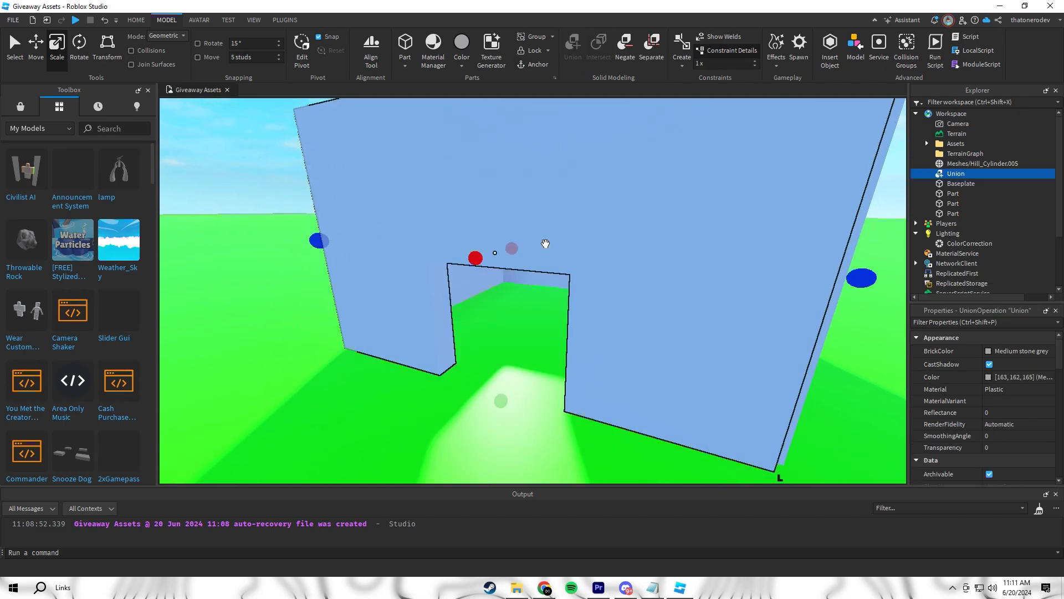
# - Enable move snapping at 5 studs and move the side wall outward away from the building
pyautogui.moveTo(587, 238)
pyautogui.mouseDown(button='right')
pyautogui.moveTo(580, 258)
pyautogui.moveTo(594, 238)
pyautogui.mouseUp(button='right')
pyautogui.scroll(-5, 594, 237)
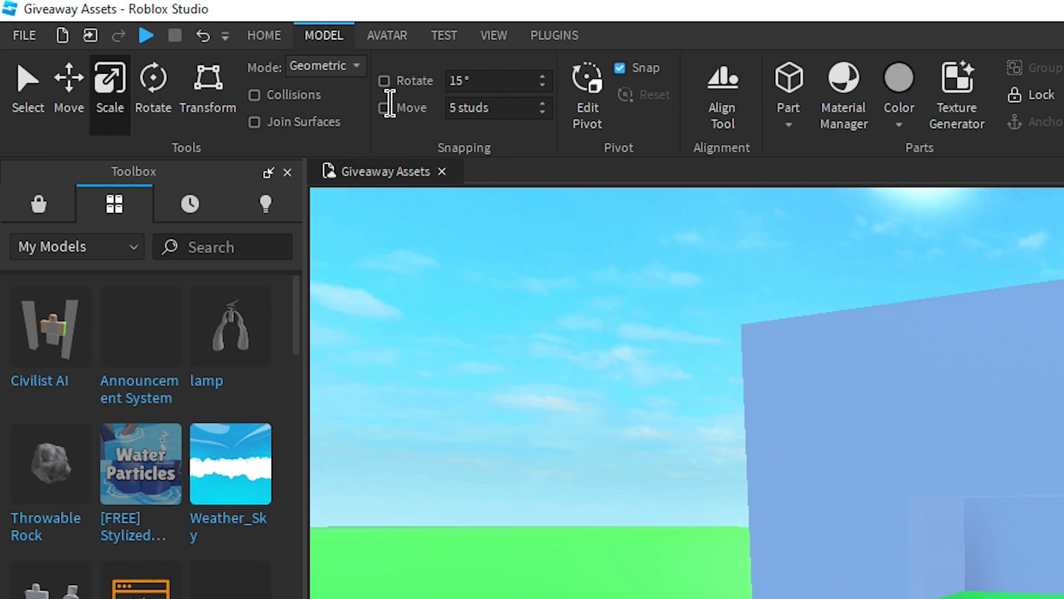
pyautogui.click(384, 107)
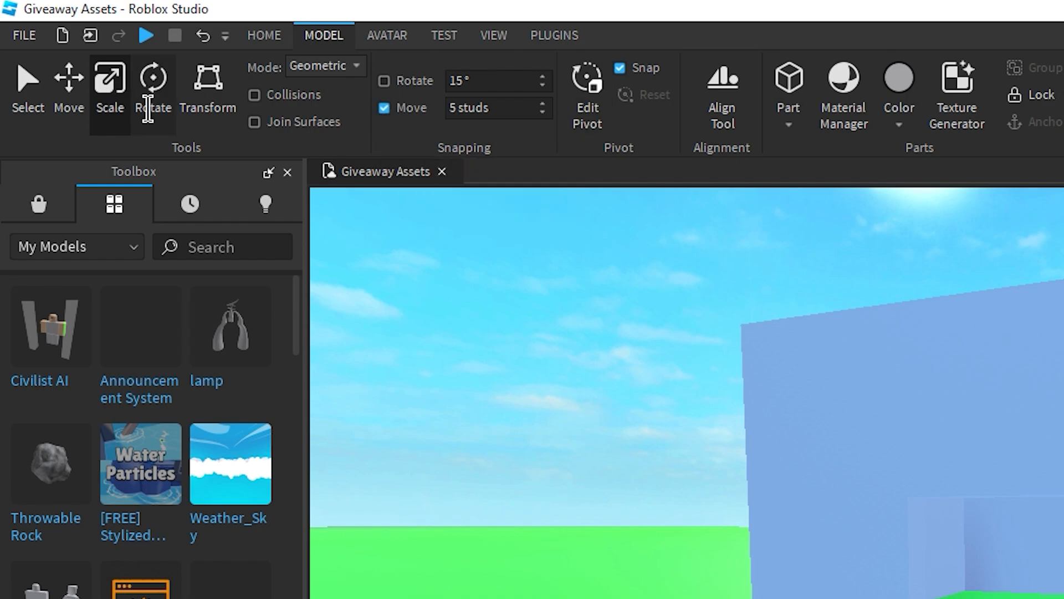
pyautogui.click(69, 83)
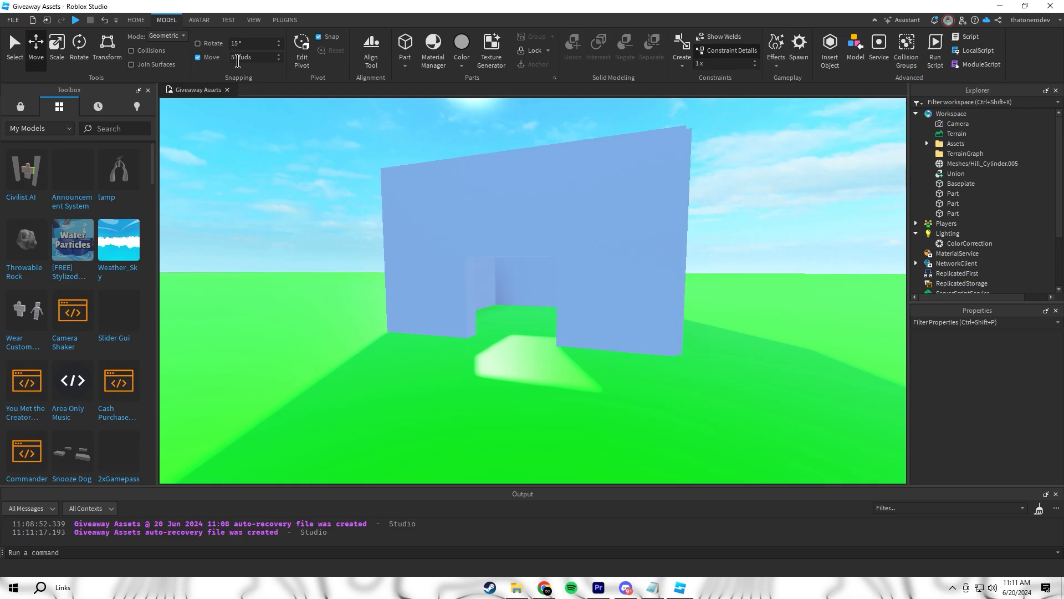
pyautogui.moveTo(615, 249); pyautogui.dragTo(616, 250, button='right')
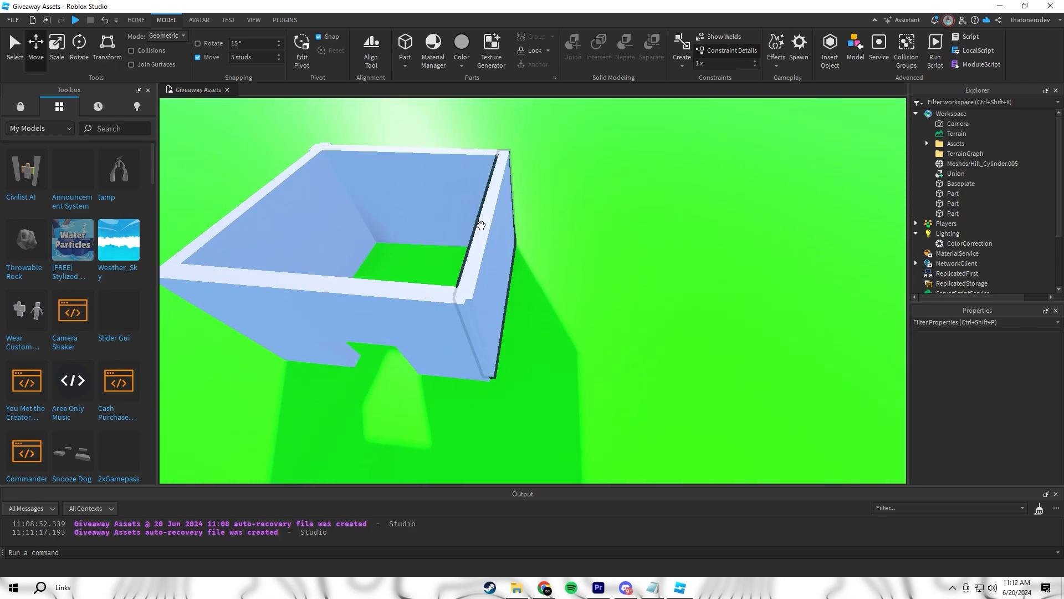
pyautogui.click(481, 225)
pyautogui.moveTo(586, 265); pyautogui.dragTo(646, 279)
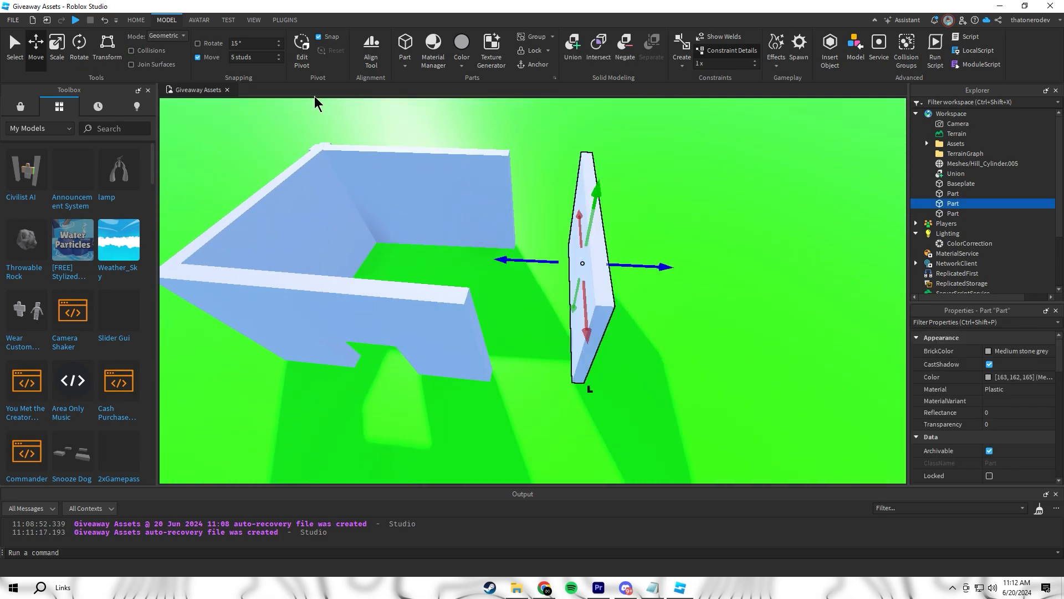
# - Set the move snapping increment to 20 studs and move the side wall out from the building and back again
pyautogui.click(255, 57)
pyautogui.press('Return')
pyautogui.moveTo(621, 298); pyautogui.dragTo(499, 263, button='right')
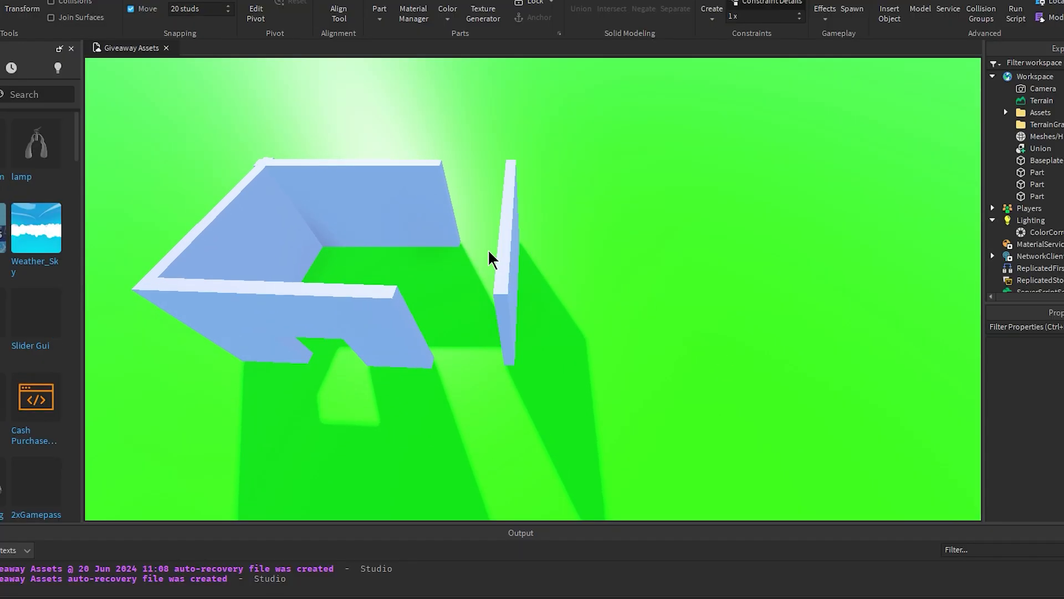
pyautogui.moveTo(587, 268); pyautogui.dragTo(747, 264)
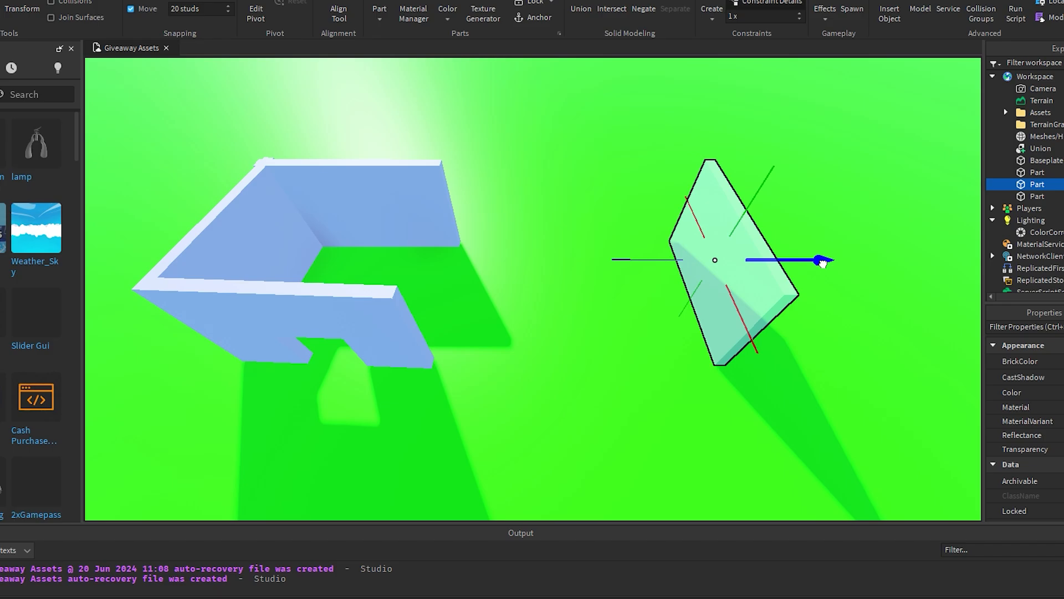
pyautogui.moveTo(822, 263); pyautogui.dragTo(514, 273)
pyautogui.moveTo(513, 273)
pyautogui.mouseDown(button='right')
pyautogui.moveTo(514, 288)
pyautogui.moveTo(500, 273)
pyautogui.mouseUp(button='right')
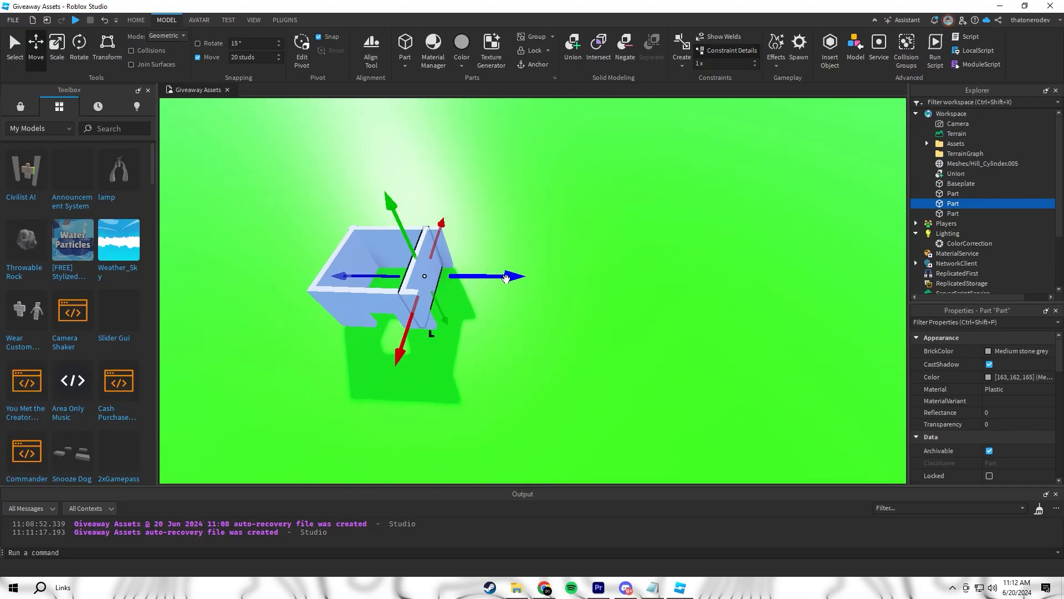
# - Move the side wall outward from the building with 20-stud snapping and duplicate it twice
pyautogui.moveTo(507, 278); pyautogui.dragTo(660, 288)
pyautogui.hotkey('ctrl', 'd')
pyautogui.hotkey('ctrl', 'd')
# - Rotate the newest duplicate a quarter turn with 15° snapping and scale it to span between the two detached walls
pyautogui.hotkey('ctrl', '2')
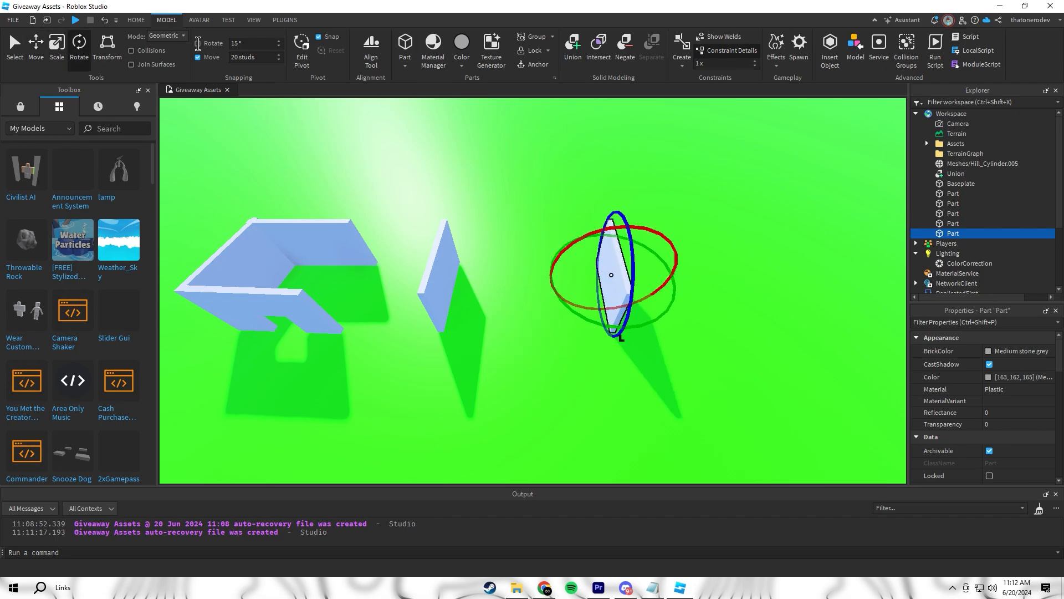
pyautogui.moveTo(617, 328); pyautogui.dragTo(545, 261)
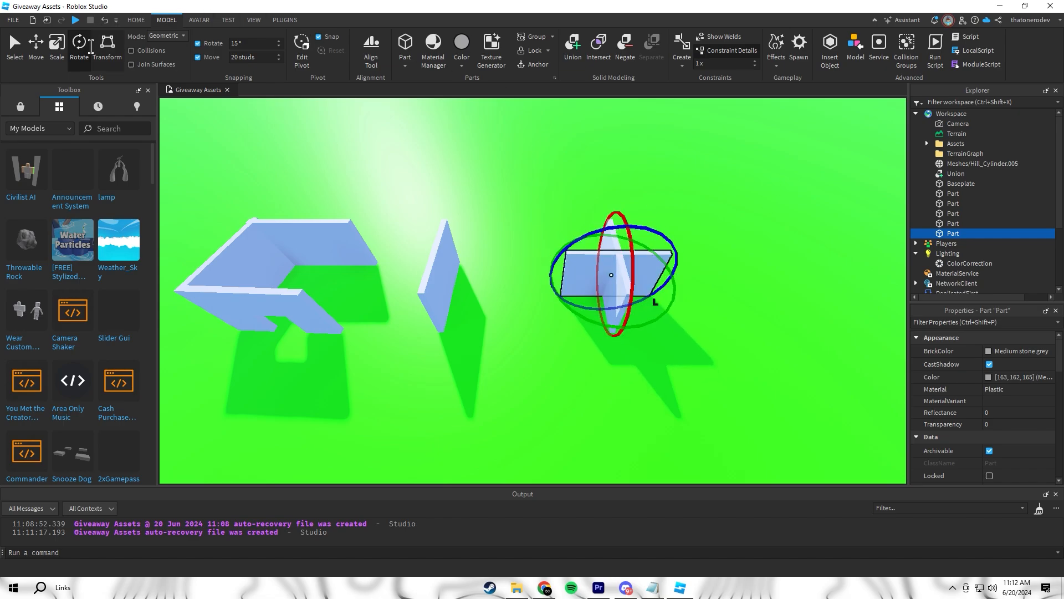
pyautogui.click(57, 44)
pyautogui.moveTo(679, 275); pyautogui.dragTo(610, 275)
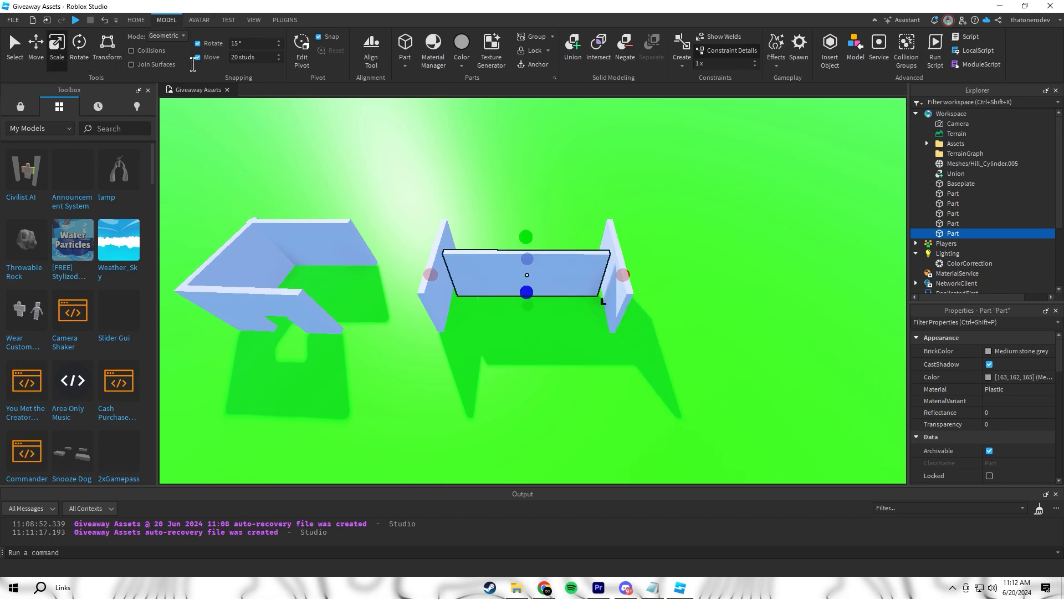
# - Turn off move snapping and stretch the end of the crosswise wall to meet the outermost wall
pyautogui.moveTo(508, 230); pyautogui.dragTo(513, 231, button='right')
pyautogui.press('d')
pyautogui.press('w')
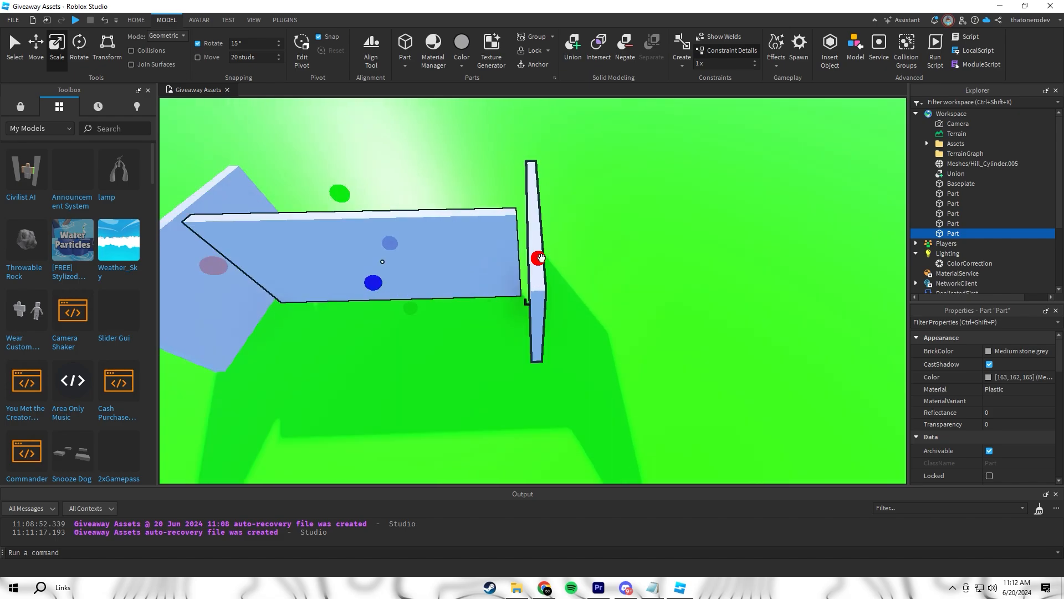
pyautogui.moveTo(540, 259); pyautogui.dragTo(554, 260)
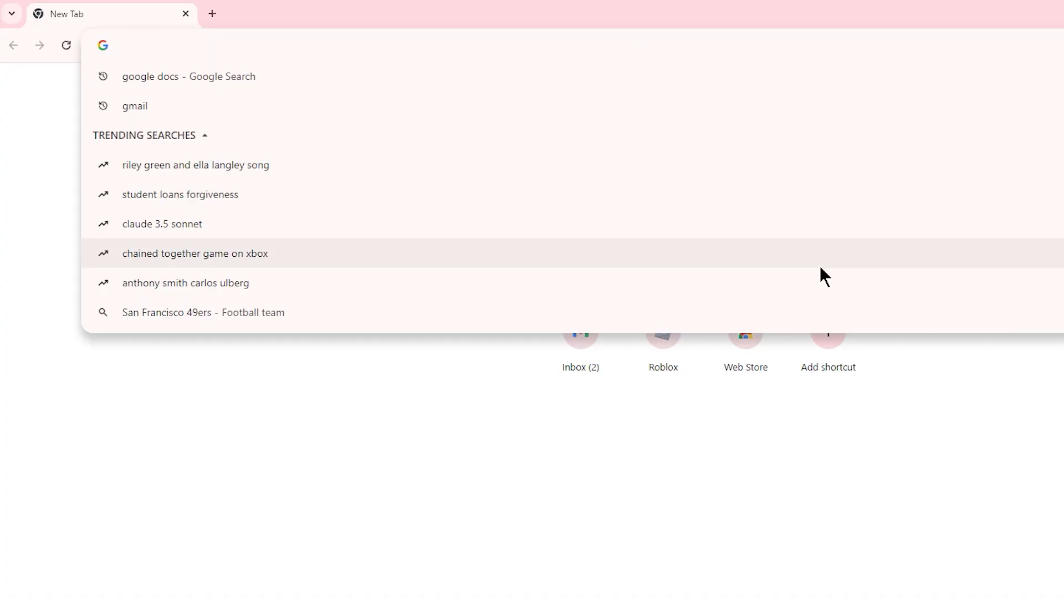
# - Switch to Chrome, open blender.org and go to the Blender 4.1 download page
pyautogui.write('ble')
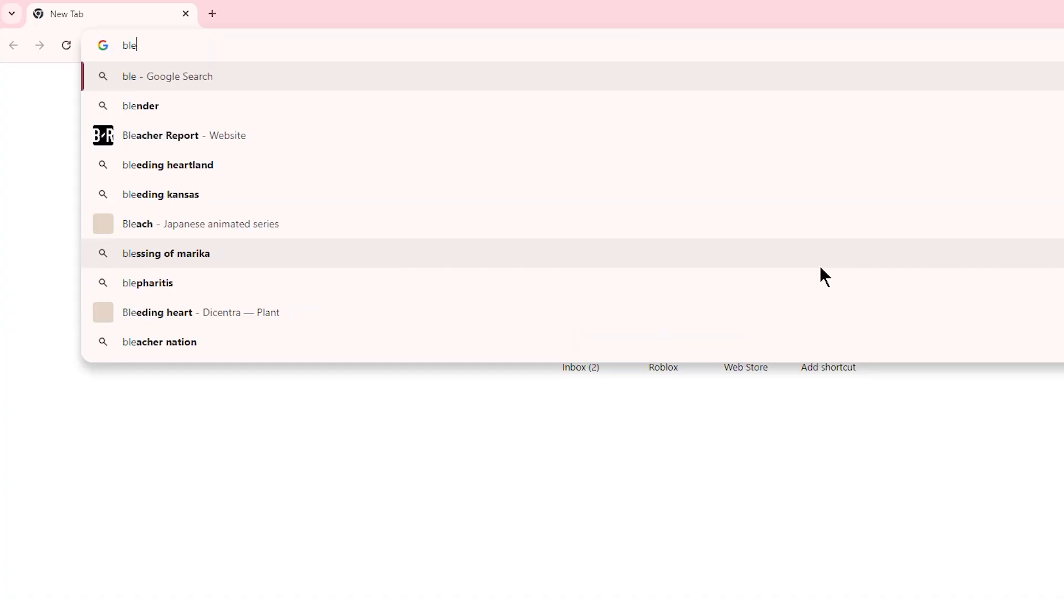
pyautogui.write('nder.org')
pyautogui.press('Return')
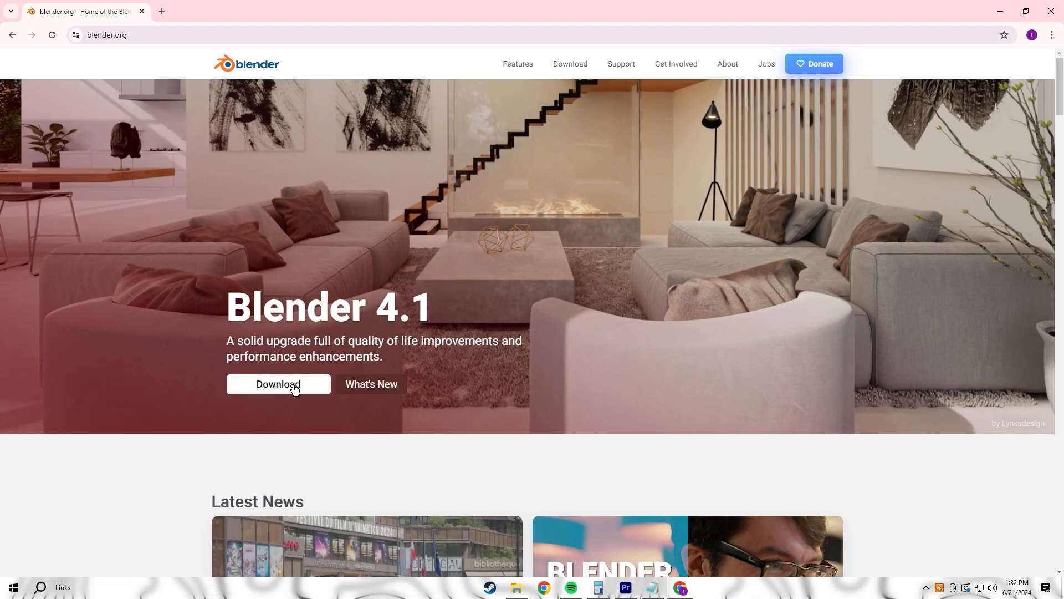
pyautogui.click(280, 385)
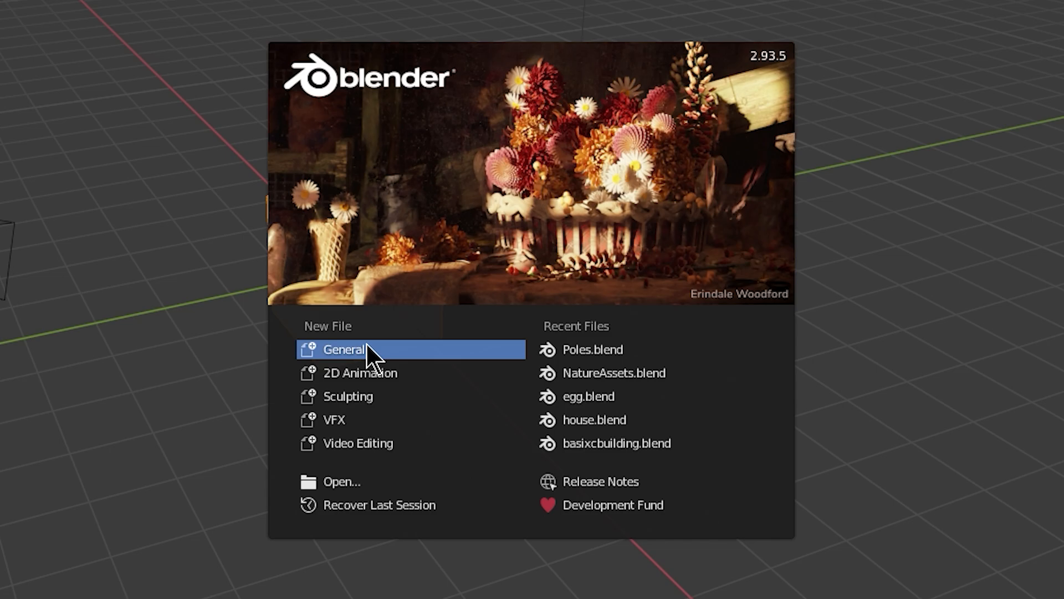
# - Switch to Blender, start a new General file and delete the default camera, cube and light
pyautogui.click(354, 349)
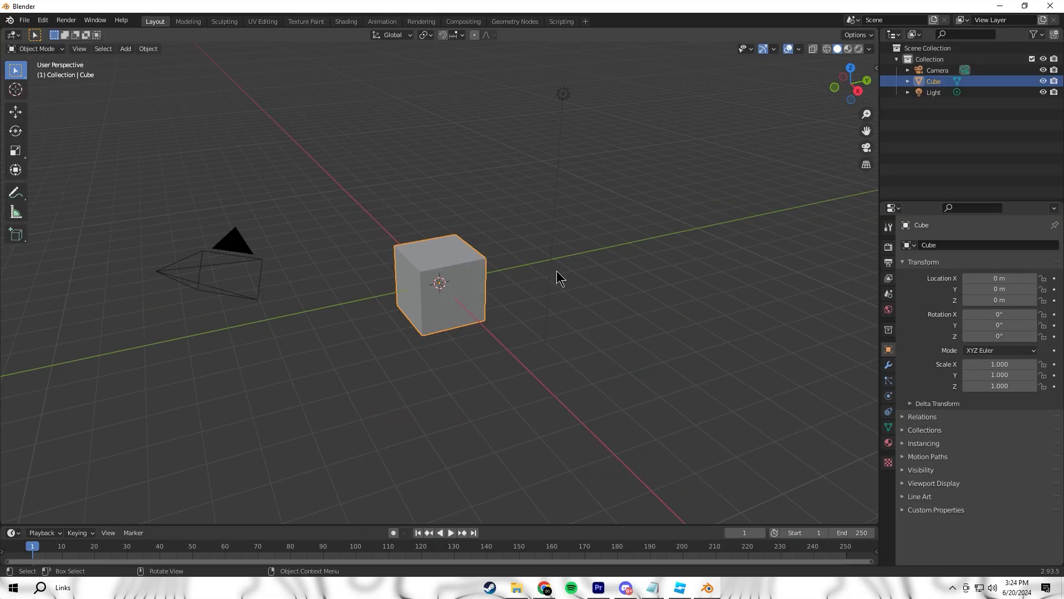
pyautogui.click(234, 241)
pyautogui.click(449, 268)
pyautogui.click(560, 97)
pyautogui.moveTo(199, 101); pyautogui.dragTo(742, 377)
pyautogui.press('Delete')
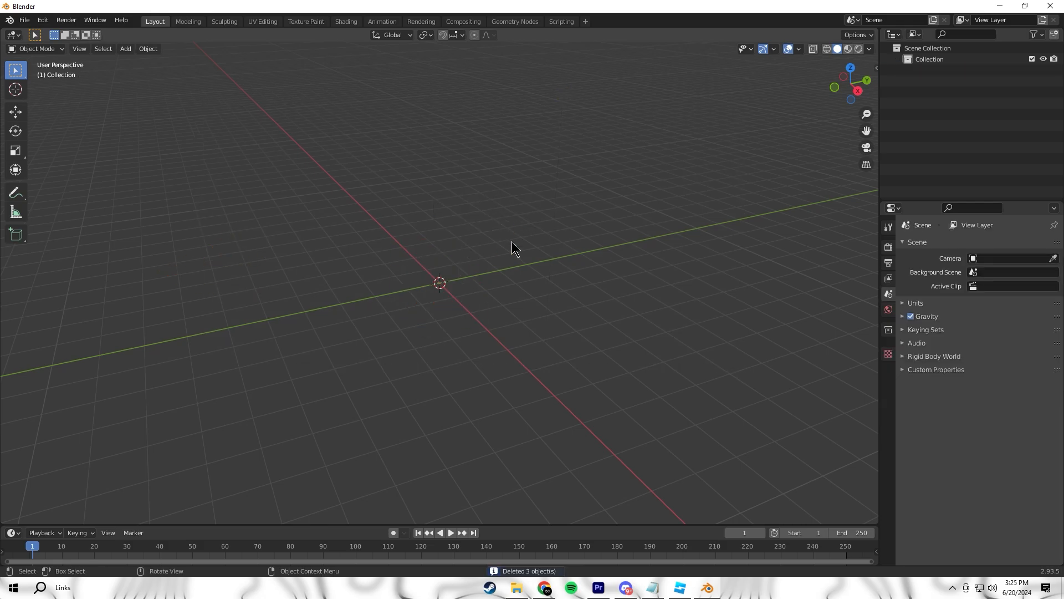
pyautogui.press('x')
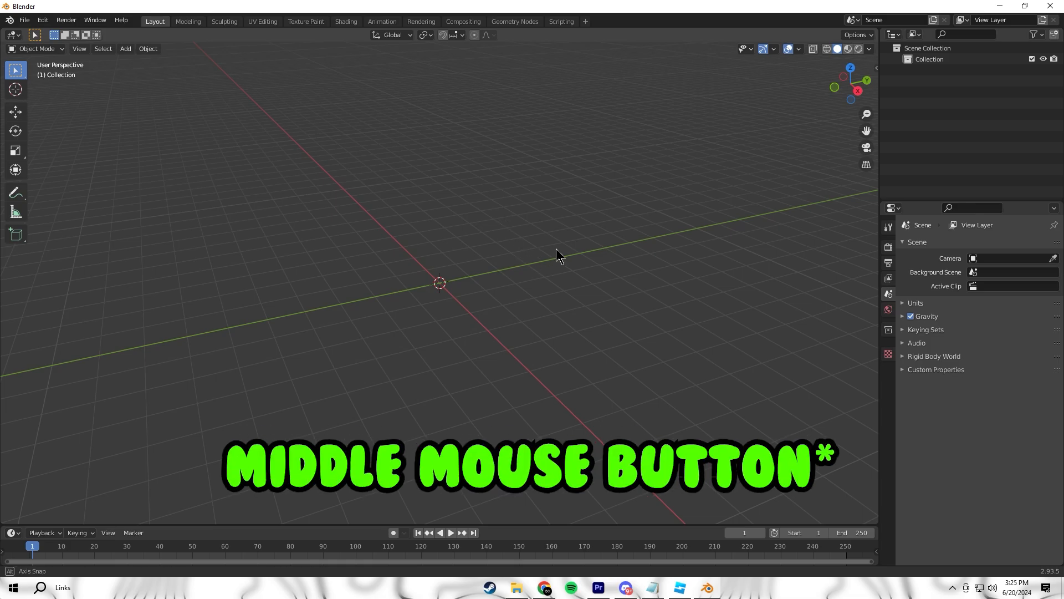
# - Add a cube mesh at the origin of the empty scene
pyautogui.moveTo(557, 249); pyautogui.dragTo(475, 258, button='middle')
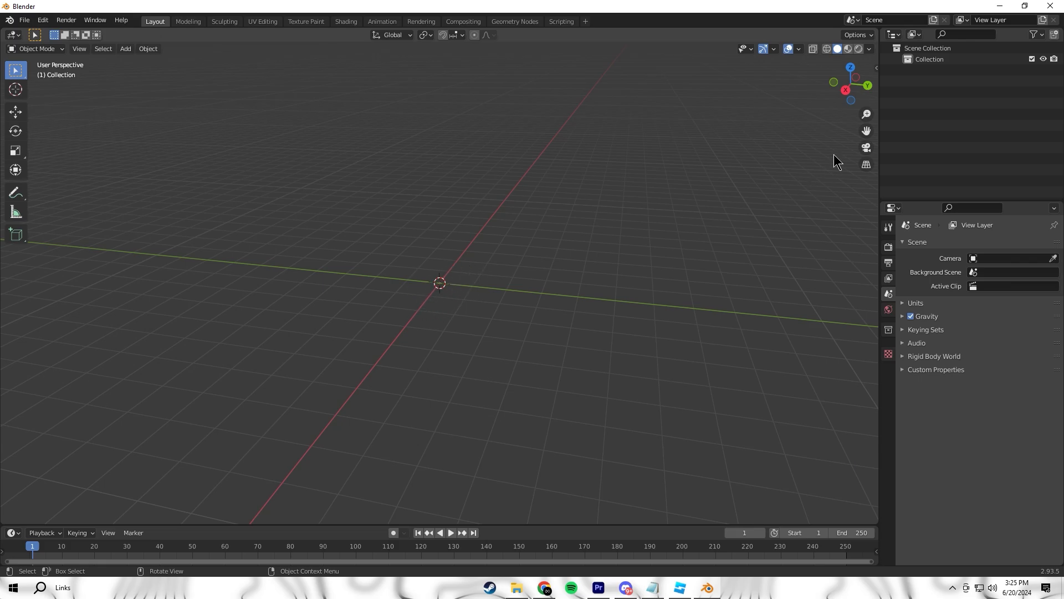
pyautogui.rightClick(619, 205)
pyautogui.hotkey('shift', 'a')
pyautogui.moveTo(508, 232)
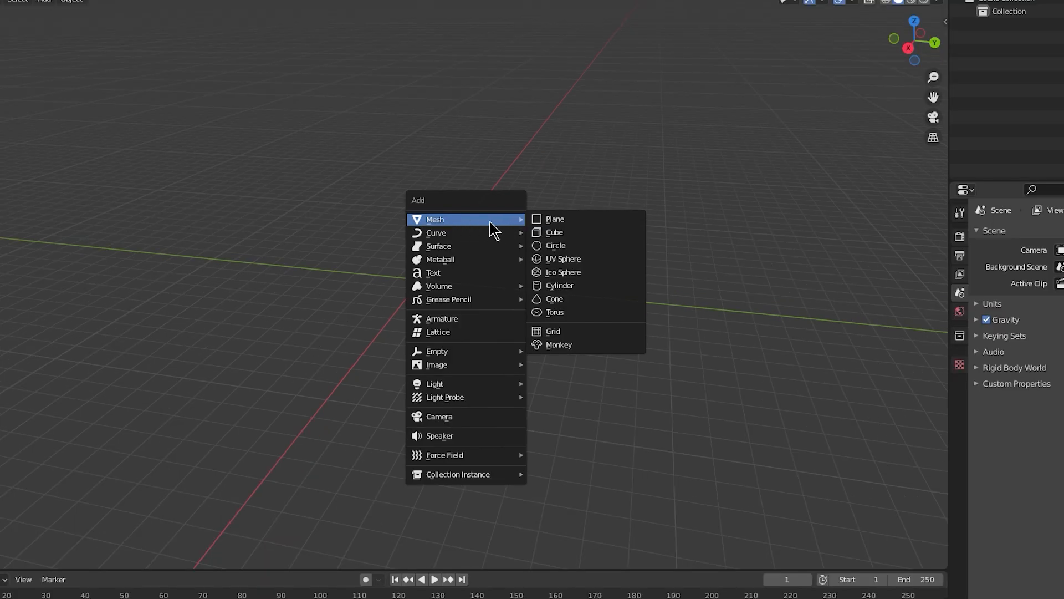
pyautogui.click(561, 232)
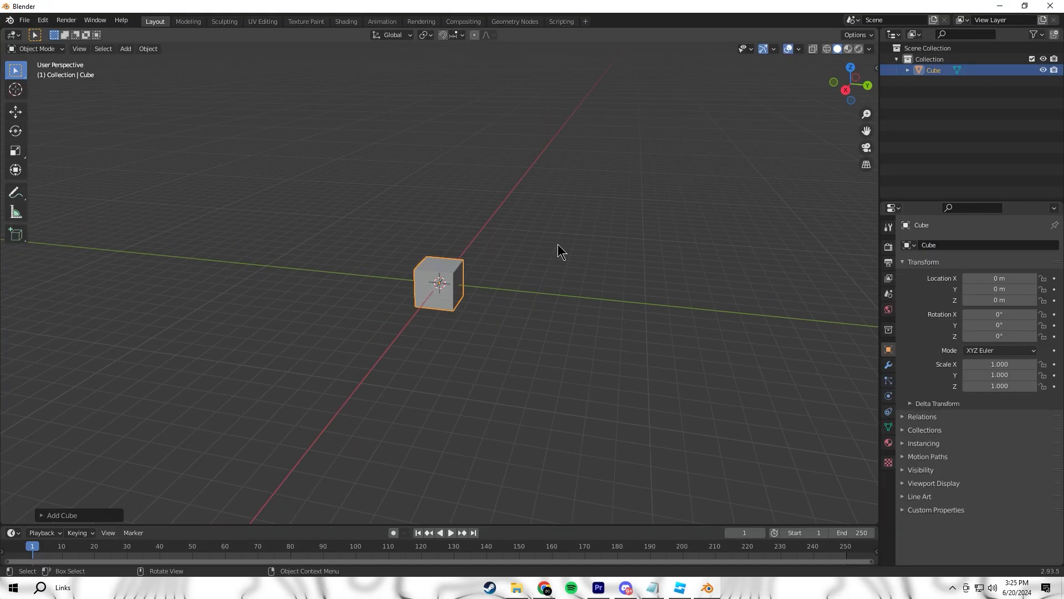
# - Examine the cube from different sides and distances by orbiting, zooming and using Walk Navigation
pyautogui.moveTo(539, 242); pyautogui.dragTo(437, 294, button='middle')
pyautogui.scroll(-5, 436, 293)
pyautogui.scroll(8, 467, 284)
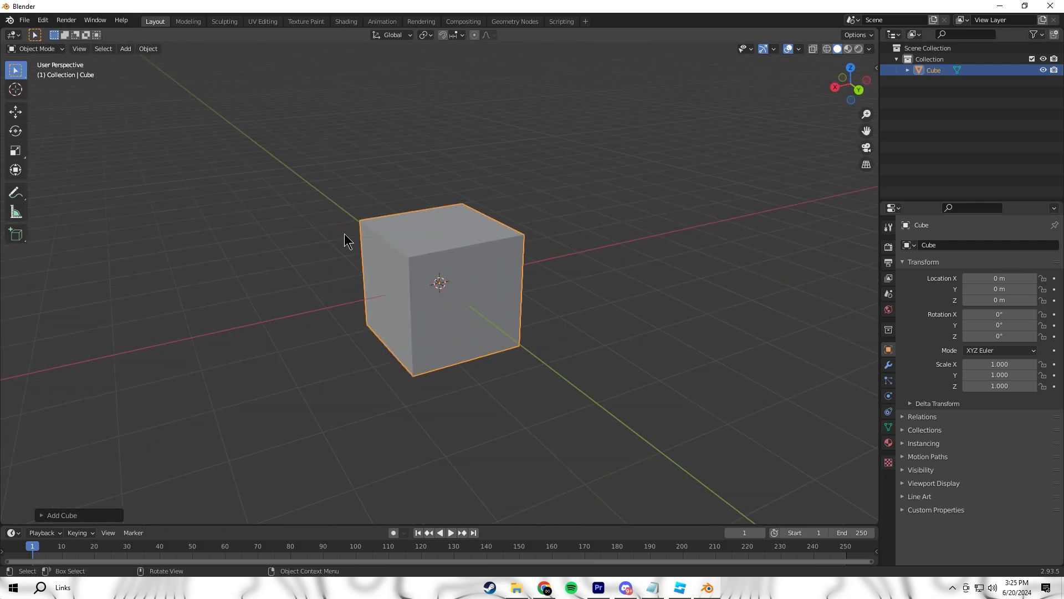
pyautogui.moveTo(345, 240); pyautogui.dragTo(628, 246, button='middle')
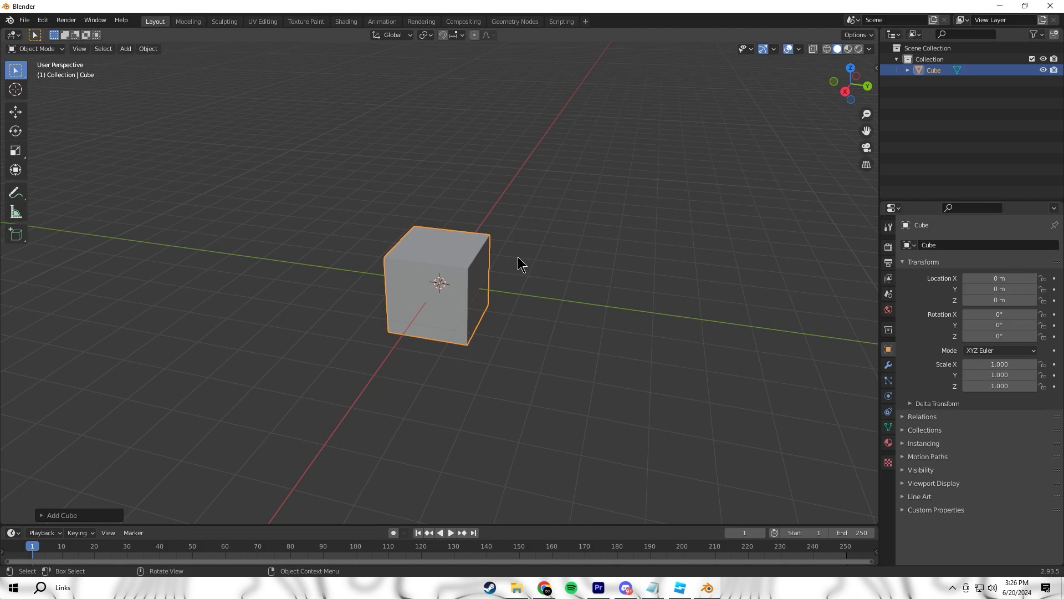
pyautogui.hotkey('shift', 'f')
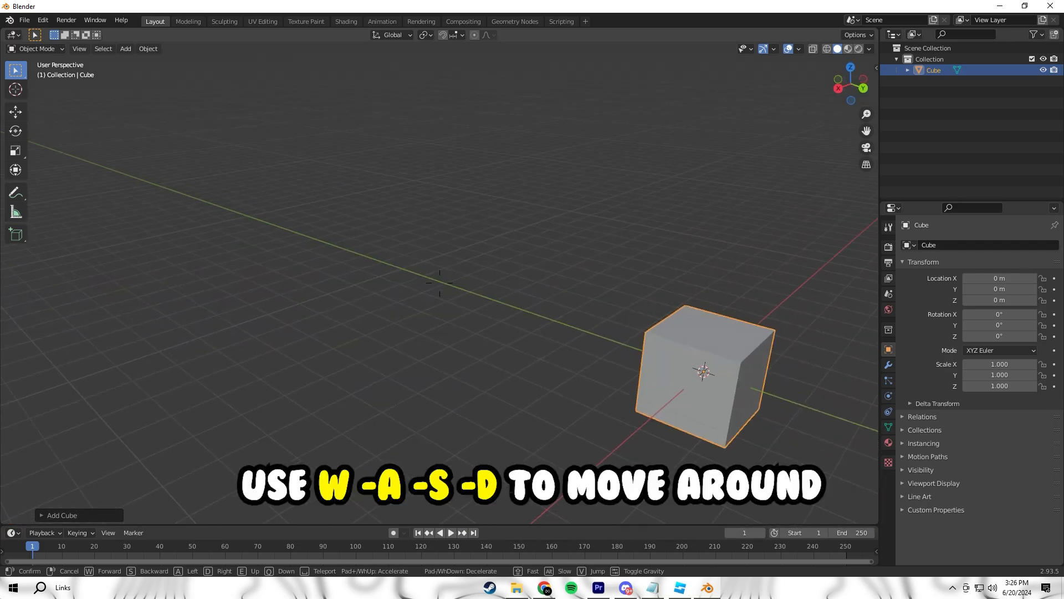
pyautogui.press('w')
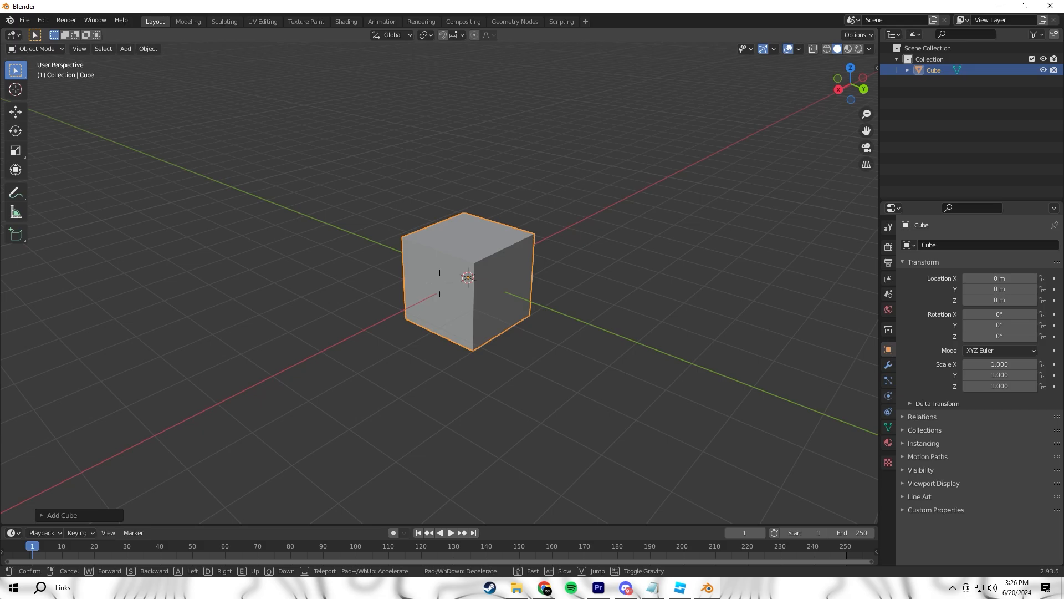
pyautogui.press('a')
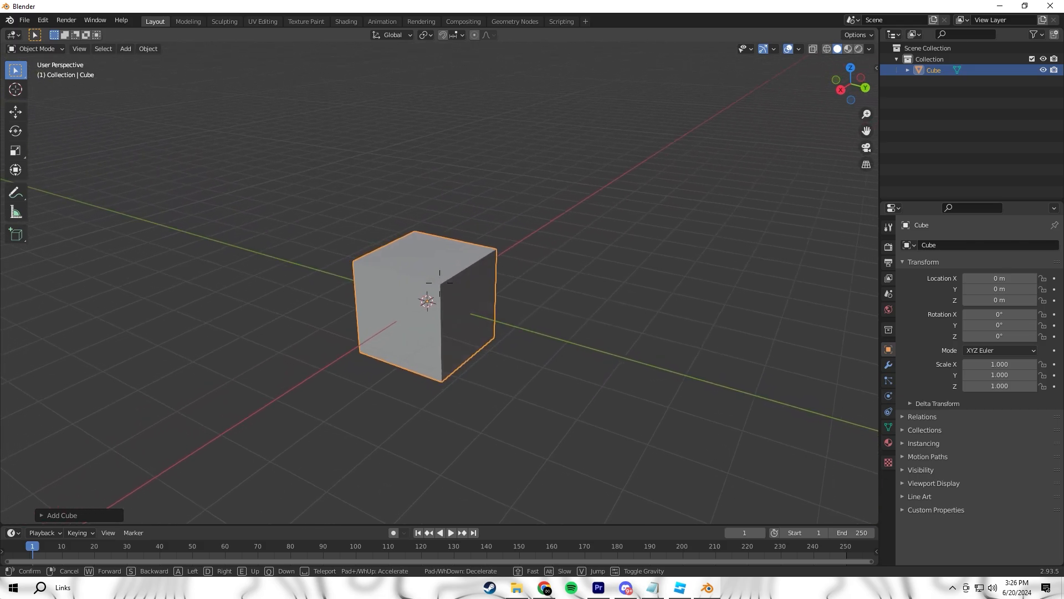
pyautogui.click(642, 259)
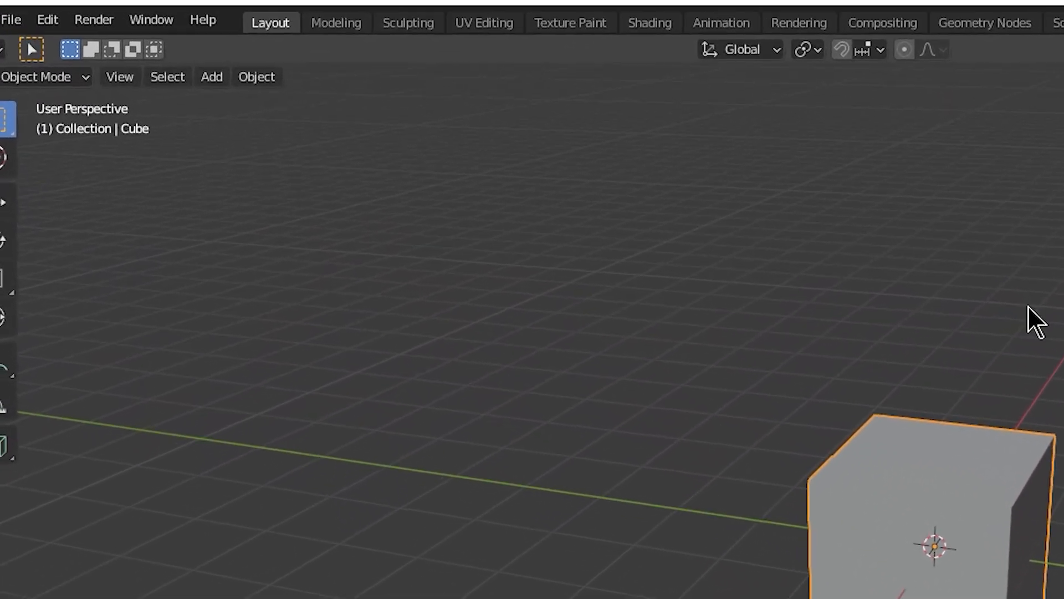
# - Try switching the cube between Object Mode and Edit Mode
pyautogui.click(79, 101)
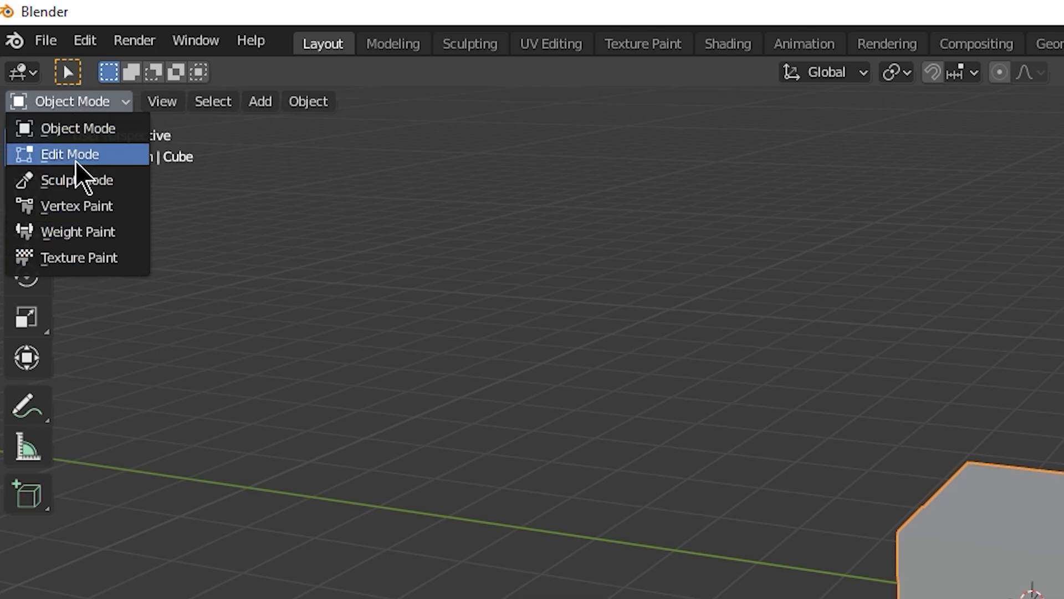
pyautogui.click(85, 137)
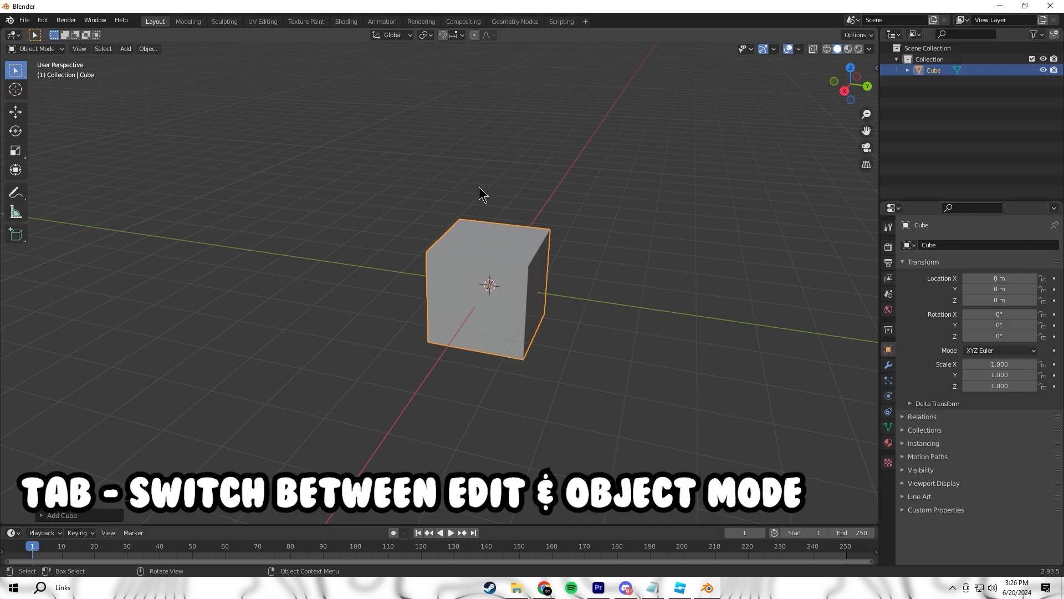
pyautogui.press('Tab')
pyautogui.press('Tab')
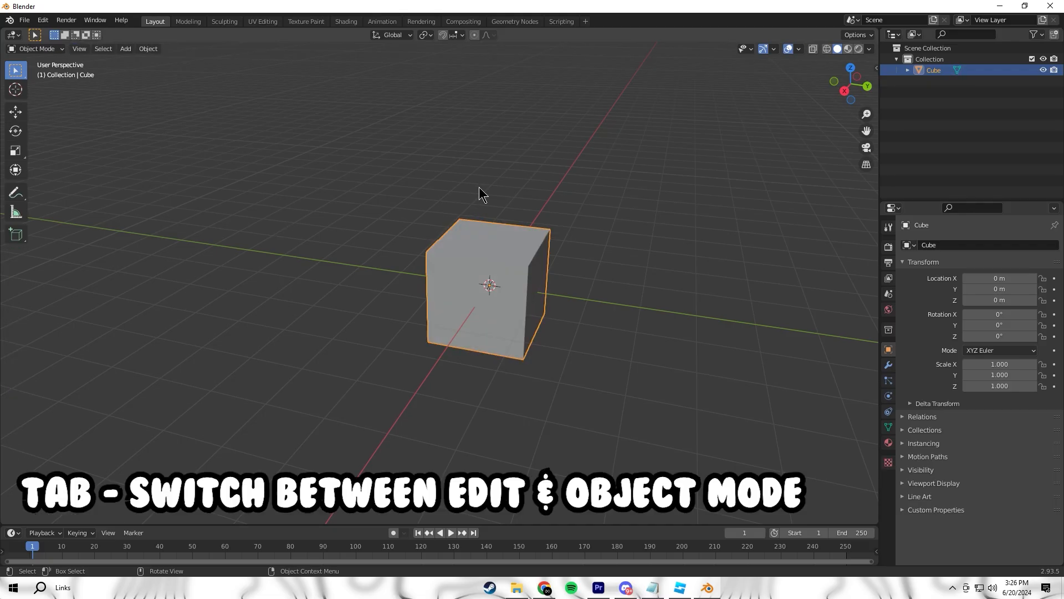
# - Enter Edit Mode and raise the cube's far right top vertex about 1.09 m along the Z axis with the Move tool
pyautogui.press('Tab')
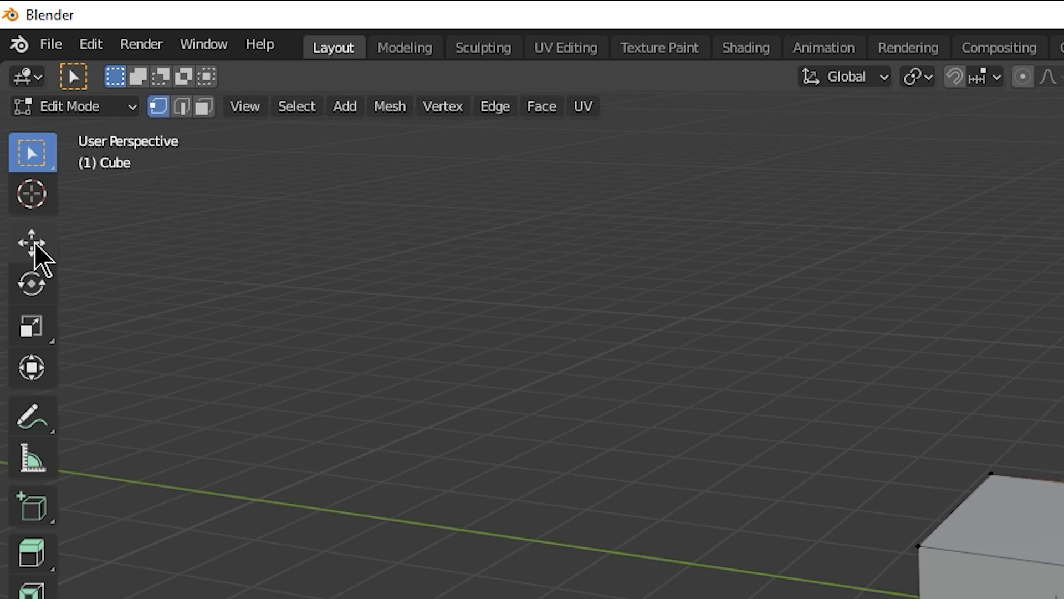
pyautogui.click(34, 243)
pyautogui.moveTo(554, 196); pyautogui.dragTo(544, 144)
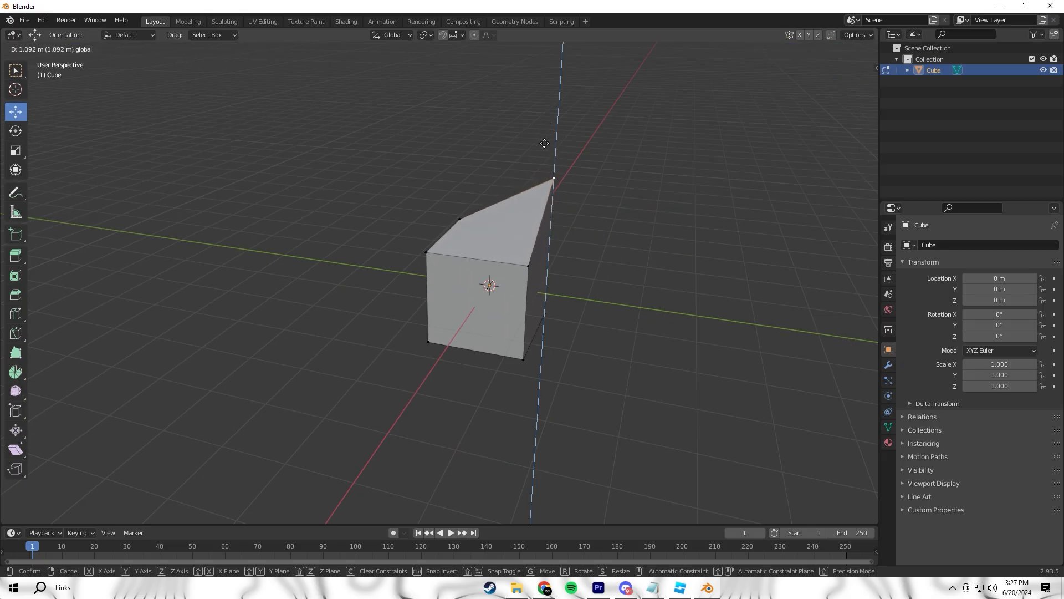
# - Try raising the cube's near left top vertex and selecting the near right one, and undo those changes
pyautogui.click(426, 252)
pyautogui.moveTo(426, 253); pyautogui.dragTo(425, 199)
pyautogui.click(528, 266)
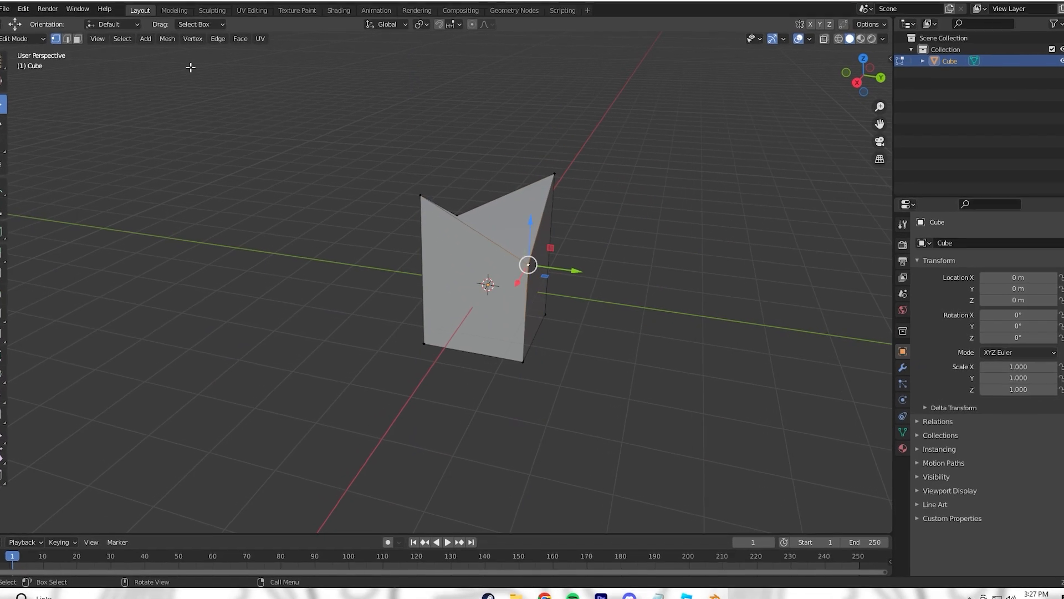
pyautogui.hotkey('ctrl', 'z')
pyautogui.hotkey('ctrl', 'z')
pyautogui.hotkey('ctrl', 'z')
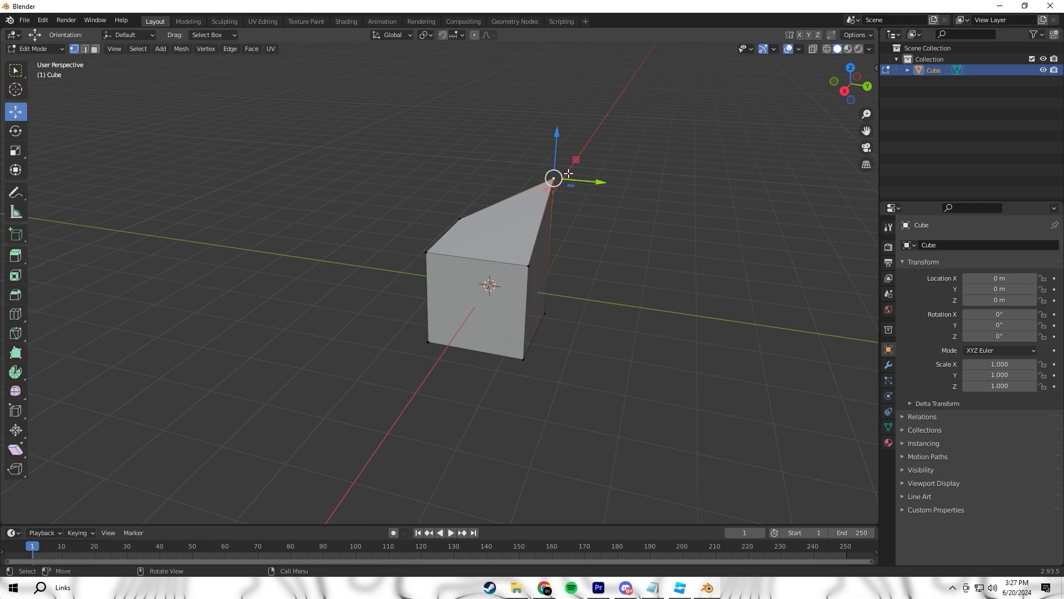
# - Undo the raised top vertex, switch to edge select and select the cube's near, right and far top edges one after another
pyautogui.hotkey('ctrl', 'z')
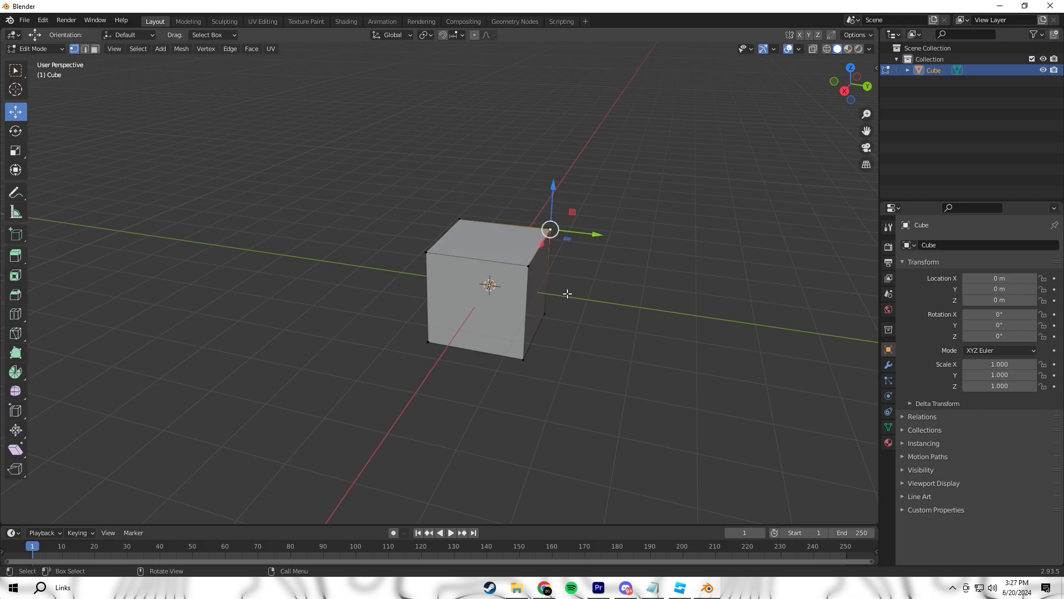
pyautogui.press('2')
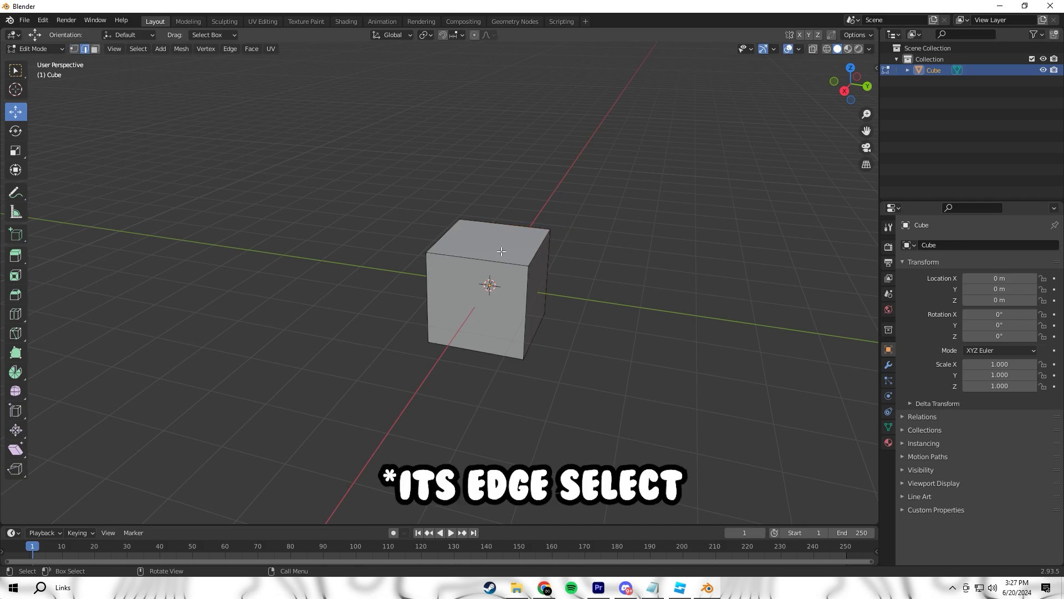
pyautogui.click(476, 260)
pyautogui.click(537, 253)
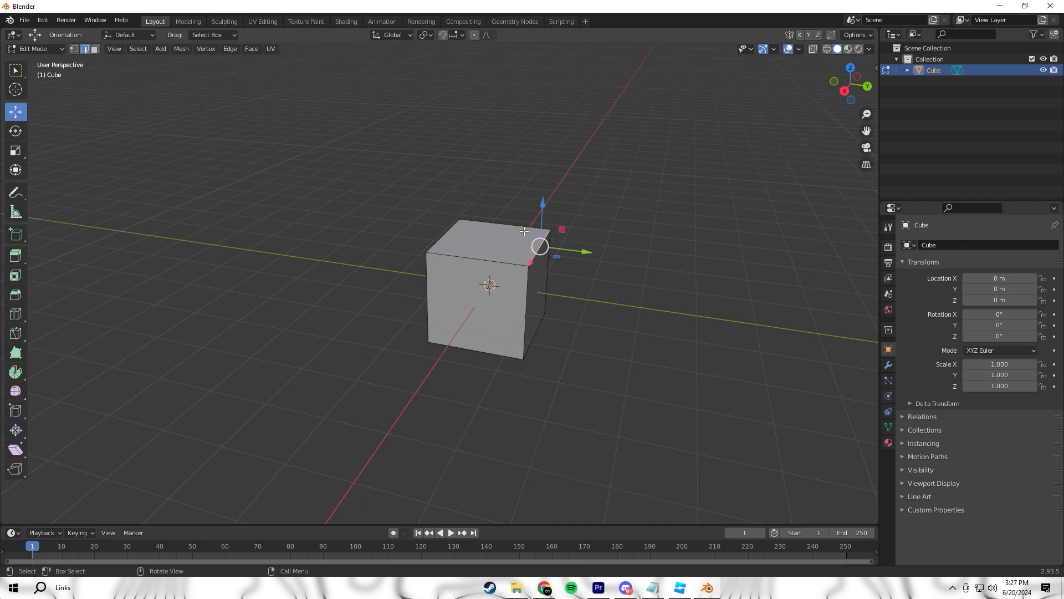
pyautogui.click(508, 225)
pyautogui.click(630, 203)
# - Switch to face select and select the cube's top, front and right faces in turn
pyautogui.press('3')
pyautogui.click(499, 240)
pyautogui.click(487, 323)
pyautogui.click(543, 292)
pyautogui.click(503, 254)
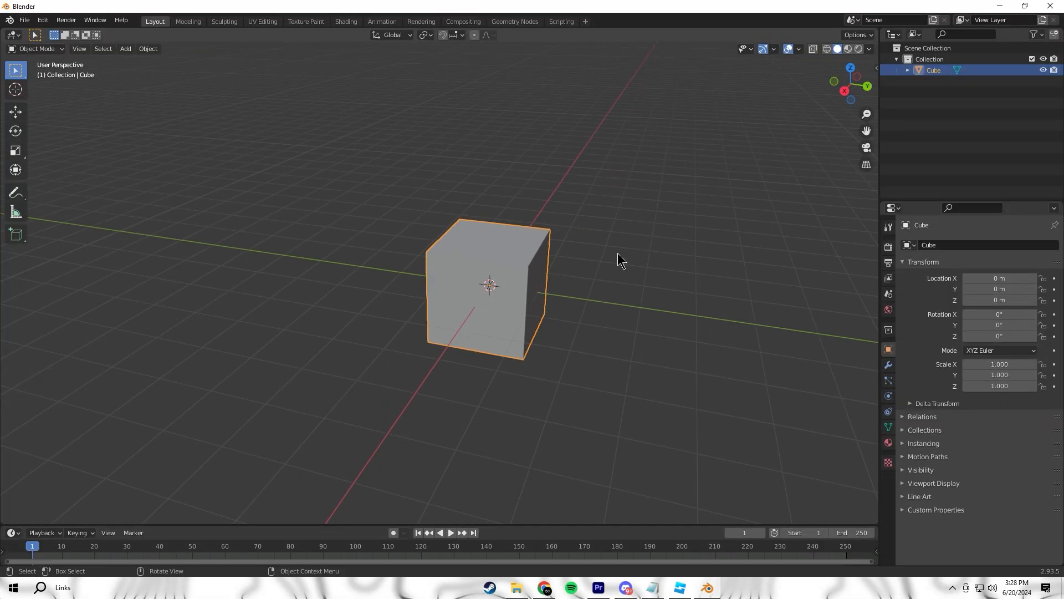
# - Add a Subdivision Surface modifier to the cube
pyautogui.click(889, 367)
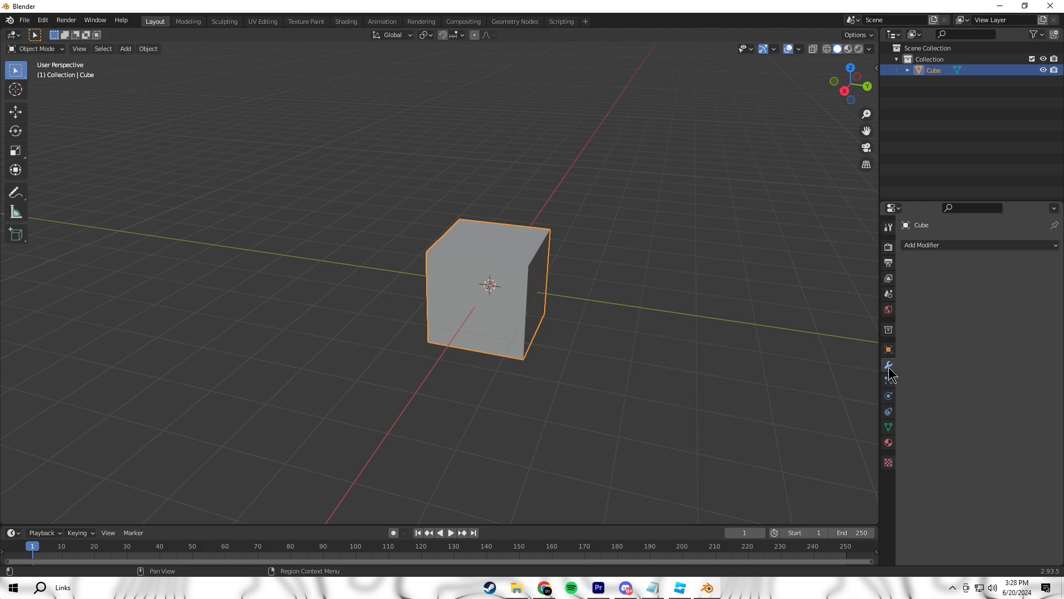
pyautogui.click(942, 251)
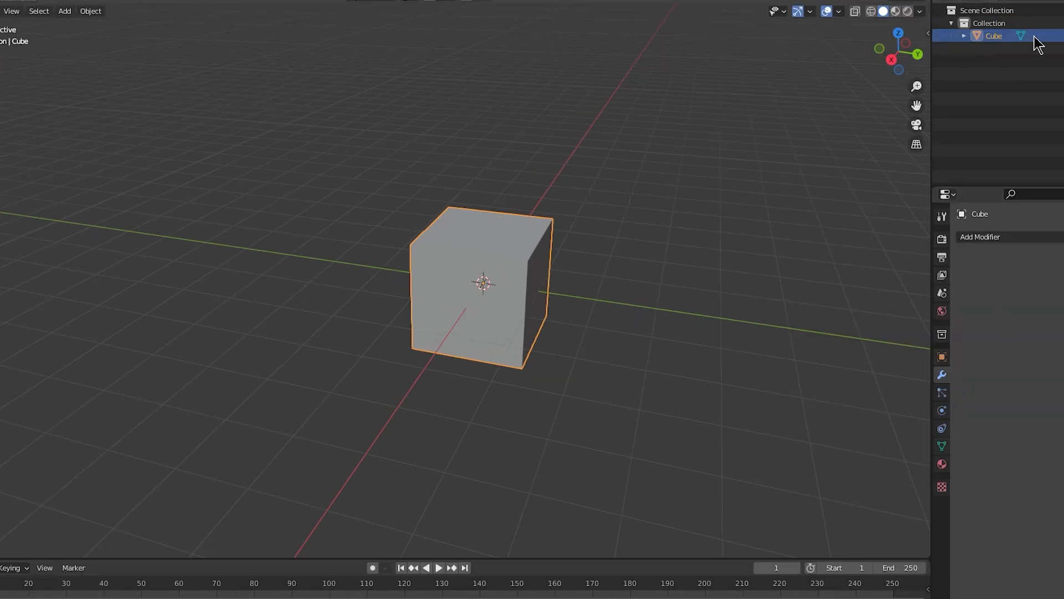
pyautogui.click(987, 237)
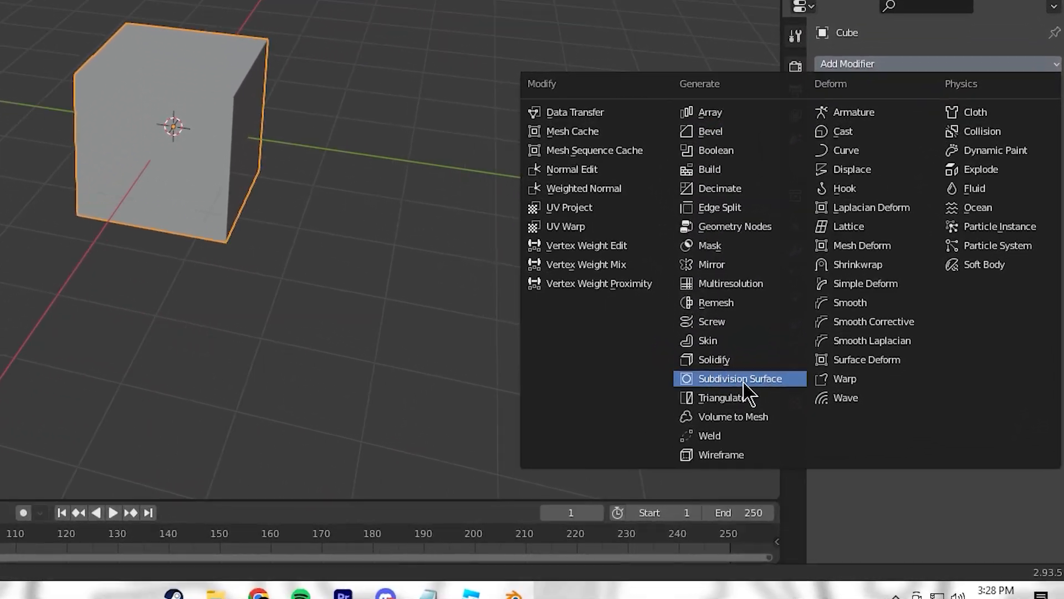
pyautogui.click(823, 429)
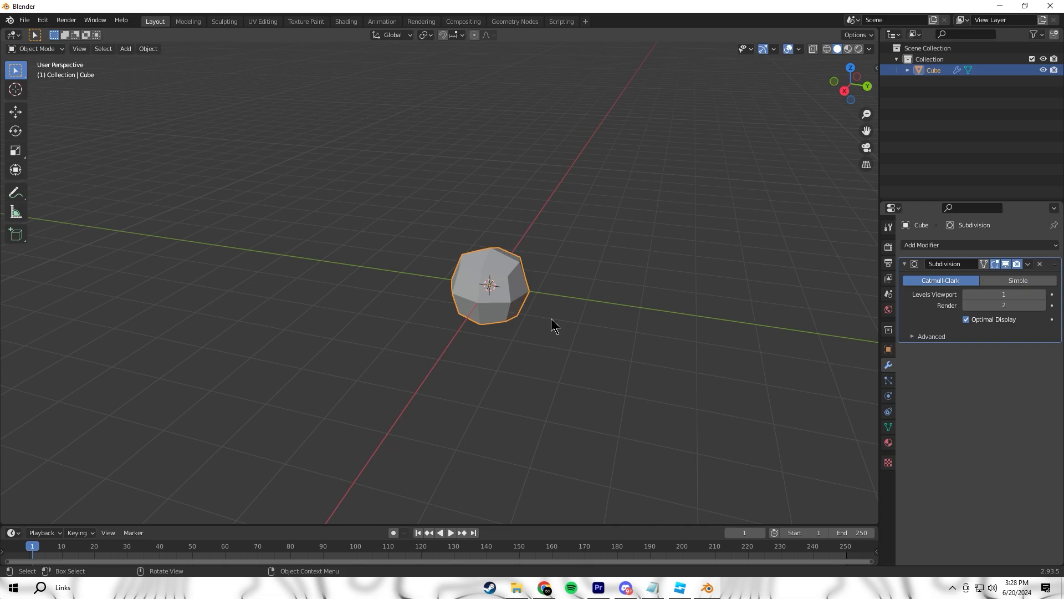
# - Enter Edit Mode on the subdivided cube, switch to vertex select and select the far left top vertex
pyautogui.press('Tab')
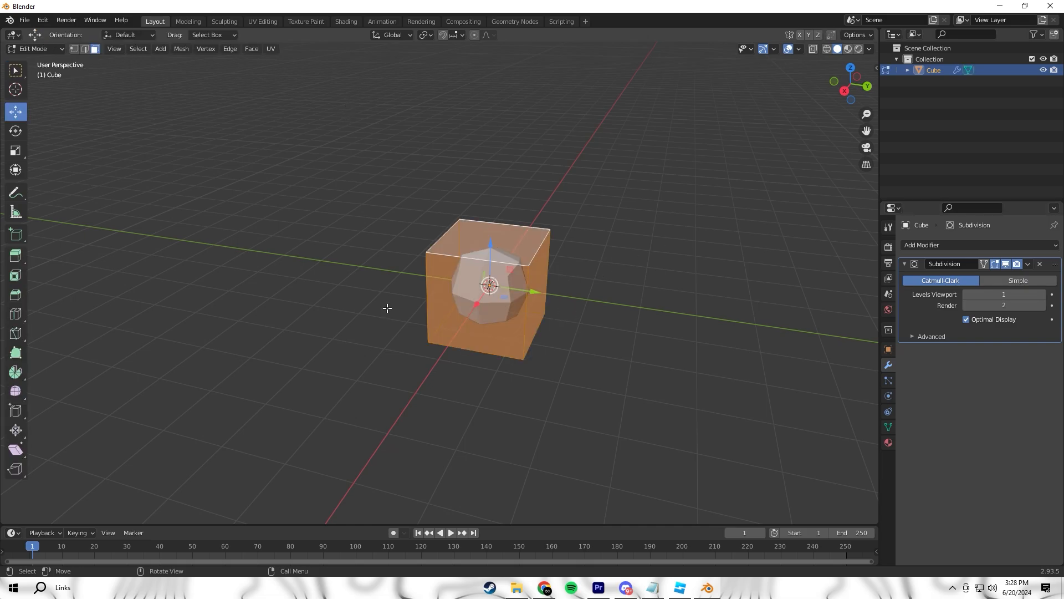
pyautogui.press('1')
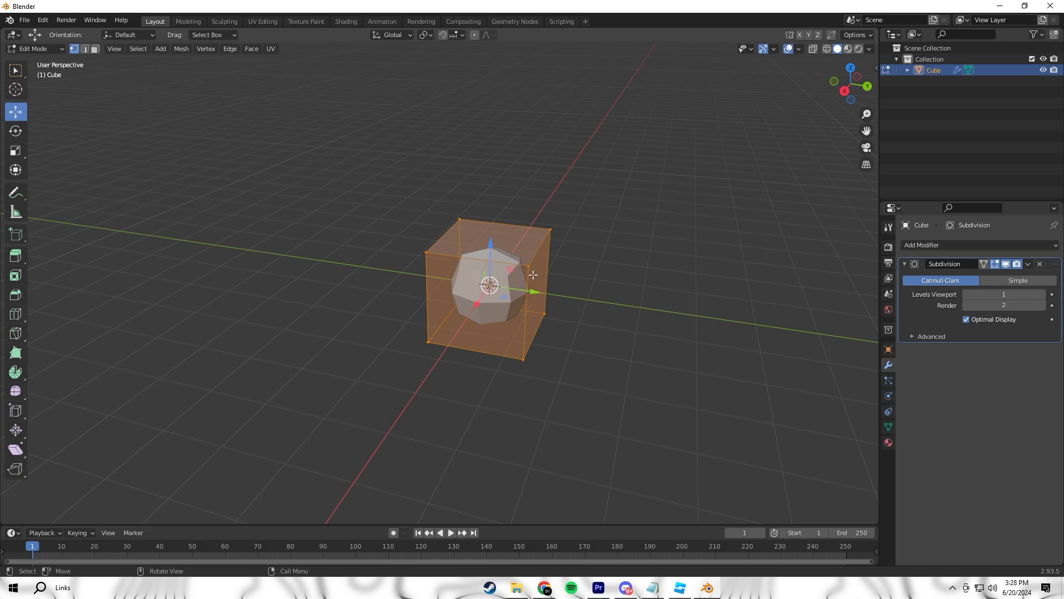
pyautogui.click(460, 219)
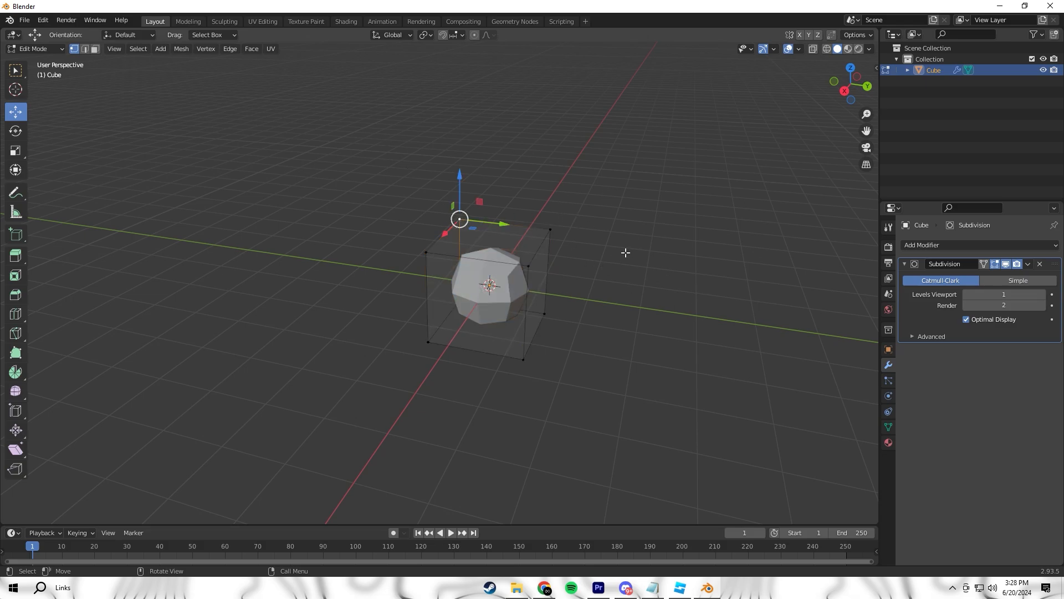
# - Try moving all four top vertices of the subdivided cube's cage together, using an unconstrained move
pyautogui.moveTo(615, 240); pyautogui.dragTo(454, 233, button='middle')
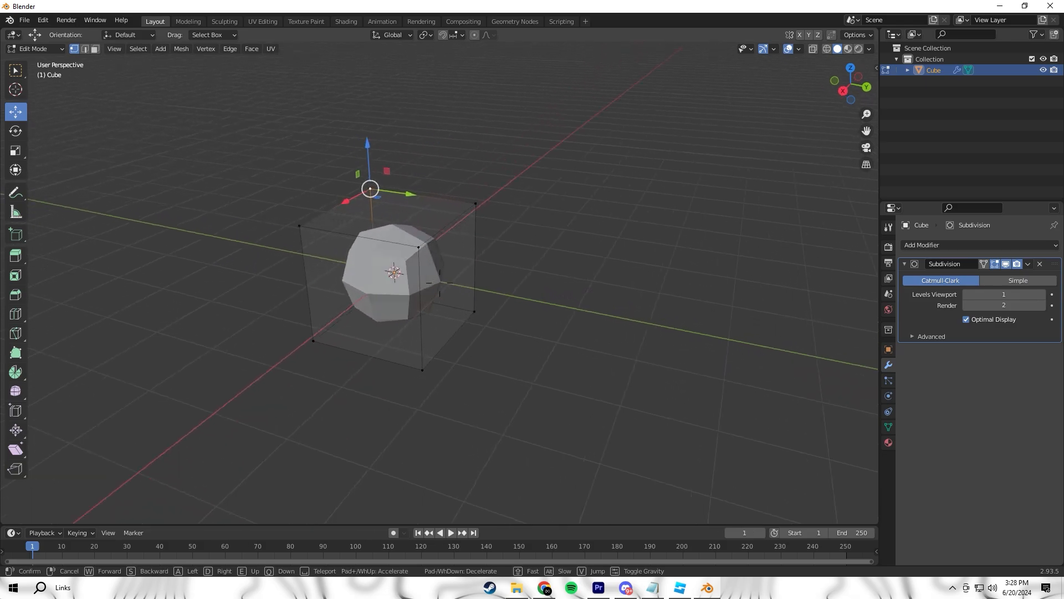
pyautogui.moveTo(255, 173); pyautogui.dragTo(637, 302)
pyautogui.moveTo(468, 228); pyautogui.dragTo(507, 221)
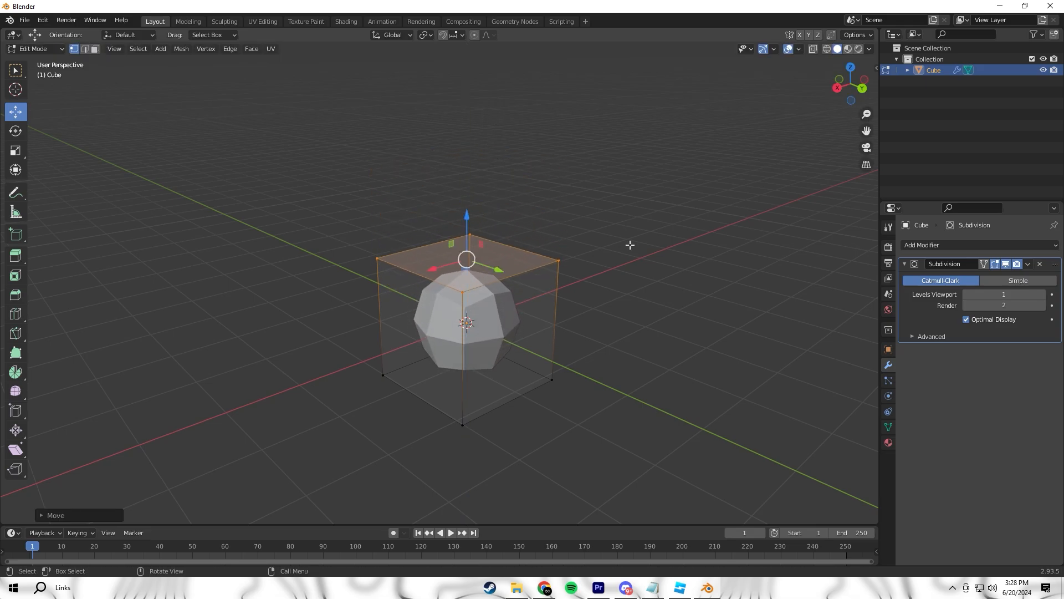
pyautogui.press('g')
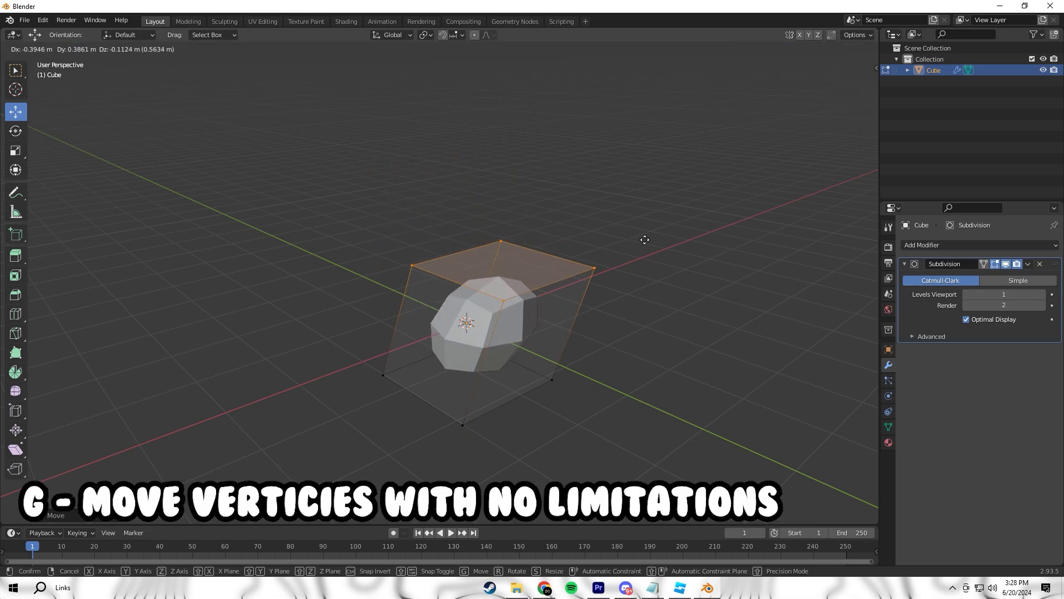
pyautogui.rightClick(616, 210)
# - Reshape the subdivided cube by freely moving the right top, left bottom and right bottom vertices outward and raising the far top vertex
pyautogui.click(560, 257)
pyautogui.press('g')
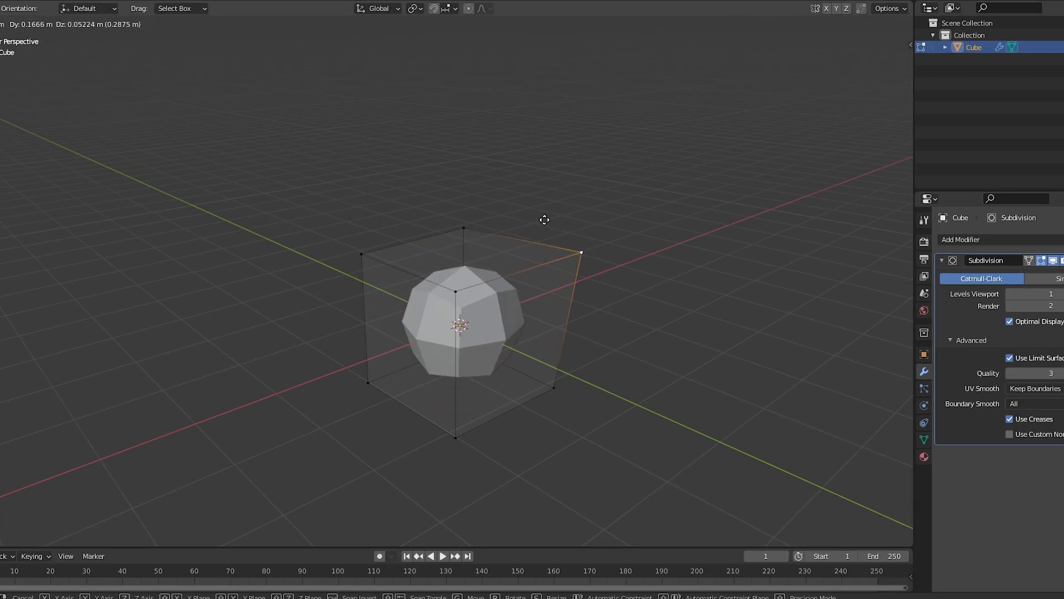
pyautogui.click(604, 222)
pyautogui.click(368, 383)
pyautogui.press('g')
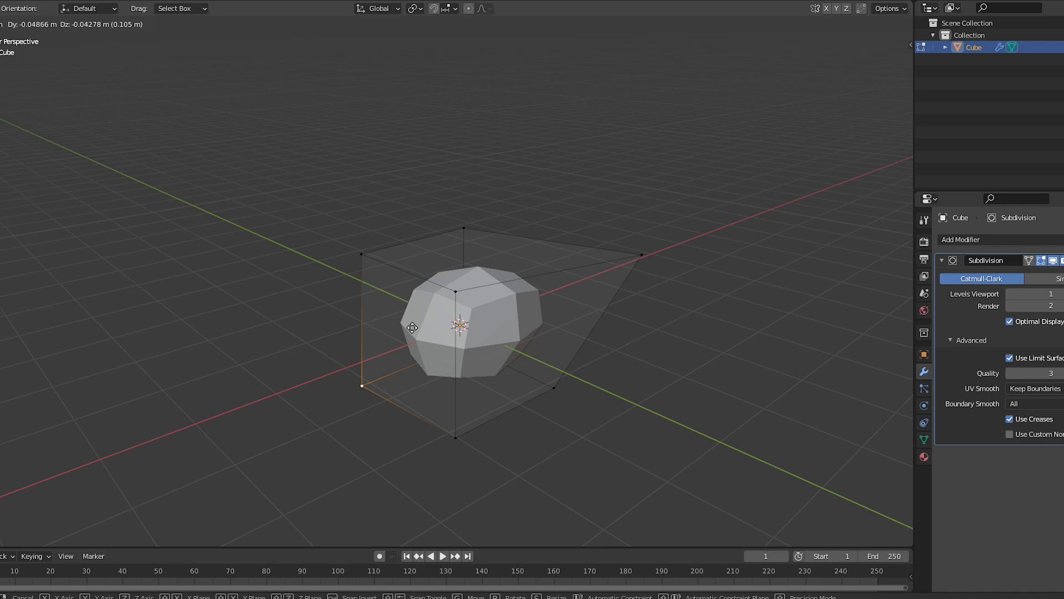
pyautogui.click(324, 387)
pyautogui.click(559, 389)
pyautogui.press('g')
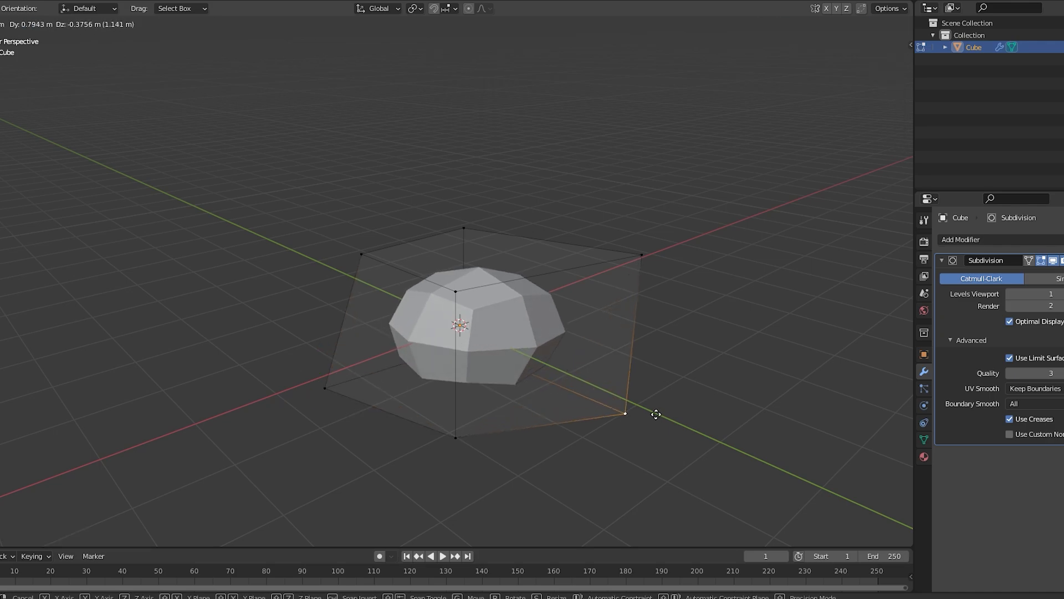
pyautogui.click(625, 406)
pyautogui.moveTo(677, 260); pyautogui.dragTo(432, 329, button='middle')
pyautogui.click(453, 353)
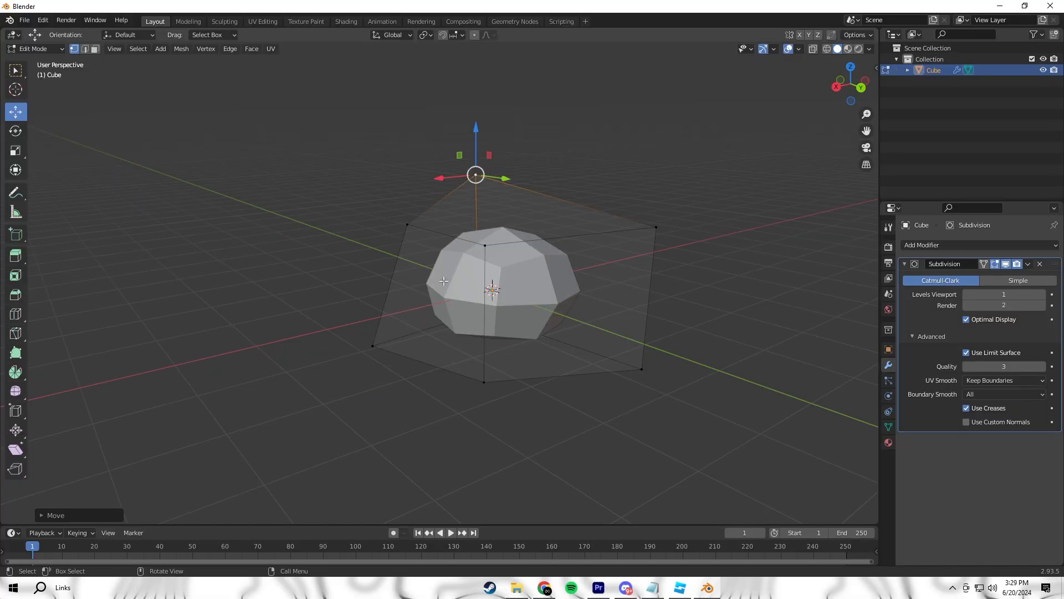
# - Return to Object Mode and apply Shade Smooth to the reshaped mesh
pyautogui.press('Tab')
pyautogui.hotkey('shift', '`')
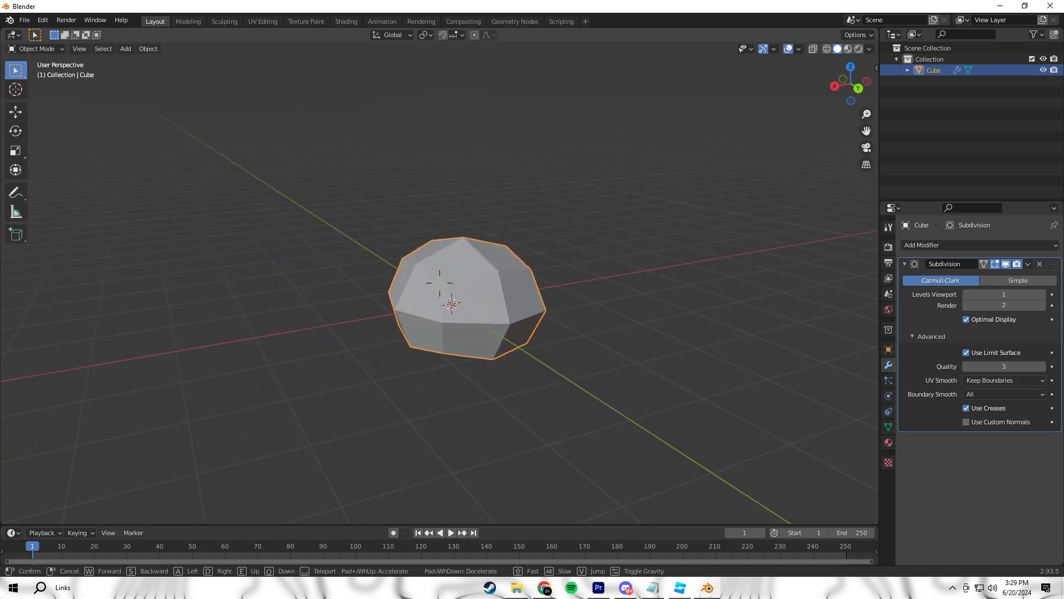
pyautogui.click(439, 282)
pyautogui.rightClick(490, 284)
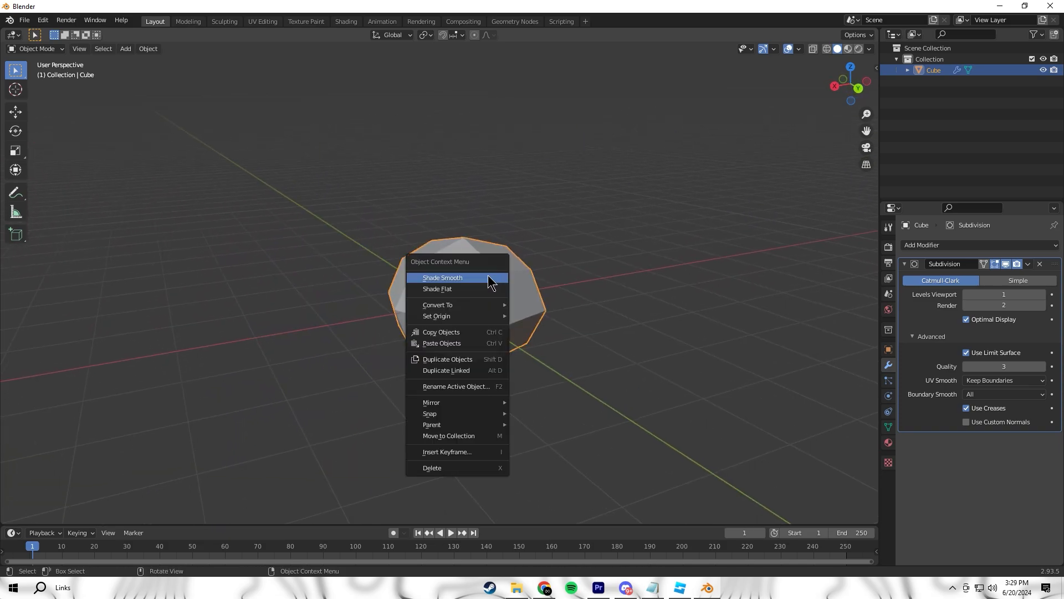
pyautogui.click(492, 281)
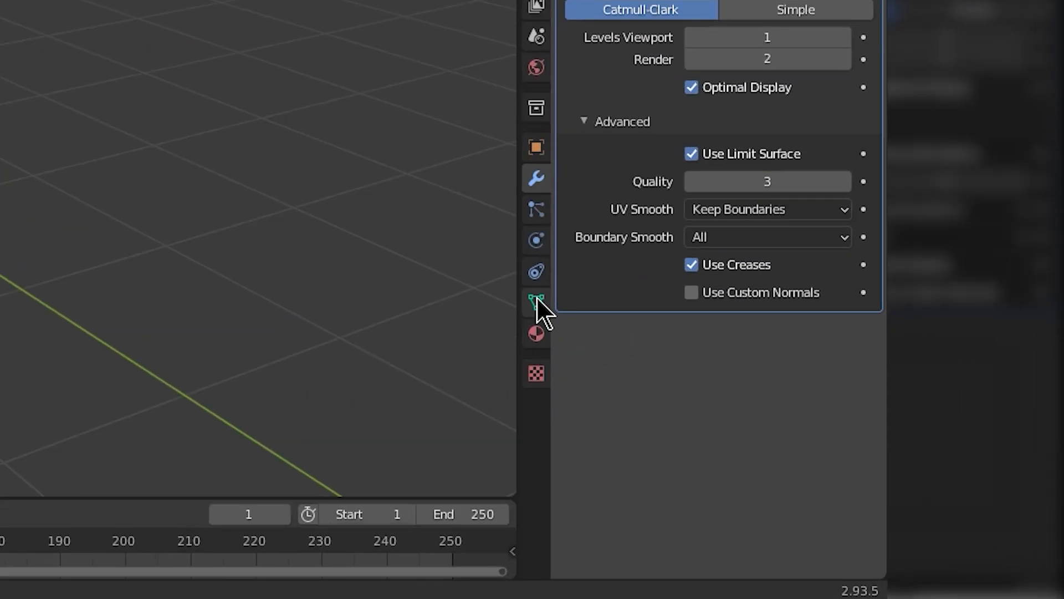
# - Enable Auto Smooth in the mesh's normals settings and set its angle to 65°
pyautogui.click(536, 302)
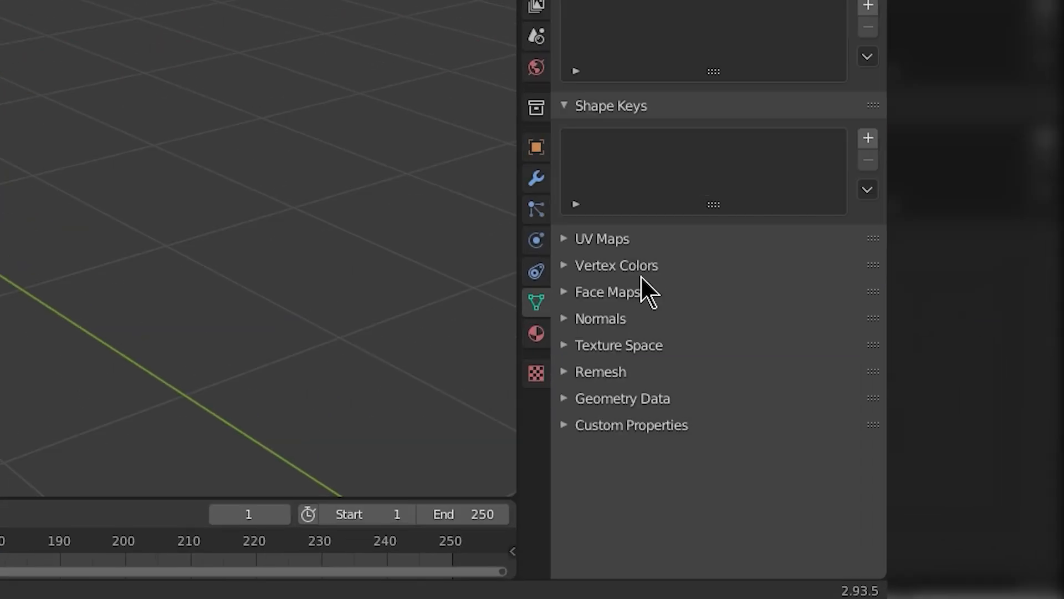
pyautogui.click(564, 319)
pyautogui.click(691, 351)
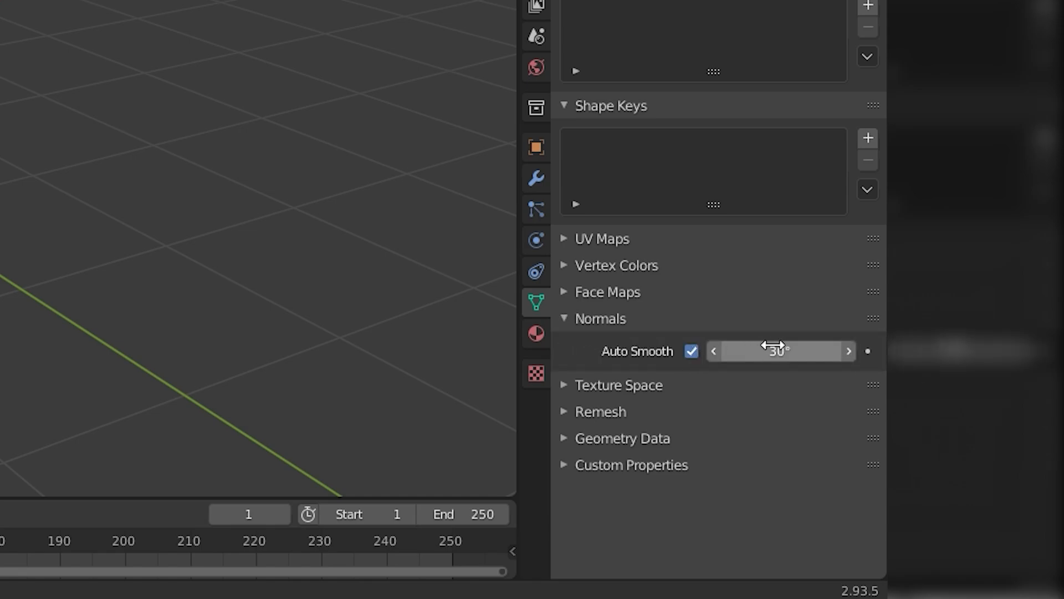
pyautogui.click(772, 346)
pyautogui.write('65')
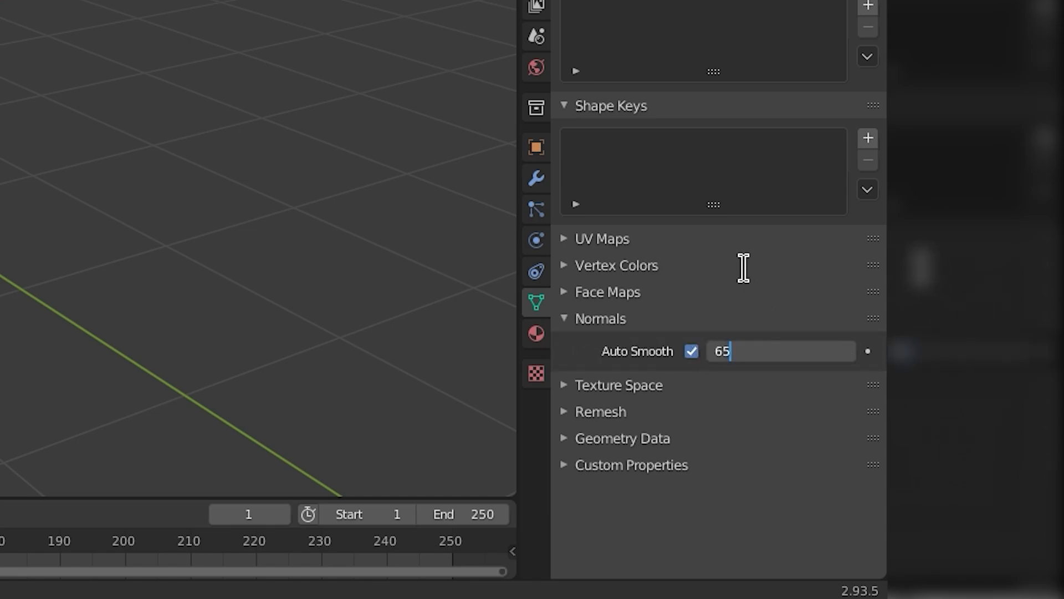
pyautogui.press('Return')
# - Add a new cube mesh and move it along the X axis until it stands clear of the smoothed mesh
pyautogui.hotkey('shift', '`')
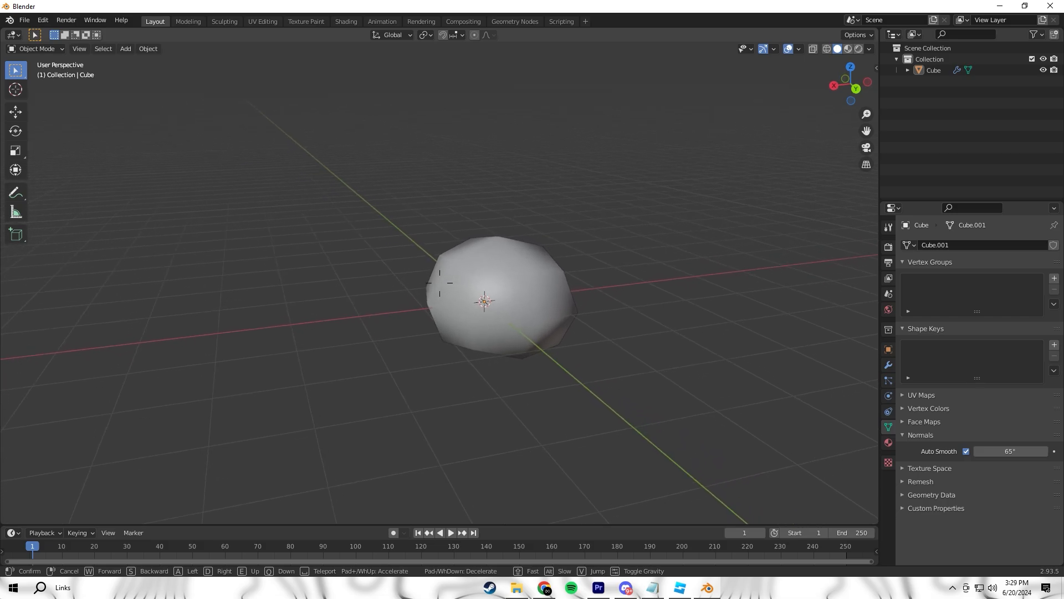
pyautogui.press('s')
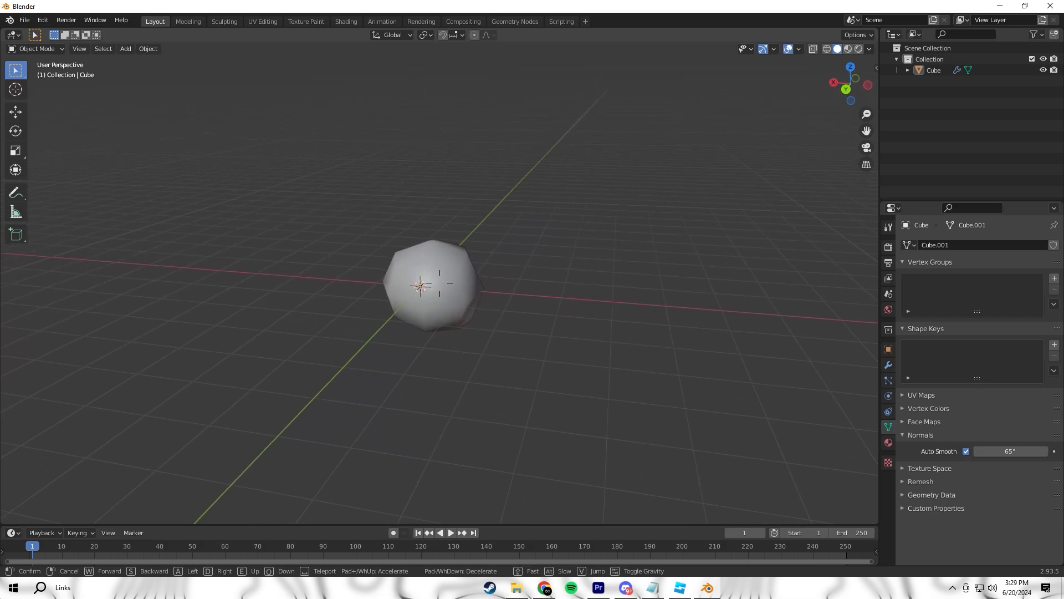
pyautogui.press('d')
pyautogui.press('w')
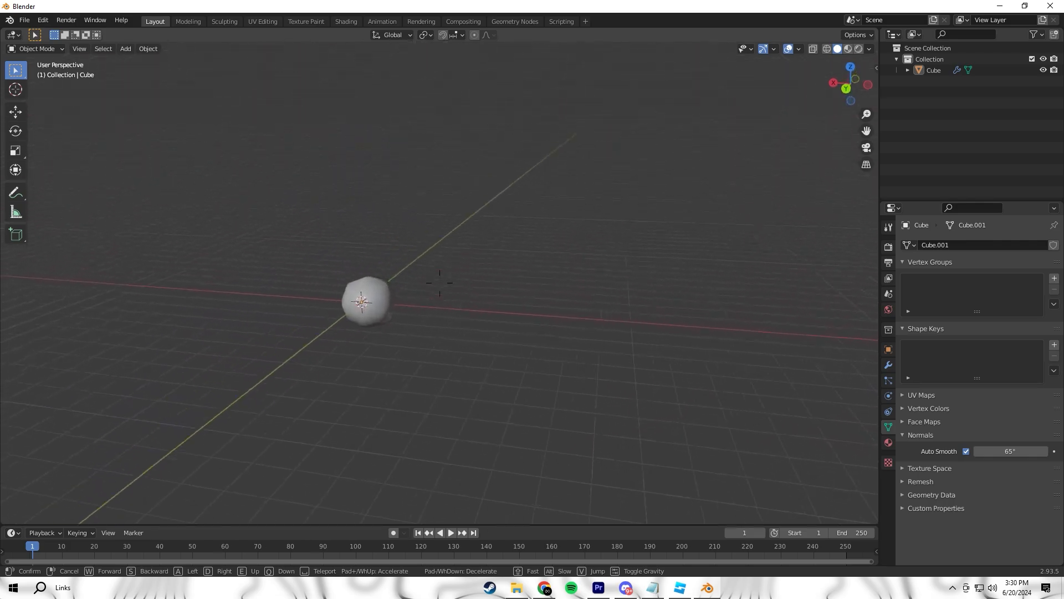
pyautogui.click(445, 134)
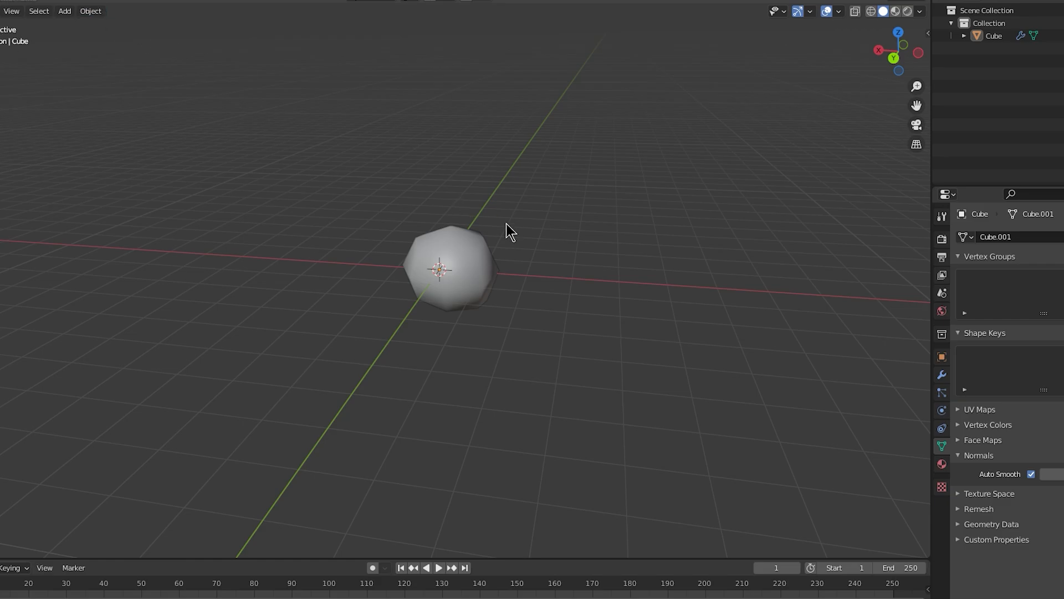
pyautogui.hotkey('shift', 'a')
pyautogui.moveTo(505, 237)
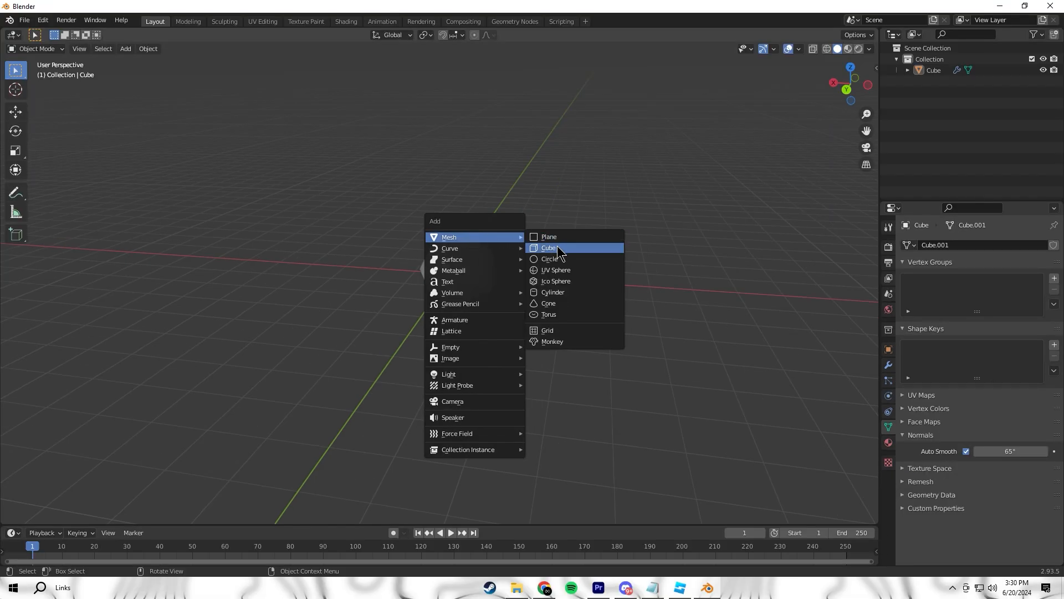
pyautogui.click(559, 251)
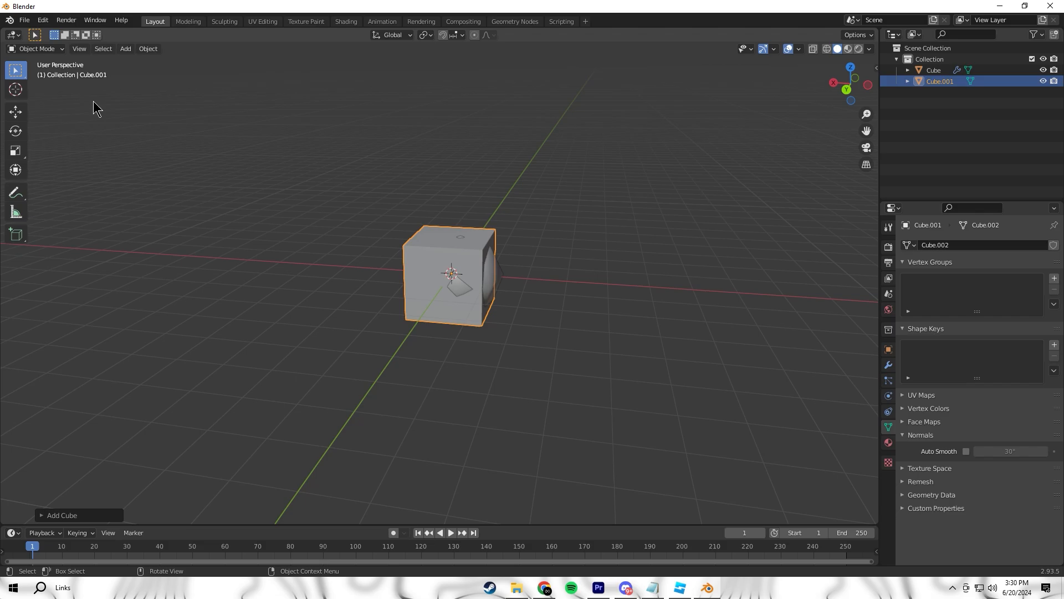
pyautogui.click(16, 112)
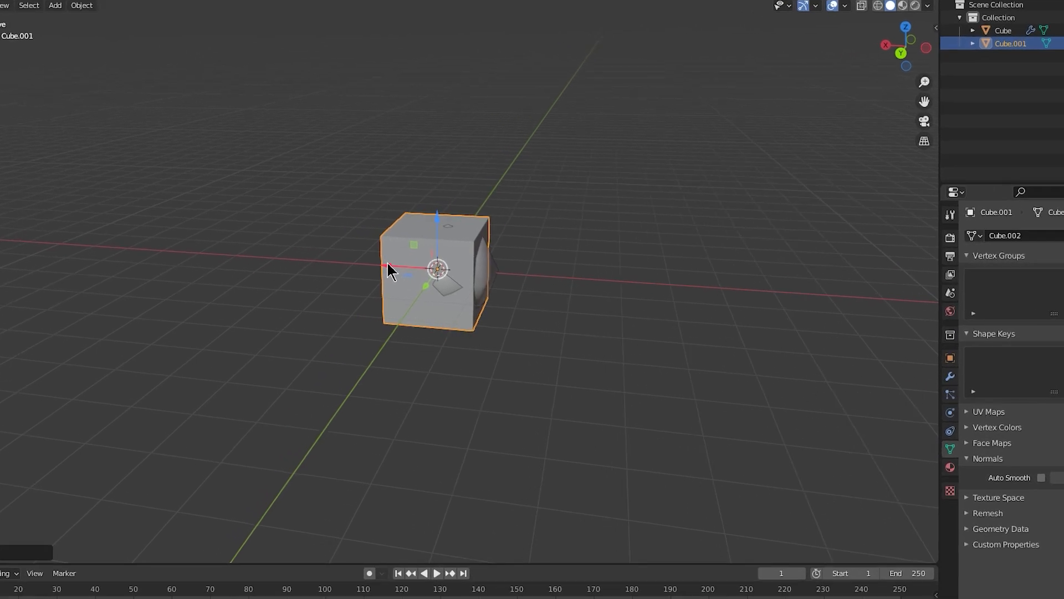
pyautogui.moveTo(387, 262); pyautogui.dragTo(600, 273)
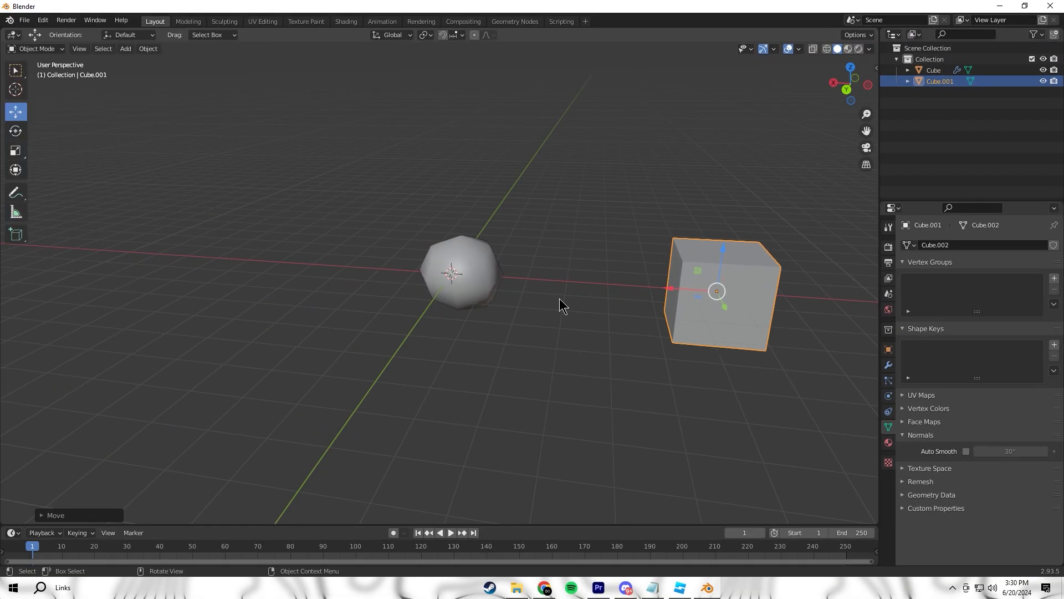
# - Stretch the new cube along the Z axis in Edit Mode to form a tall, narrow pillar
pyautogui.hotkey('shift', '`')
pyautogui.press('s')
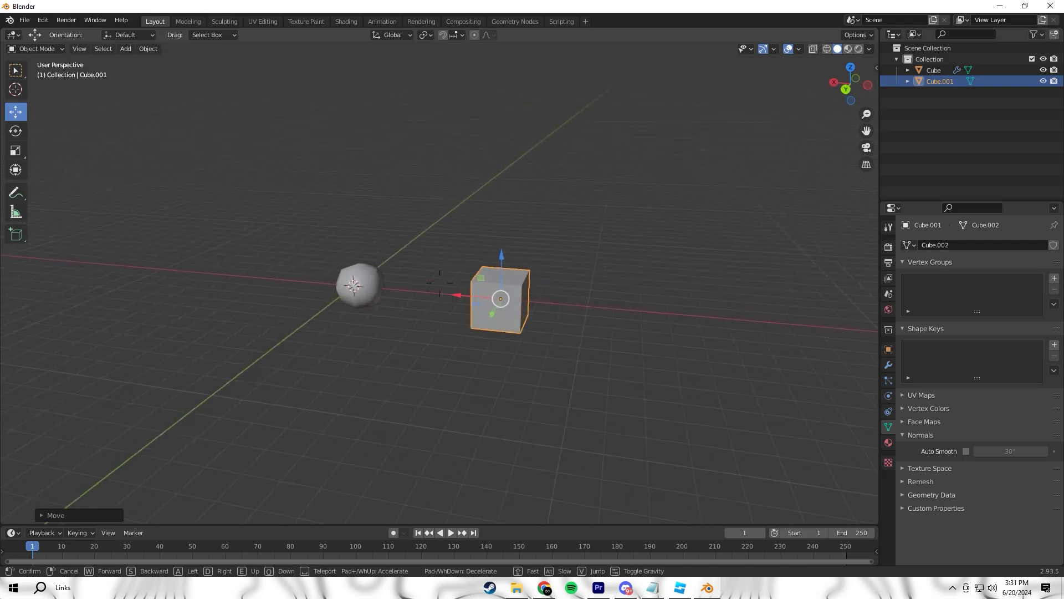
pyautogui.click(179, 234)
pyautogui.moveTo(413, 286); pyautogui.dragTo(578, 287, button='middle')
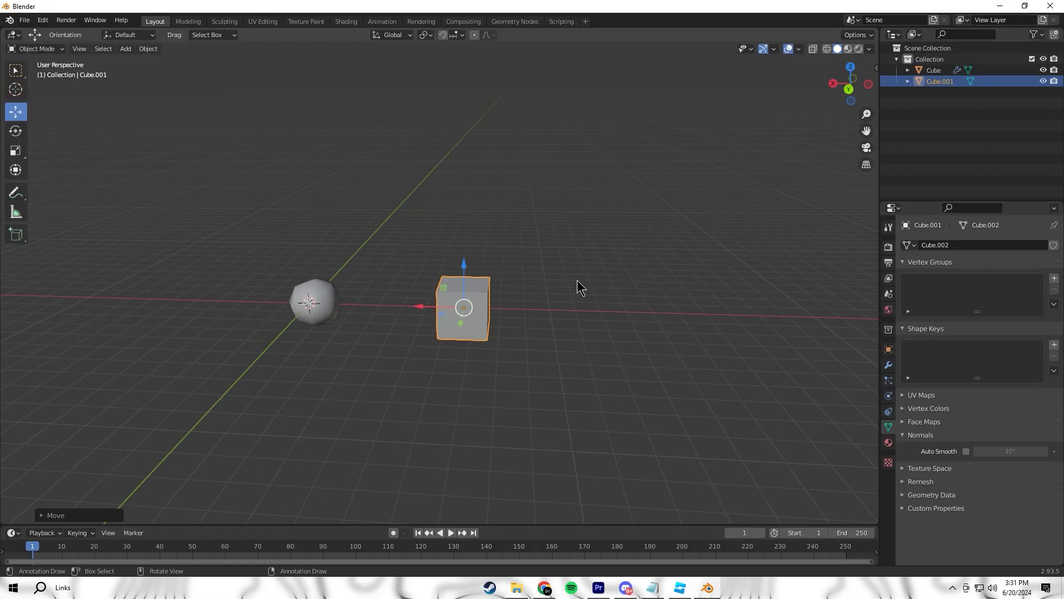
pyautogui.press('Tab')
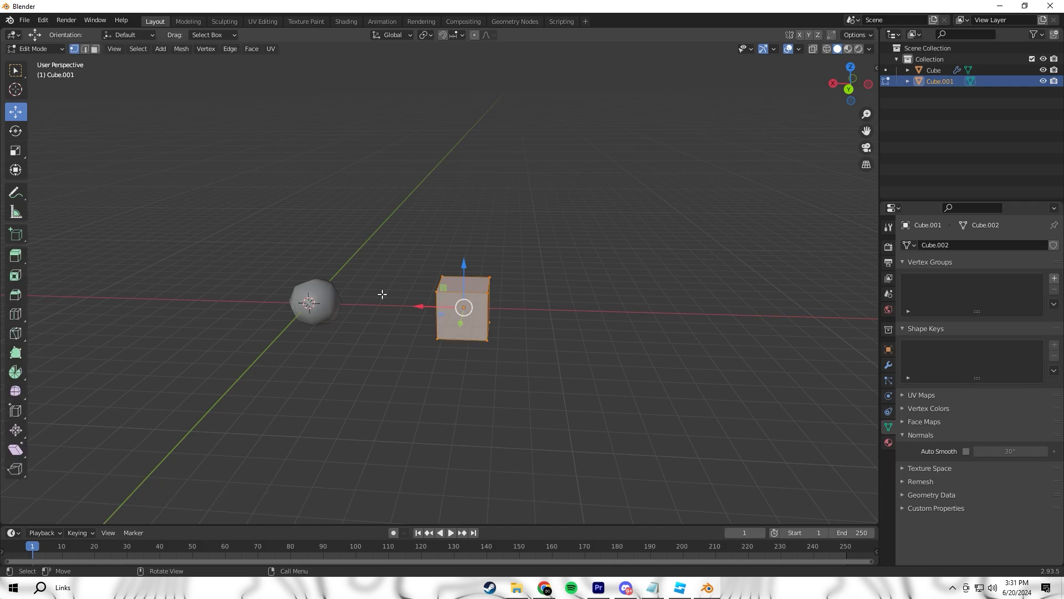
pyautogui.press('s')
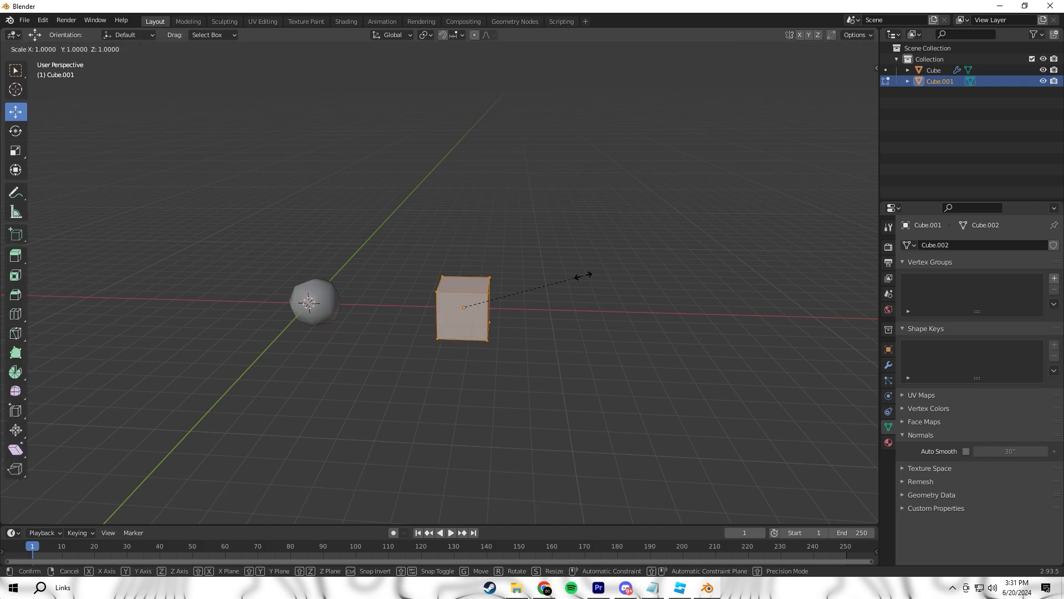
pyautogui.press('z')
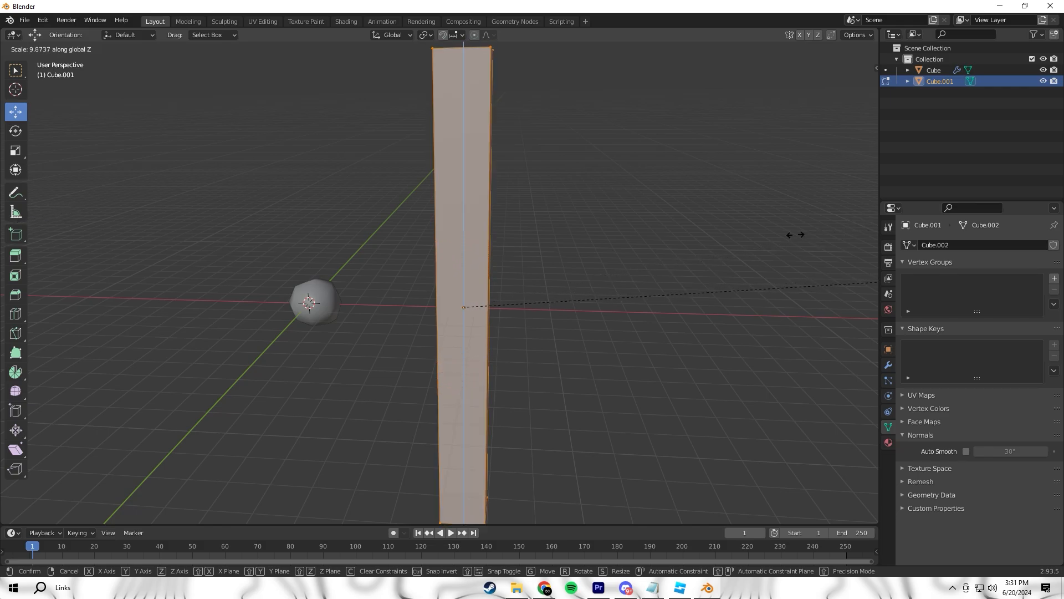
pyautogui.click(605, 257)
# - Scale the whole pillar up slightly in all directions and return to Object Mode
pyautogui.moveTo(583, 255); pyautogui.dragTo(439, 283, button='middle')
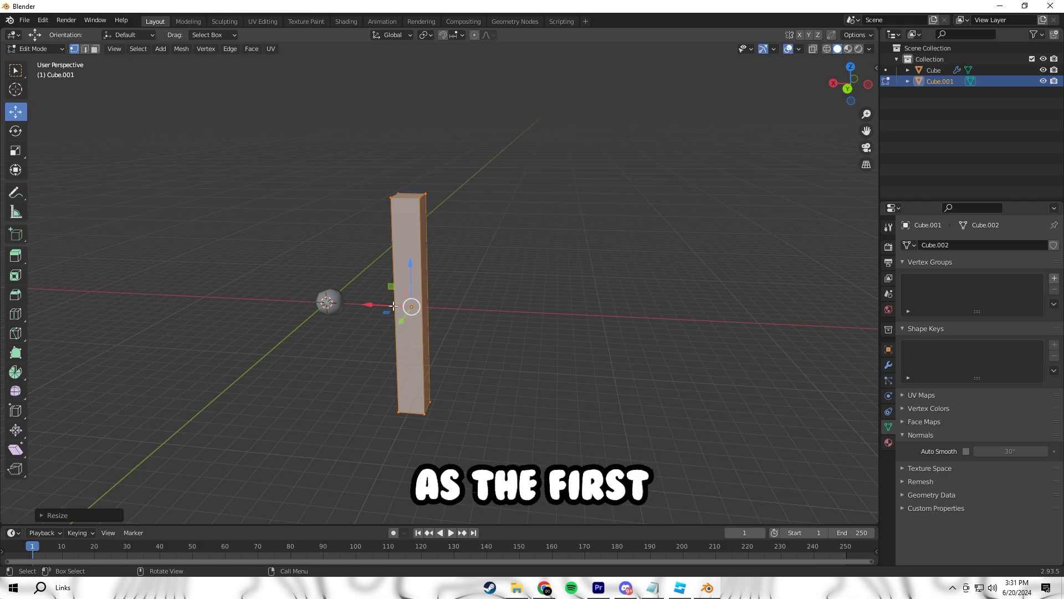
pyautogui.press('s')
pyautogui.click(623, 271)
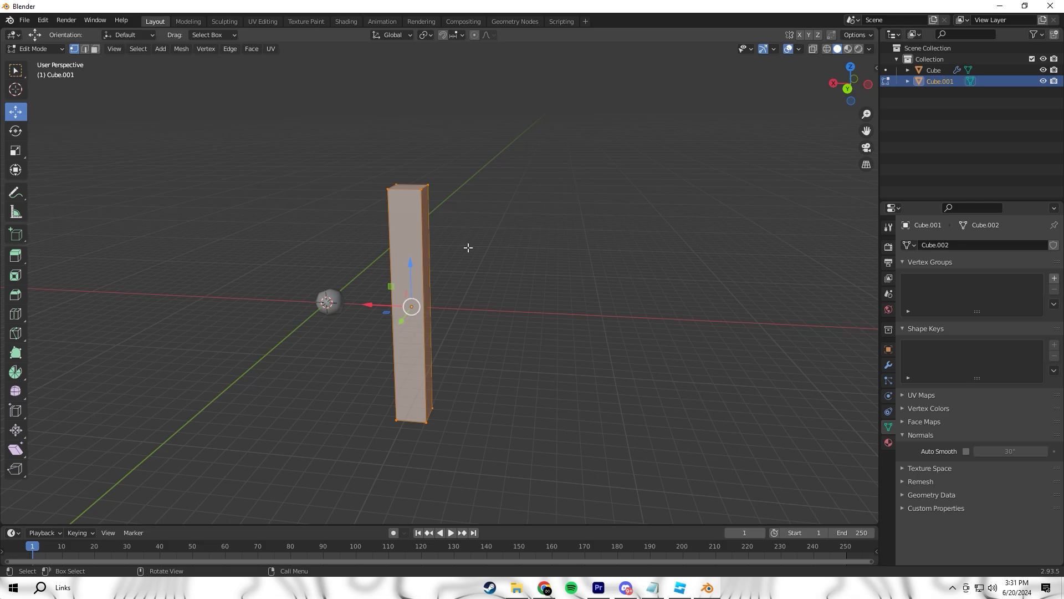
pyautogui.press('Tab')
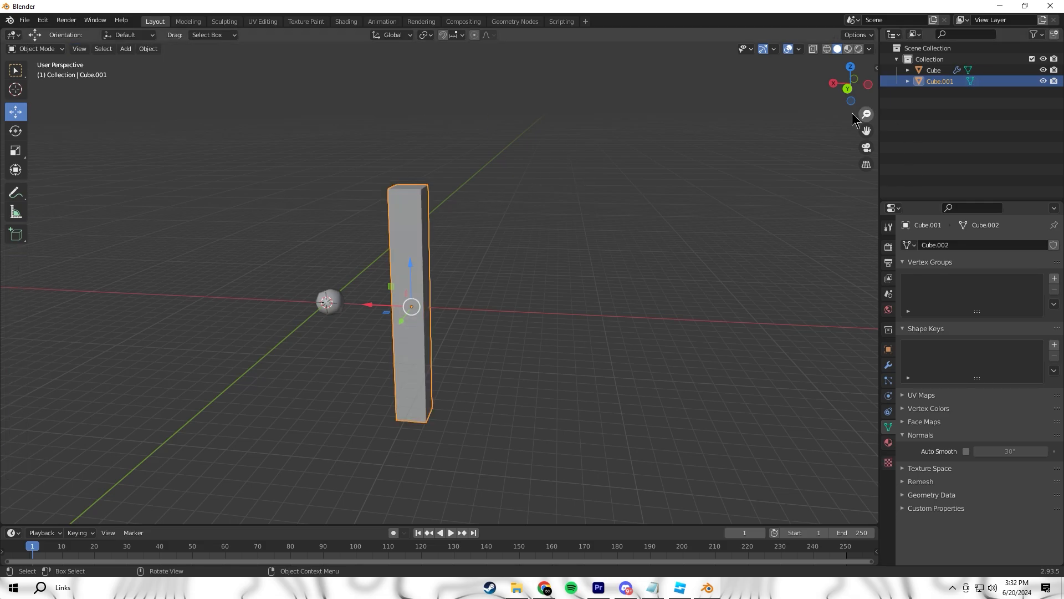
# - Copy and paste the pillar, placing the duplicate to its right with a wide gap between the two
pyautogui.rightClick(923, 83)
pyautogui.click(871, 88)
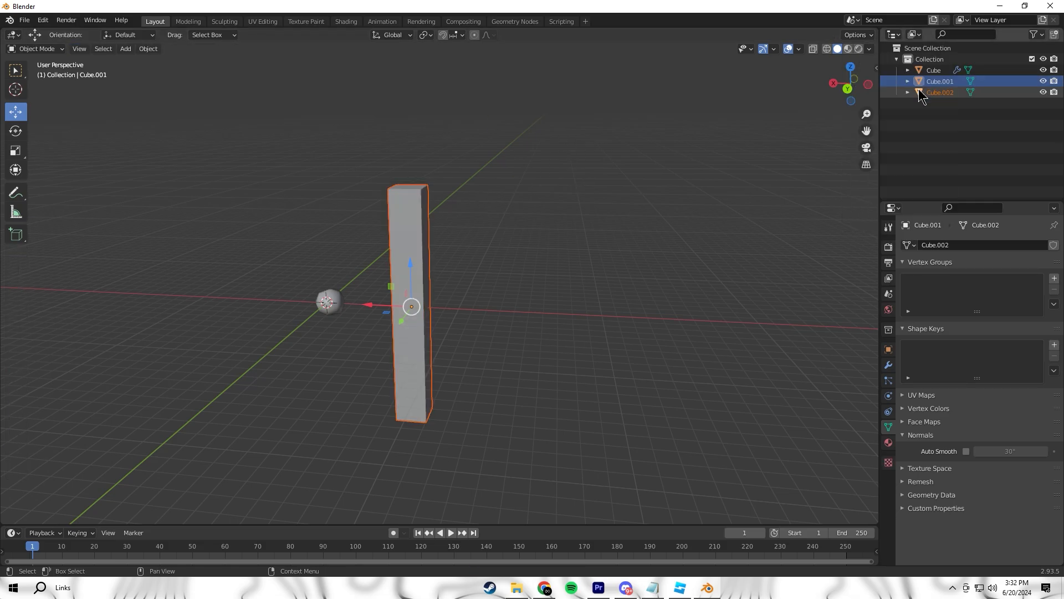
pyautogui.press('g')
pyautogui.click(691, 180)
pyautogui.click(345, 232)
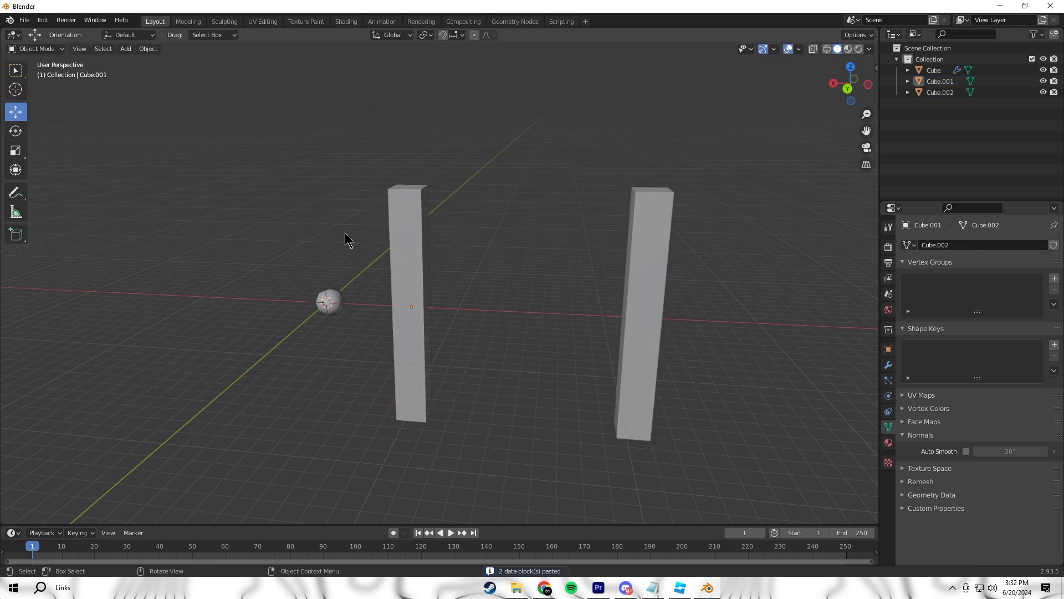
# - Add a cube mesh and move it along the X axis to the middle of the gap between the pillars
pyautogui.hotkey('shift', 'a')
pyautogui.moveTo(421, 277)
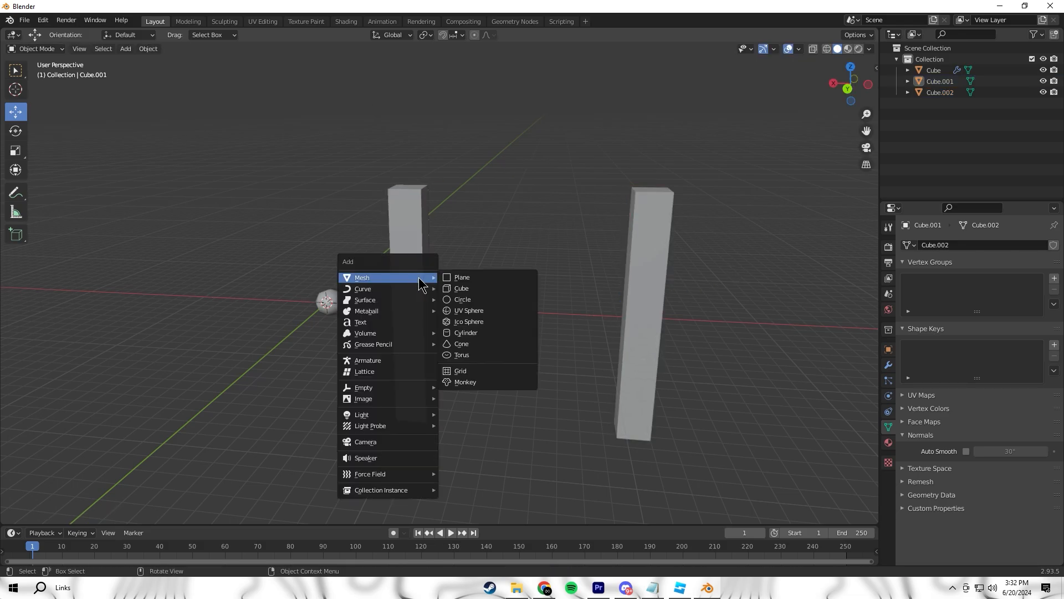
pyautogui.click(466, 289)
pyautogui.press('g')
pyautogui.press('x')
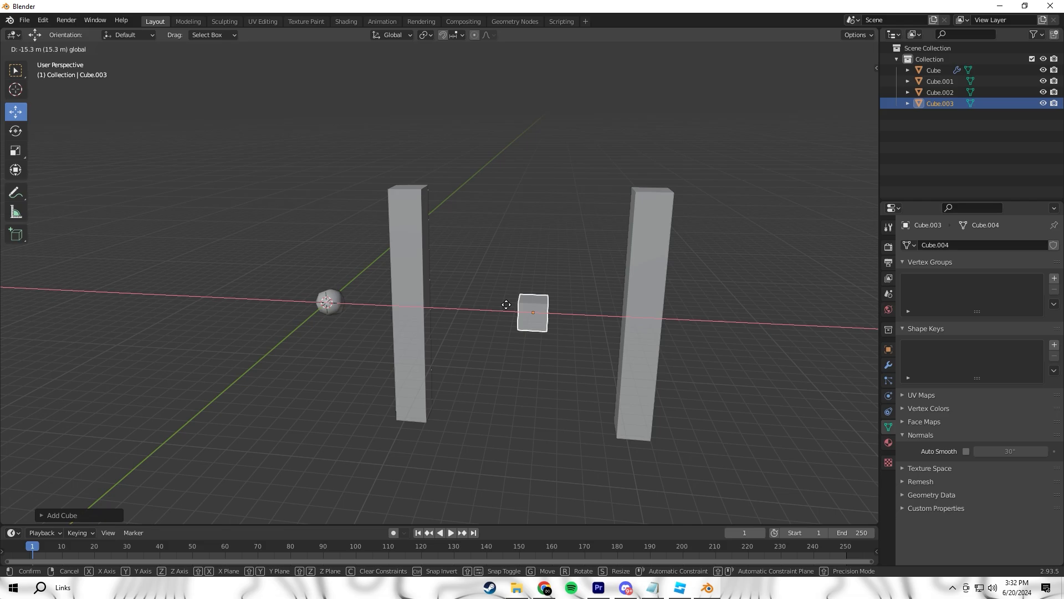
pyautogui.click(649, 269)
# - Scale the middle cube along Z to just under pillar height and along X until it spans both pillars
pyautogui.press('s')
pyautogui.press('z')
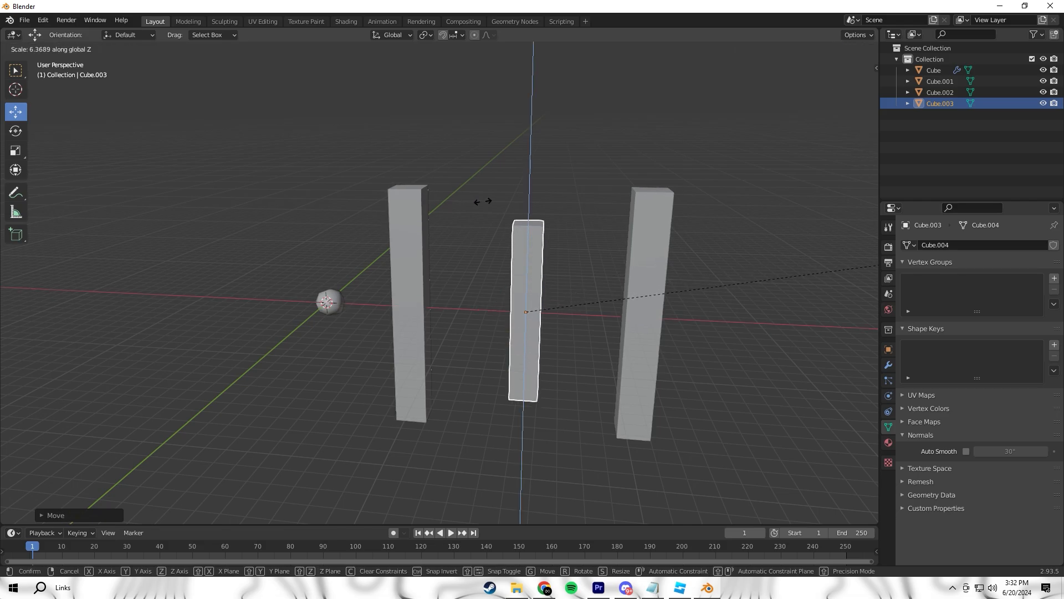
pyautogui.click(499, 196)
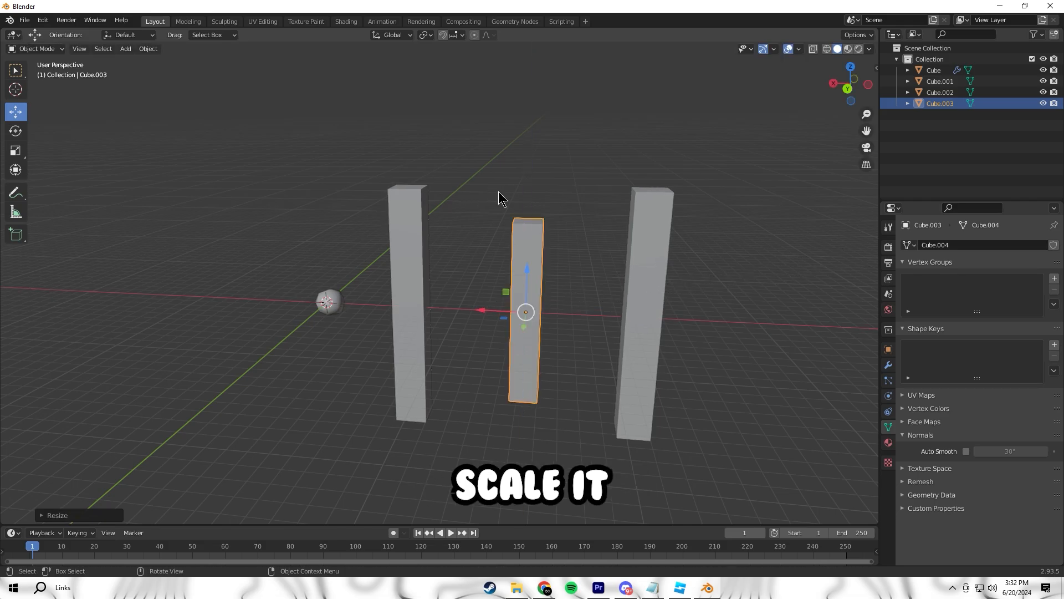
pyautogui.press('s')
pyautogui.press('x')
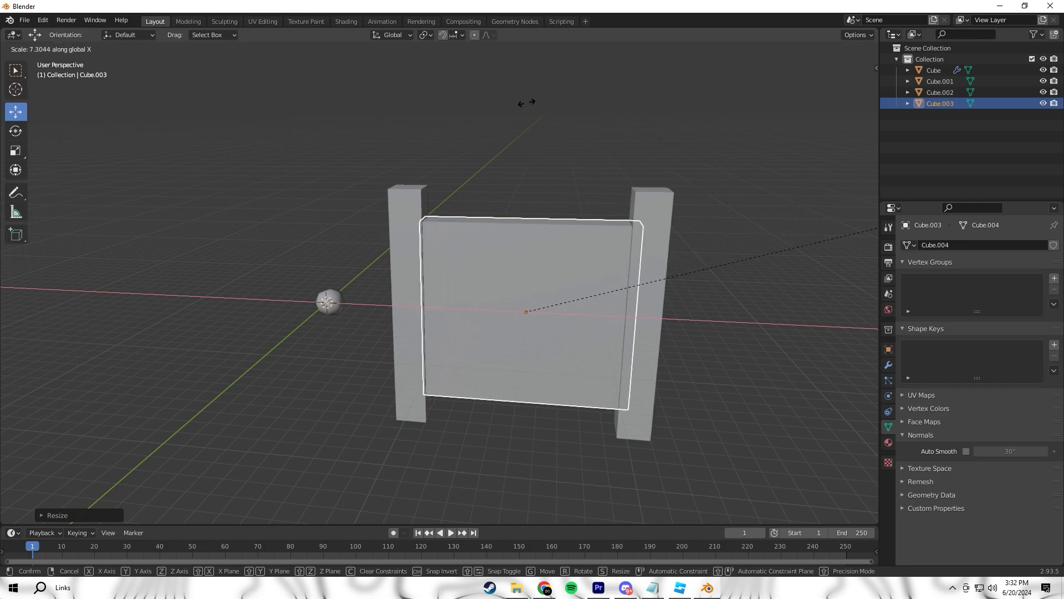
pyautogui.click(546, 100)
# - Thin the wall panel along the Y axis and raise it slightly along Z between the pillars
pyautogui.hotkey('shift', '`')
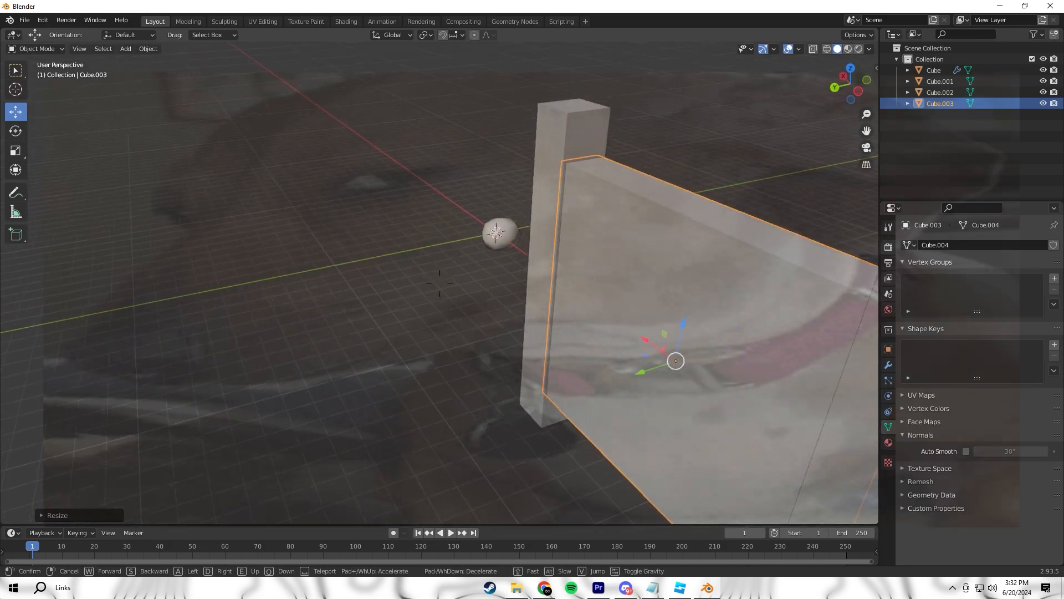
pyautogui.press('s')
pyautogui.click(440, 283)
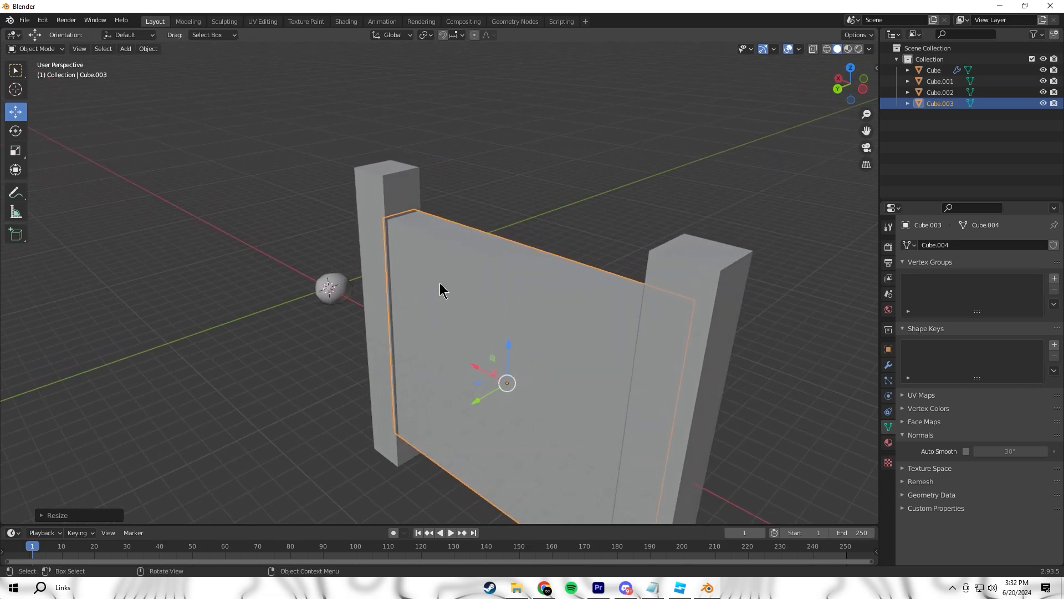
pyautogui.press('s')
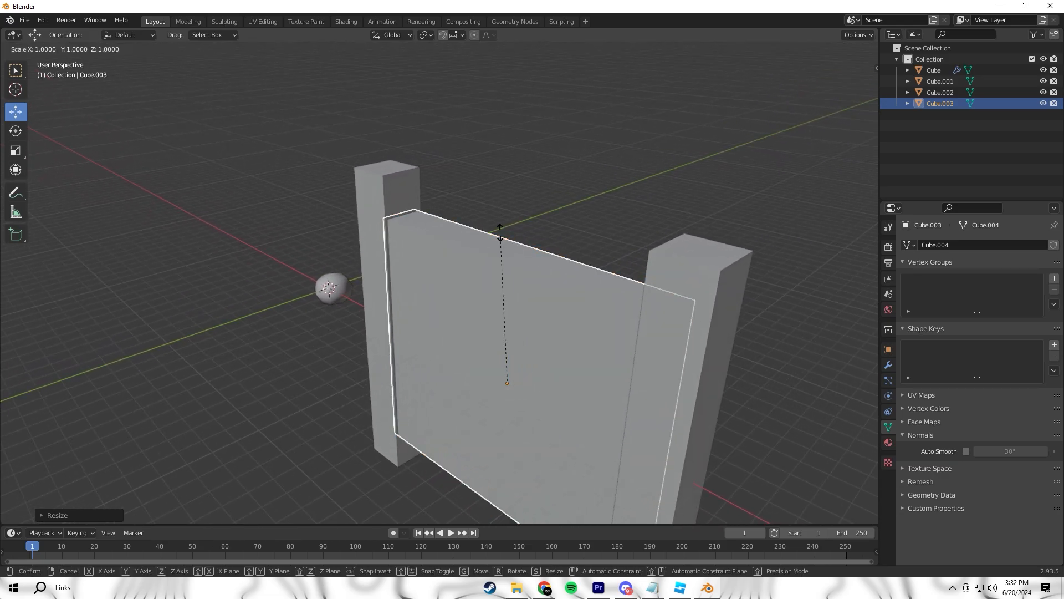
pyautogui.press('y')
pyautogui.click(515, 255)
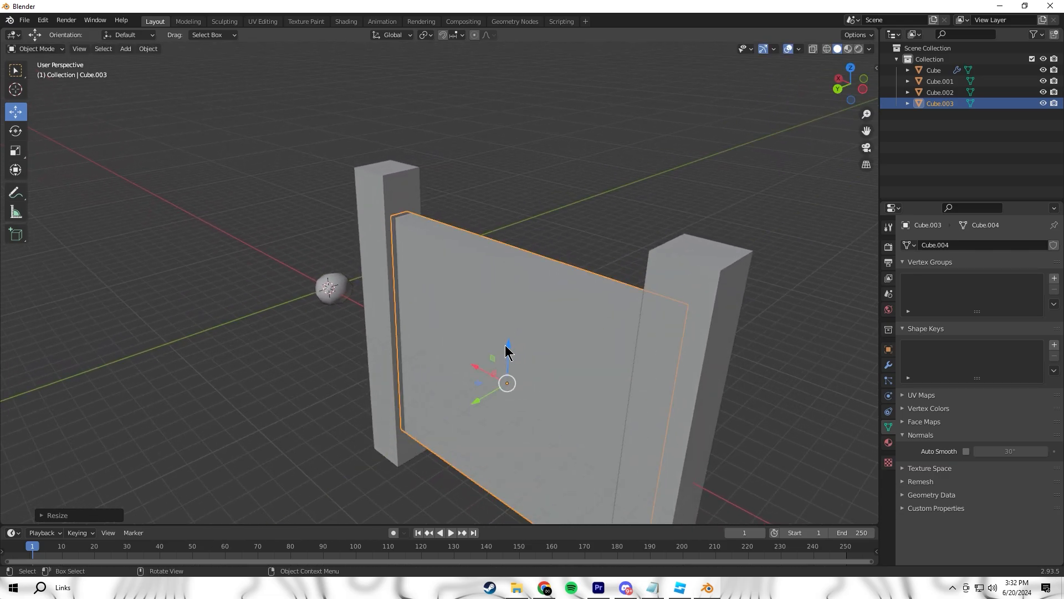
pyautogui.moveTo(506, 349); pyautogui.dragTo(507, 325)
# - Extrude the top face of the right pillar upward by 1.25 m in Edit Mode
pyautogui.hotkey('shift', '`')
pyautogui.press('s')
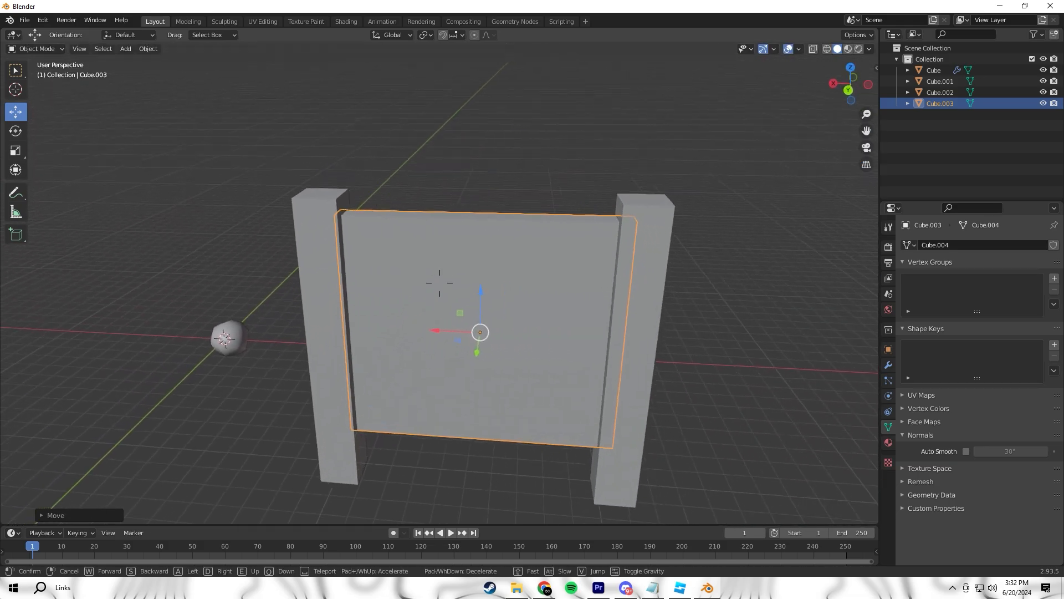
pyautogui.press('s')
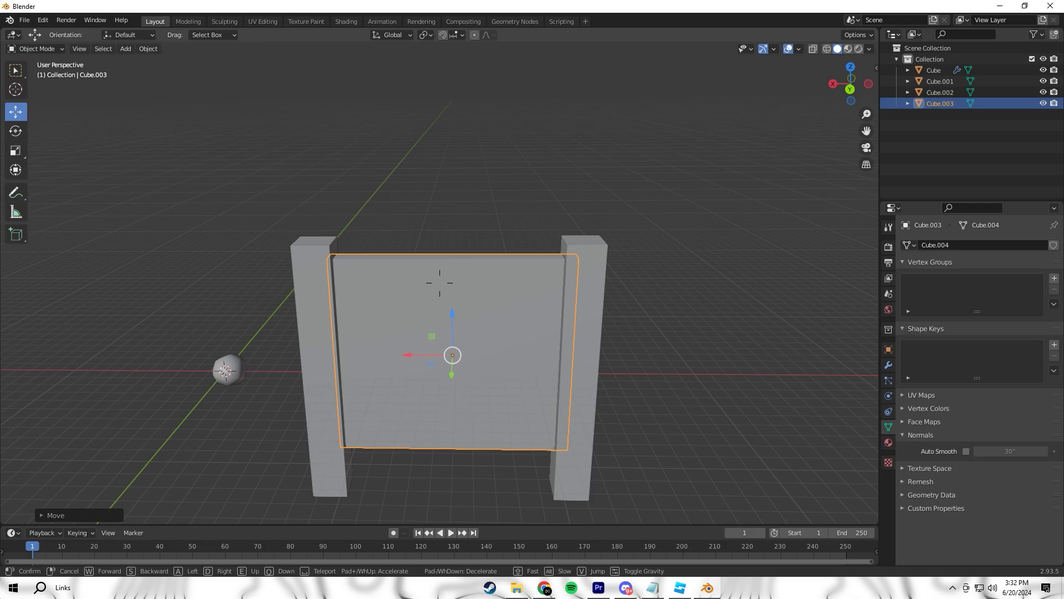
pyautogui.click(489, 394)
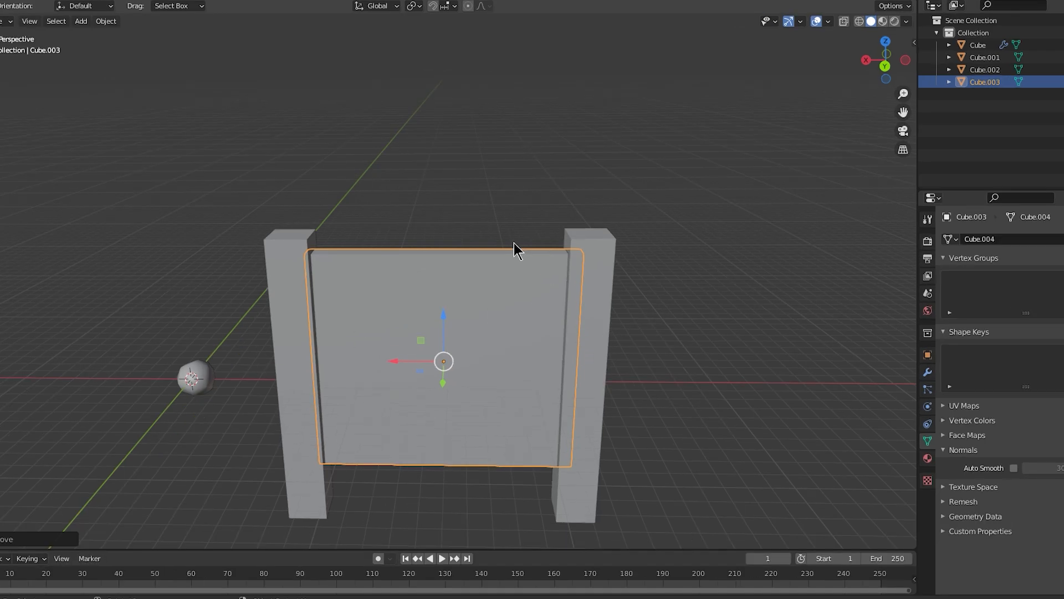
pyautogui.click(604, 263)
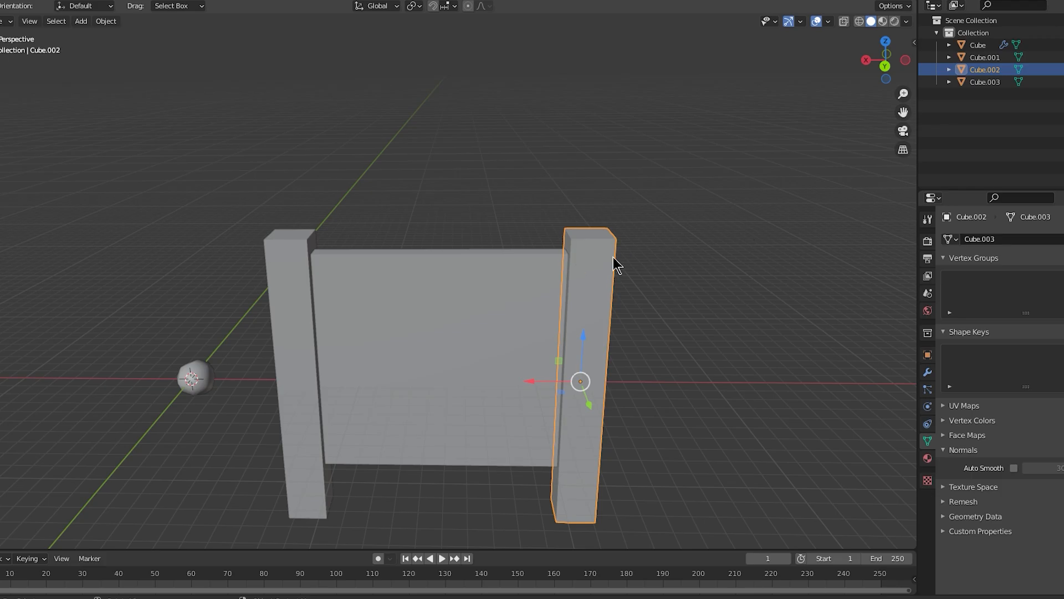
pyautogui.press('Tab')
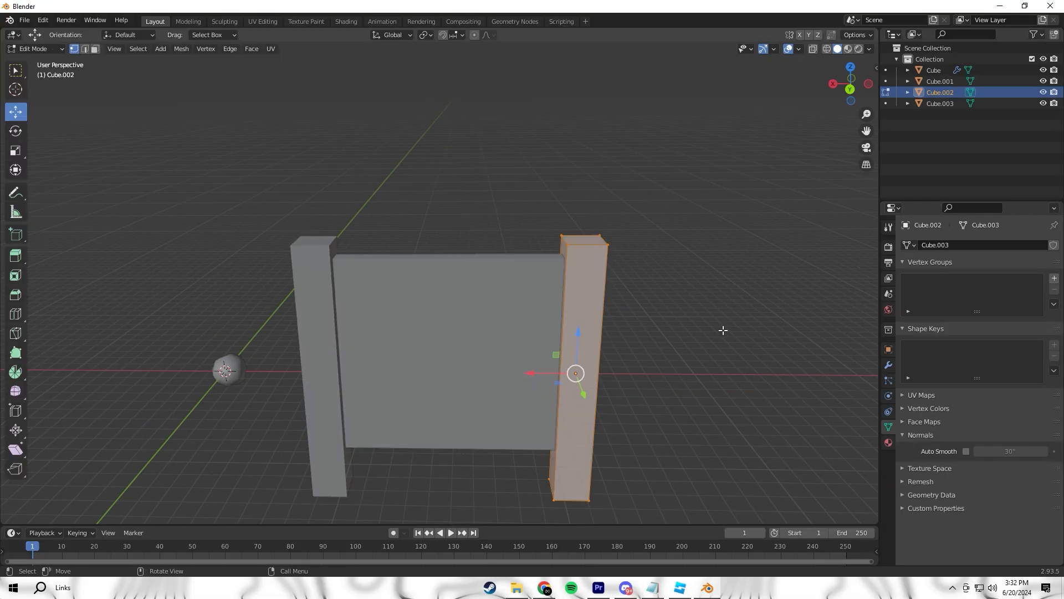
pyautogui.press('3')
pyautogui.click(584, 240)
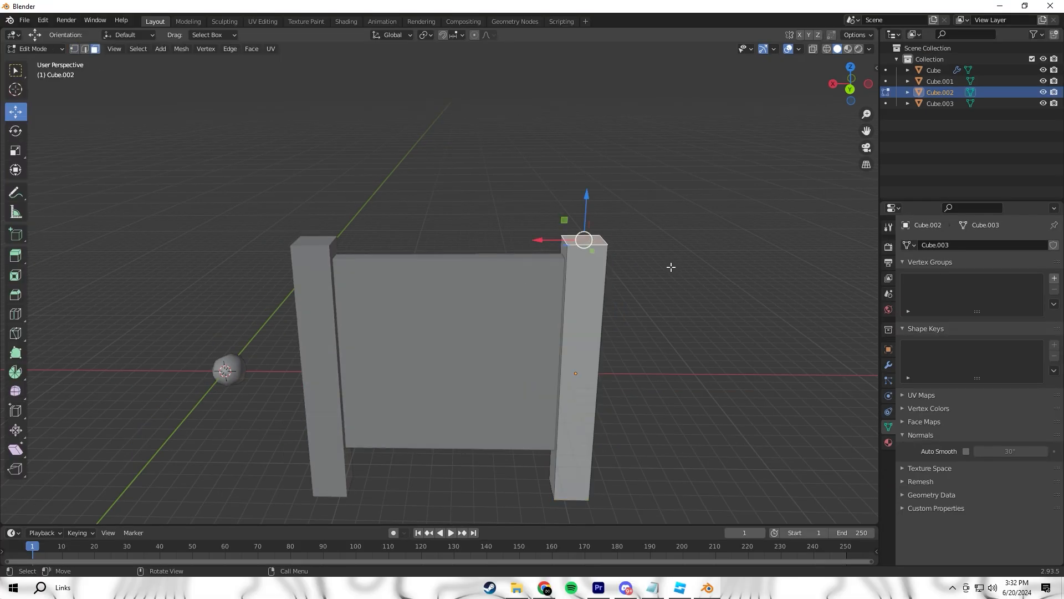
pyautogui.press('e')
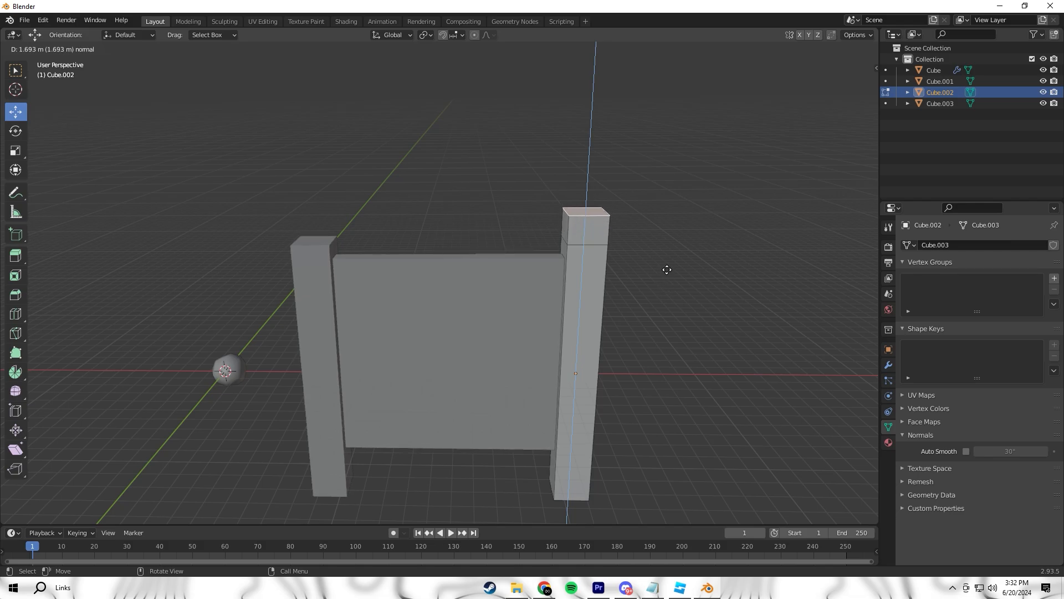
pyautogui.write('1.25')
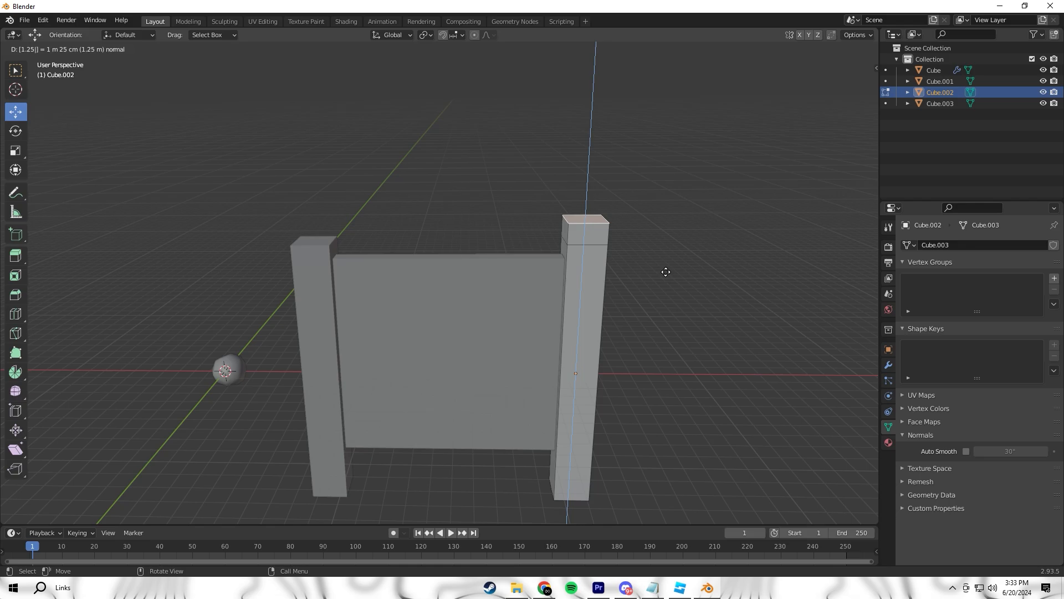
pyautogui.press('Return')
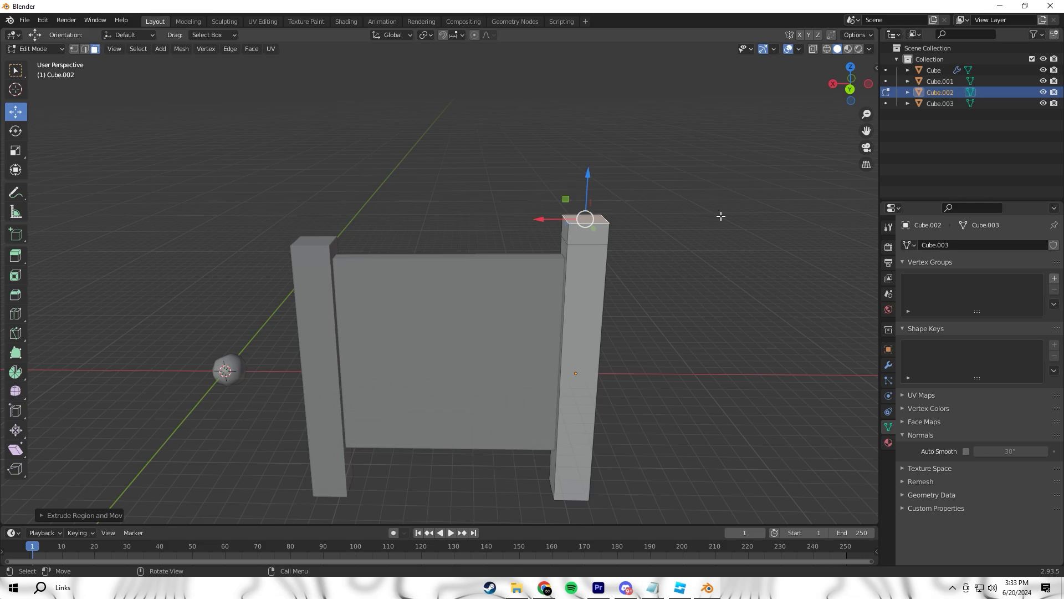
# - Shrink the extruded top face into a tapered cap, lower it slightly along Z, and return to Object Mode
pyautogui.press('s')
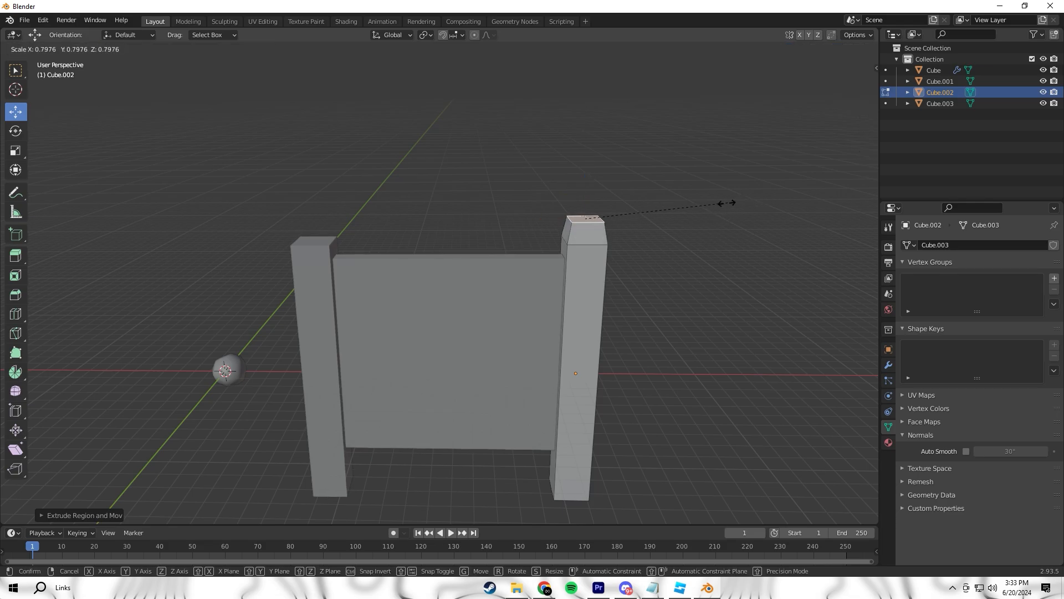
pyautogui.click(657, 204)
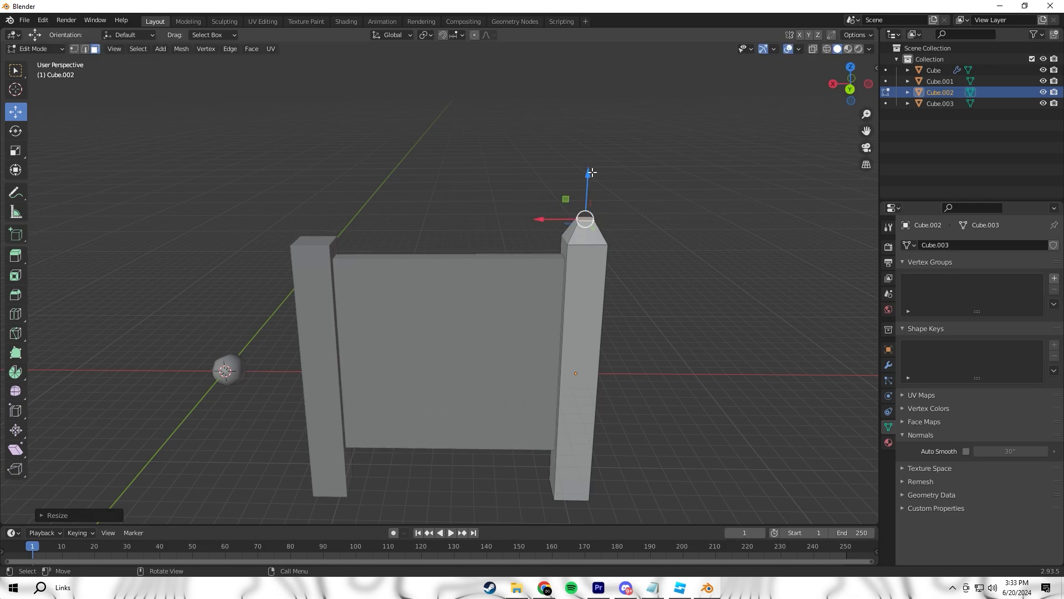
pyautogui.moveTo(592, 172); pyautogui.dragTo(587, 182)
pyautogui.press('Tab')
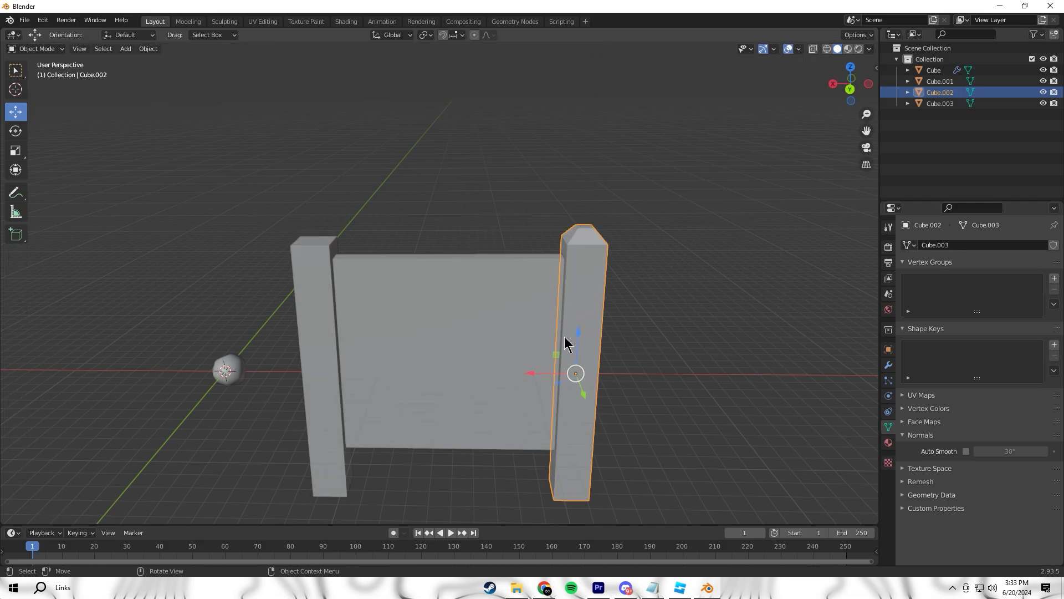
# - Add a single horizontal loop cut around the middle of the right pillar in Edit Mode
pyautogui.hotkey('shift', '`')
pyautogui.press('w')
pyautogui.click(440, 283)
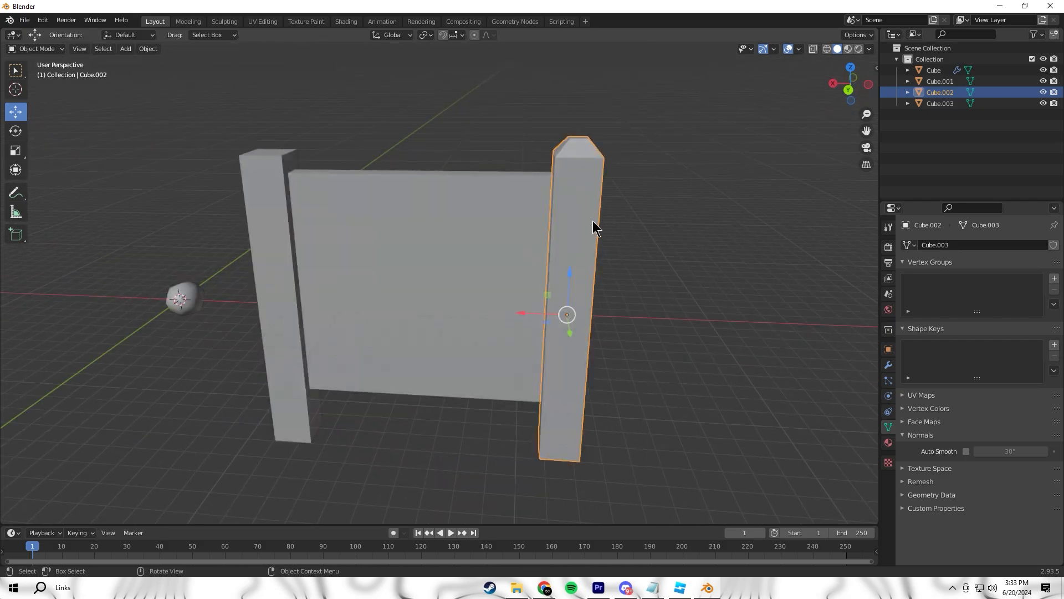
pyautogui.press('Tab')
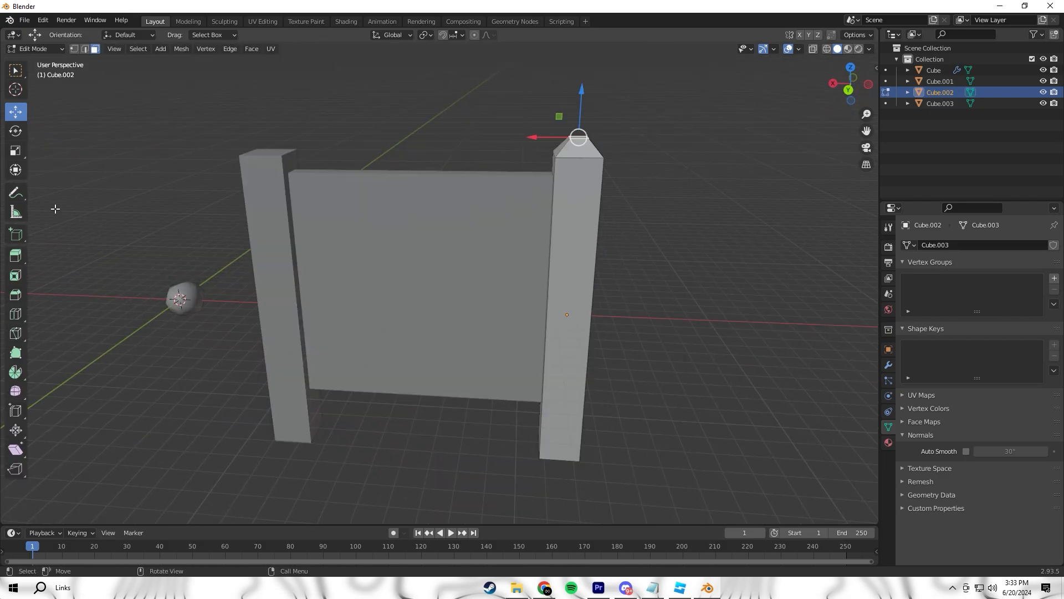
pyautogui.click(17, 314)
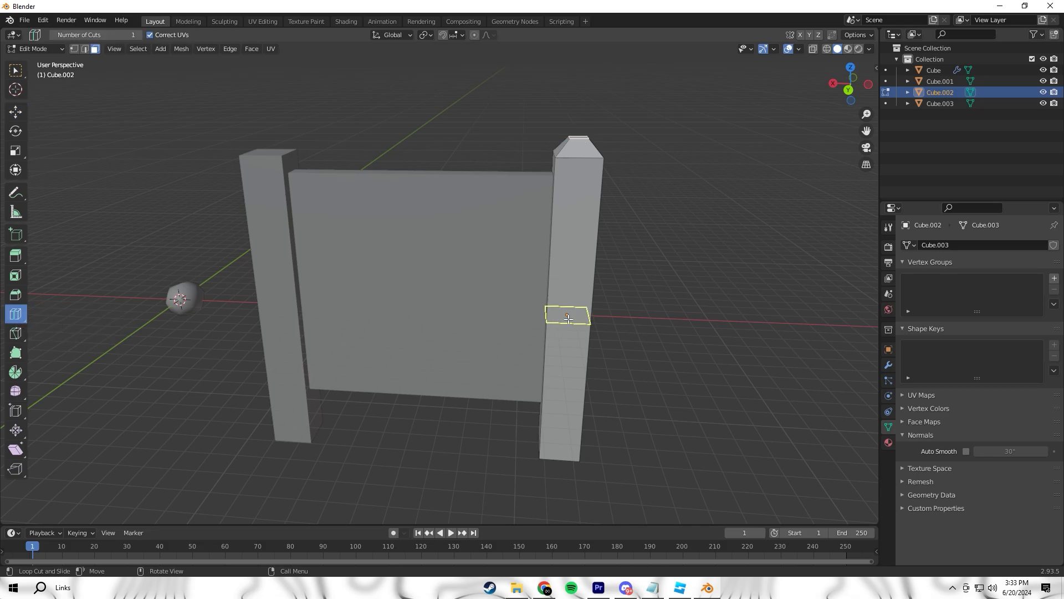
pyautogui.click(568, 316)
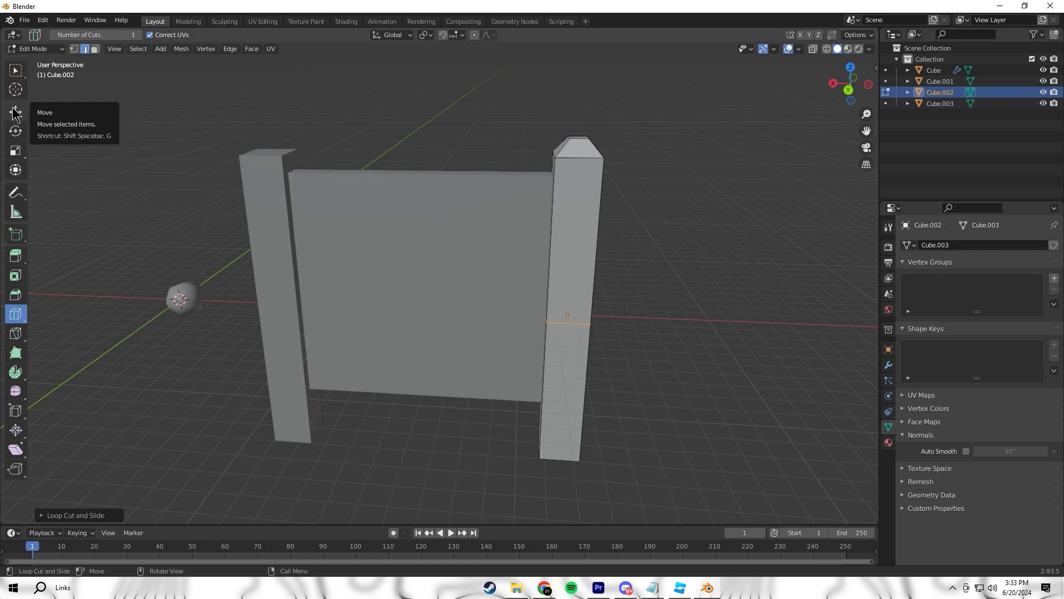
# - Scale the new edge loop on the right pillar up slightly so the pillar widens around its middle
pyautogui.click(15, 113)
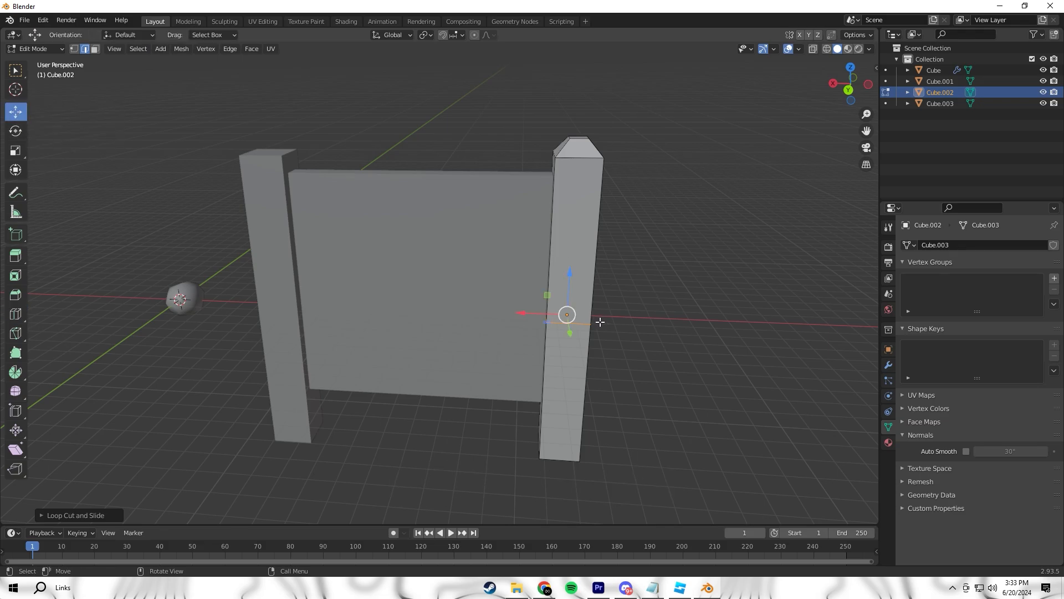
pyautogui.hotkey('shift', '`')
pyautogui.press('w')
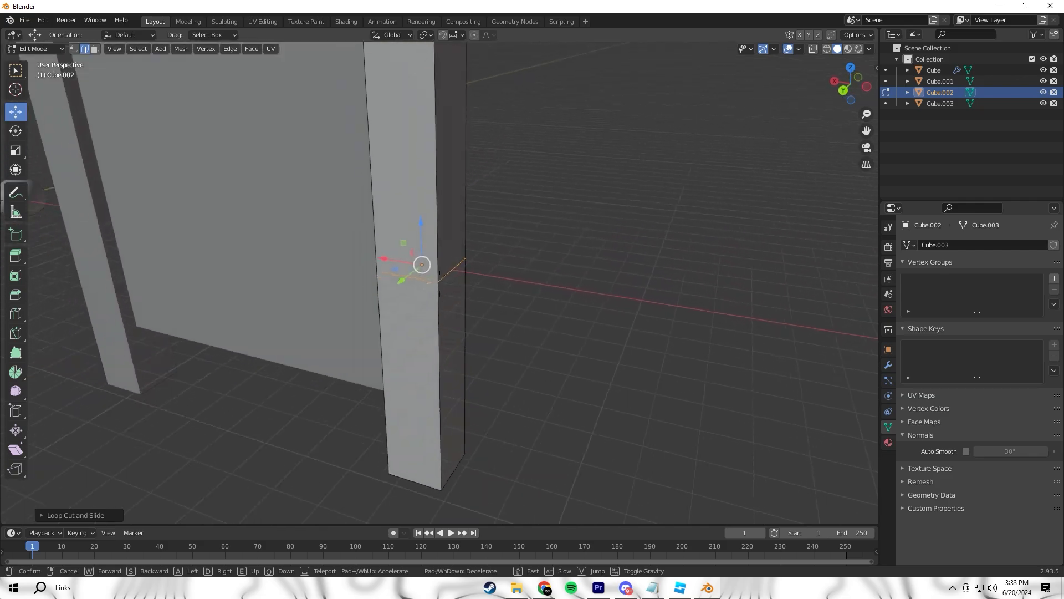
pyautogui.press('d')
pyautogui.press('a')
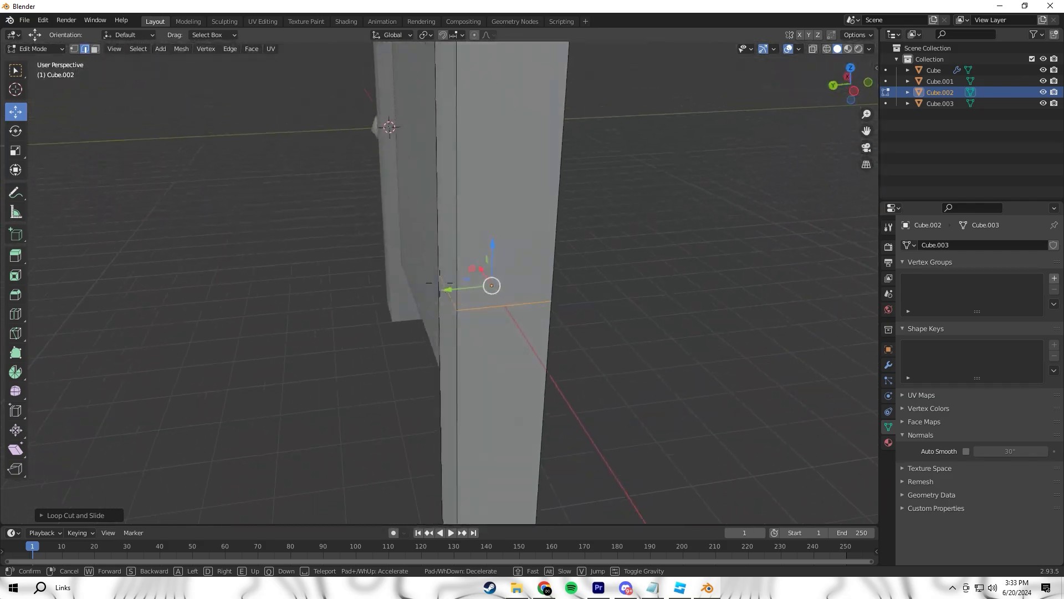
pyautogui.press('s')
pyautogui.click(664, 260)
pyautogui.press('s')
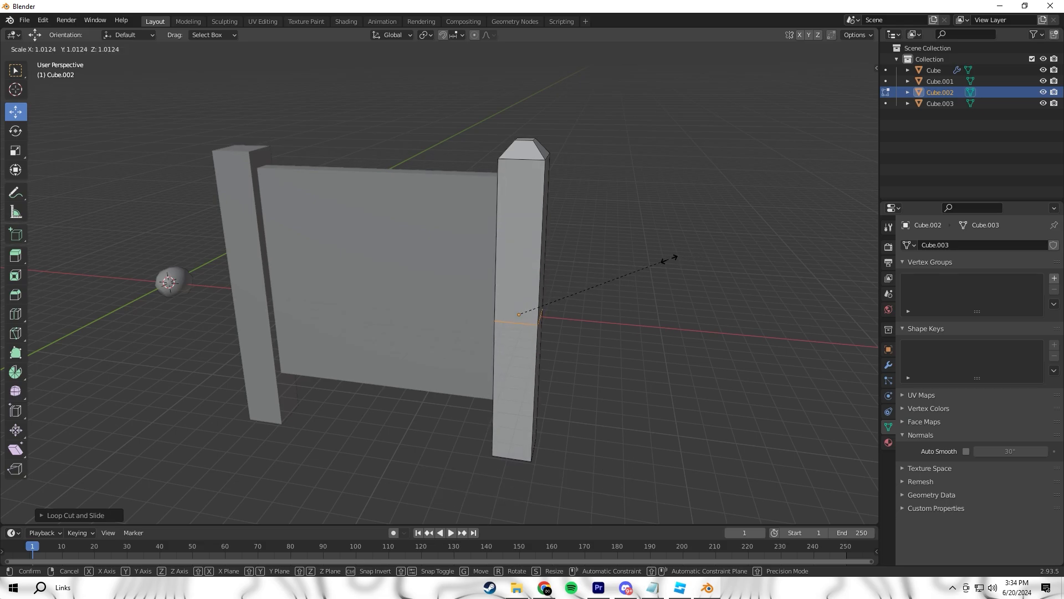
pyautogui.click(681, 260)
pyautogui.hotkey('shift', '`')
pyautogui.press('a')
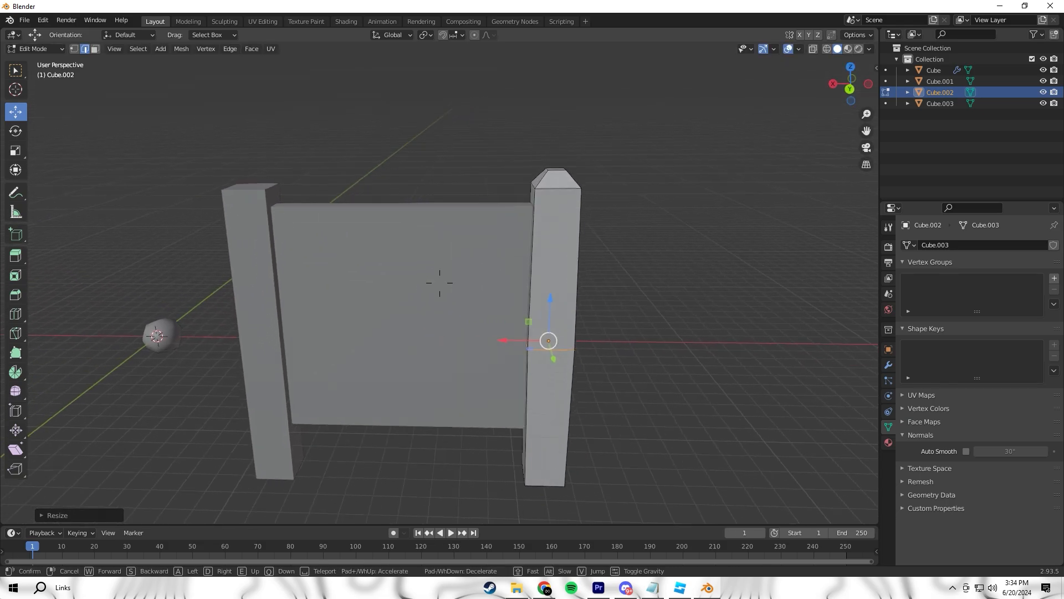
pyautogui.press('d')
pyautogui.click(473, 134)
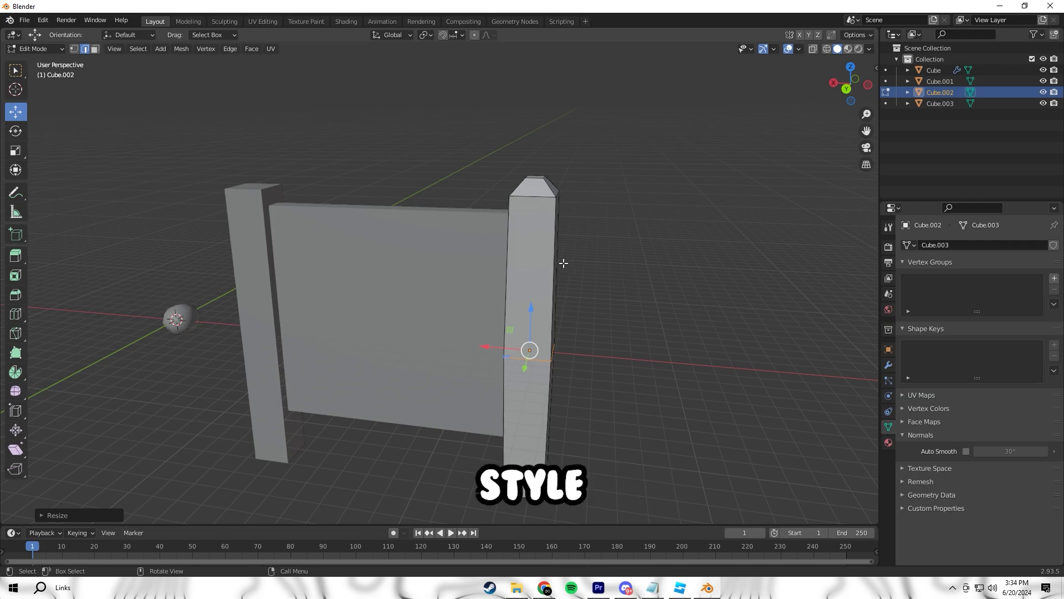
# - Bevel all edges of the right pillar with one segment and return to Object Mode
pyautogui.press('a')
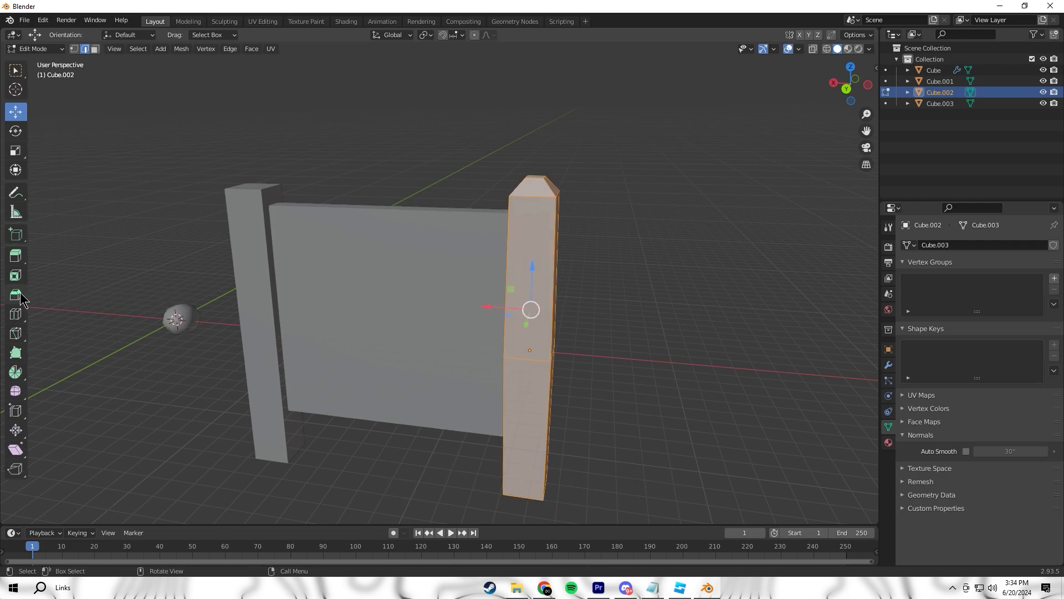
pyautogui.click(15, 295)
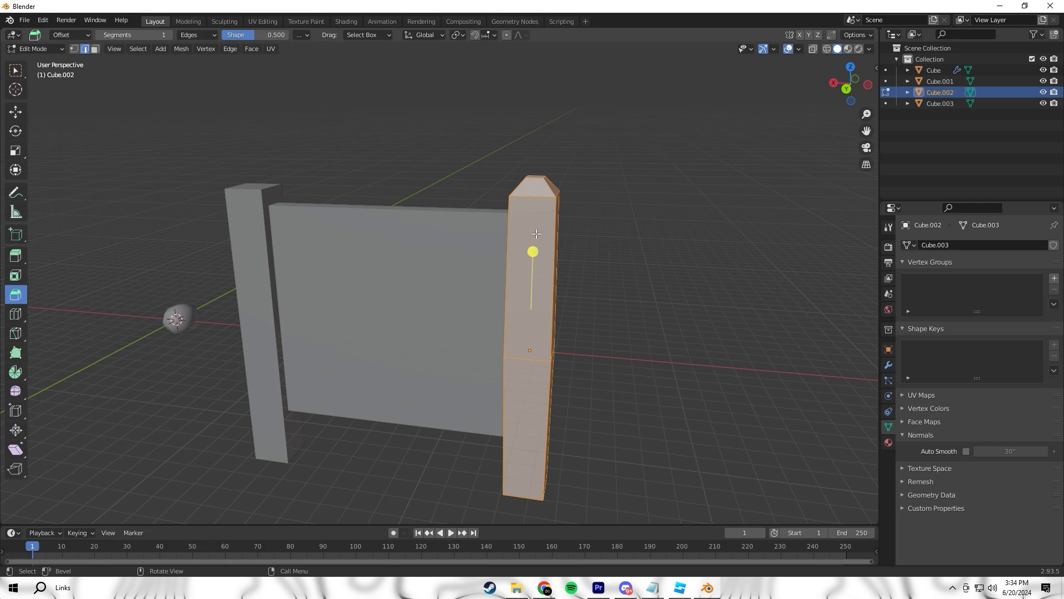
pyautogui.moveTo(534, 251); pyautogui.dragTo(561, 273)
pyautogui.hotkey('ctrl', 'Tab')
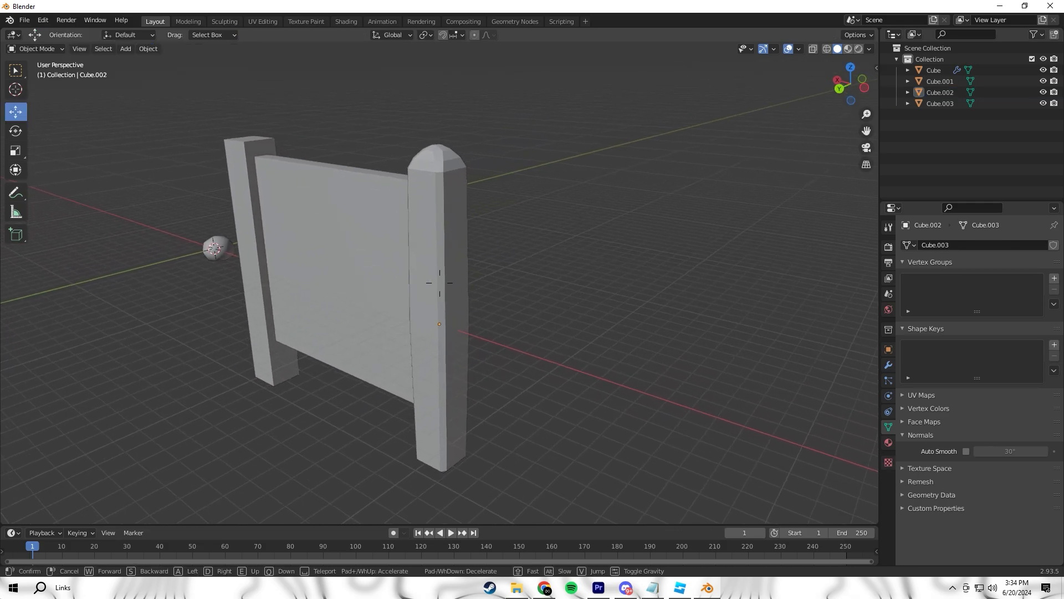
# - Delete the plain left pillar and put a duplicate of the bevelled right pillar in its place
pyautogui.click(212, 275)
pyautogui.click(292, 231)
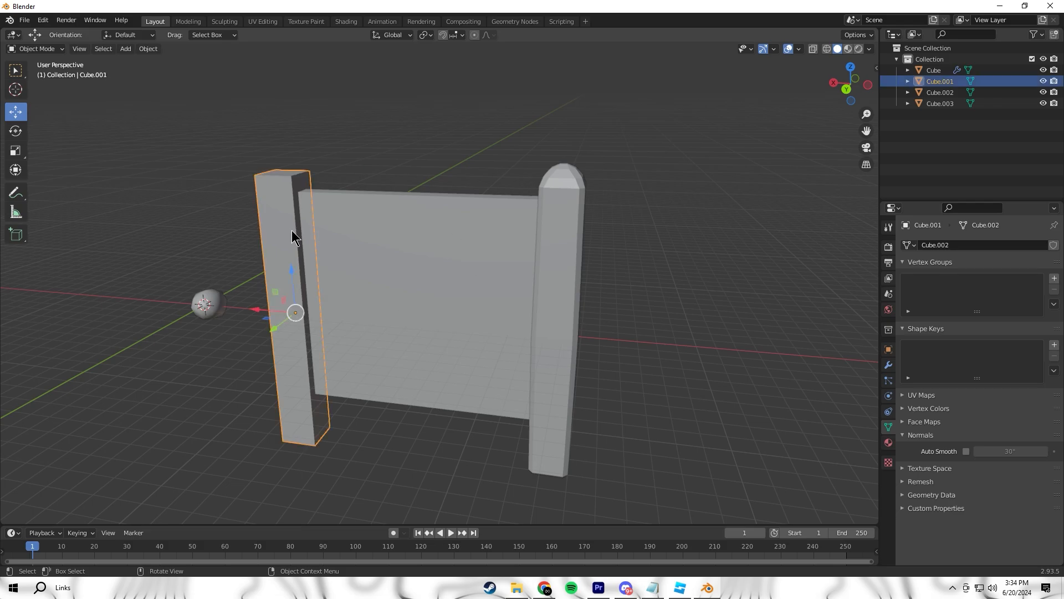
pyautogui.press('x')
pyautogui.click(310, 233)
pyautogui.click(566, 261)
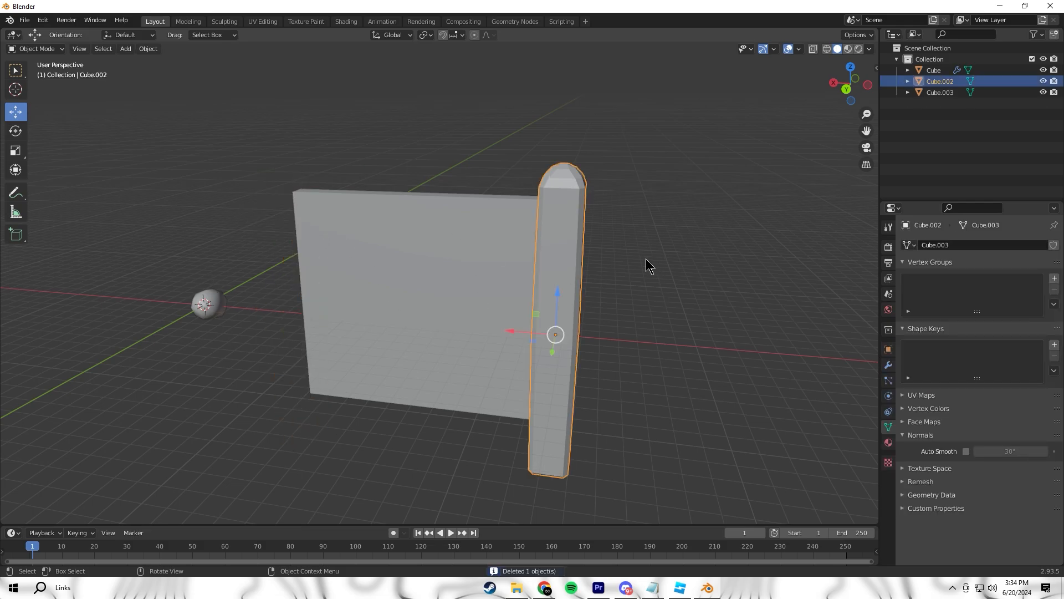
pyautogui.hotkey('shift', 'd')
pyautogui.click(288, 308)
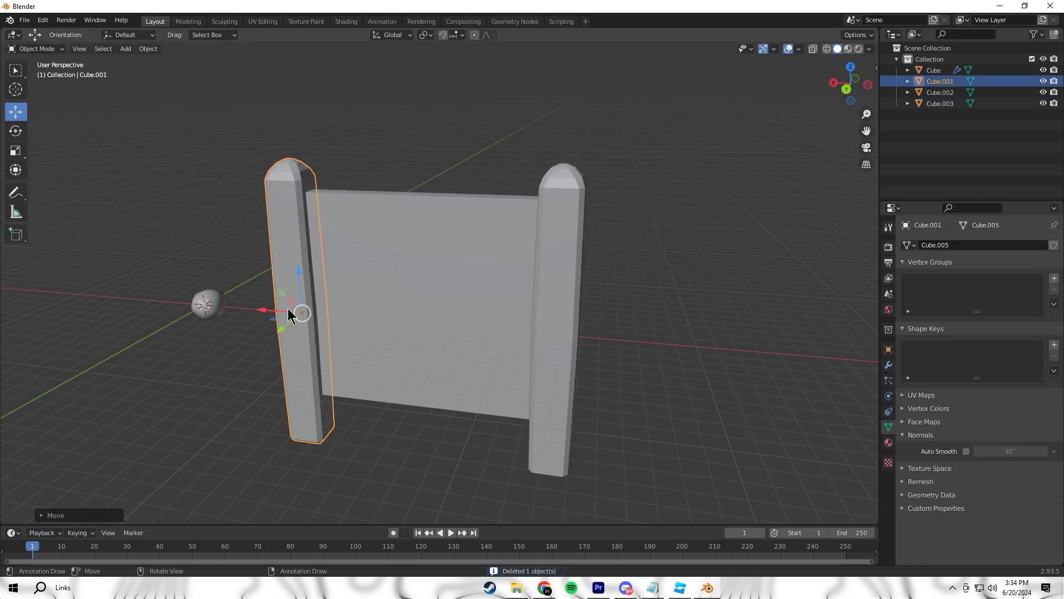
pyautogui.hotkey('alt', 'a')
# - Add one vertical loop cut through the middle of the wall panel and scale it up so the panel peaks at its centre
pyautogui.click(449, 267)
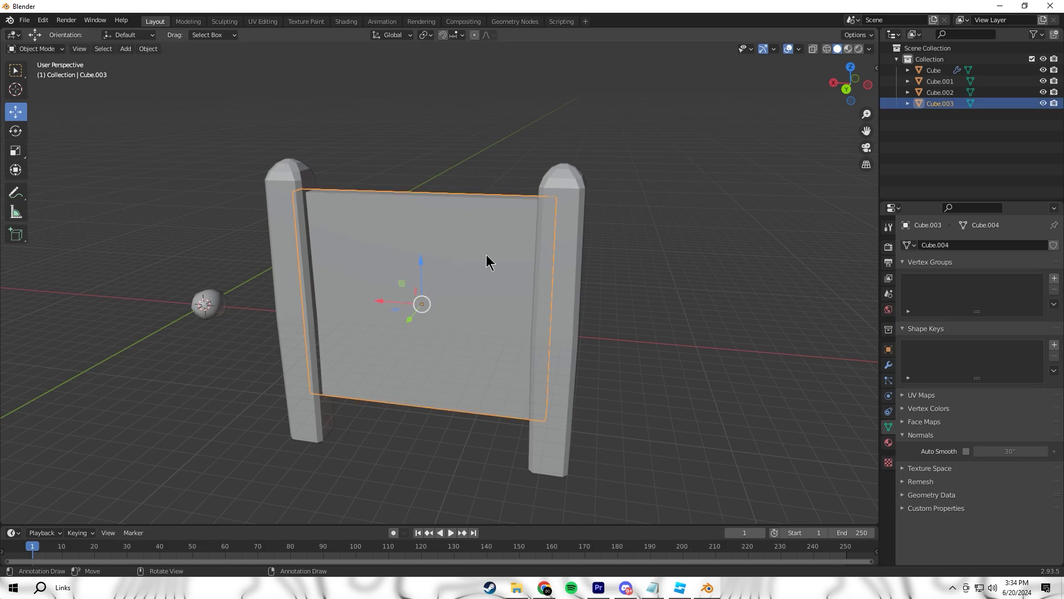
pyautogui.press('Tab')
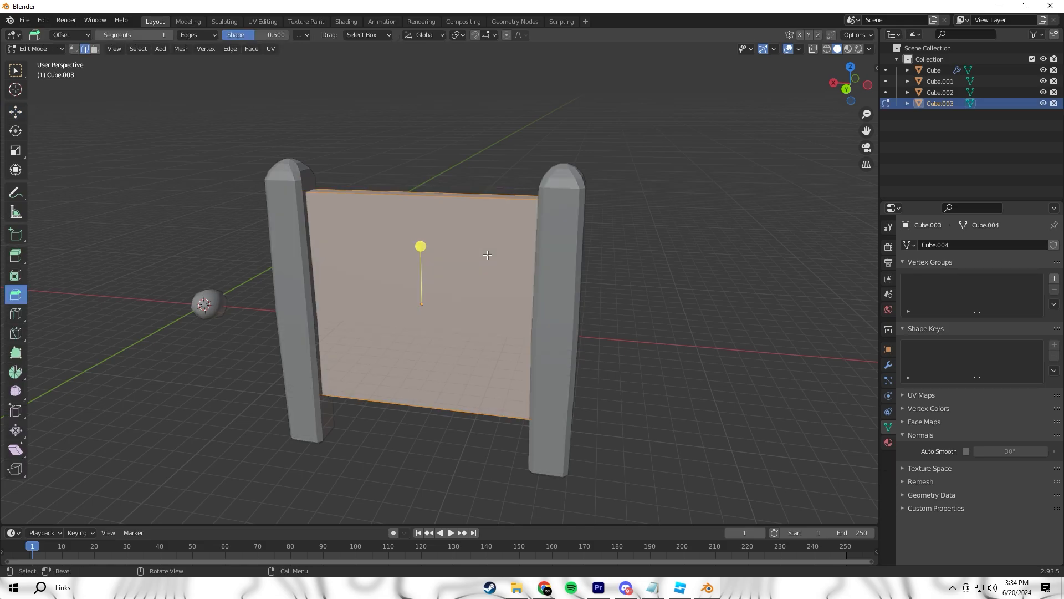
pyautogui.click(15, 314)
pyautogui.click(437, 201)
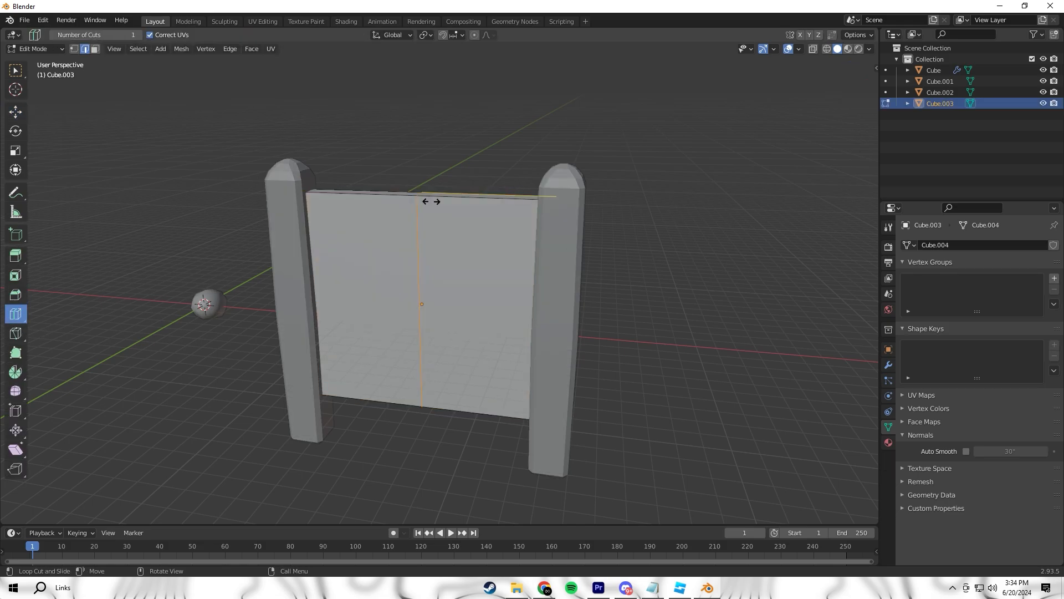
pyautogui.click(16, 114)
pyautogui.press('s')
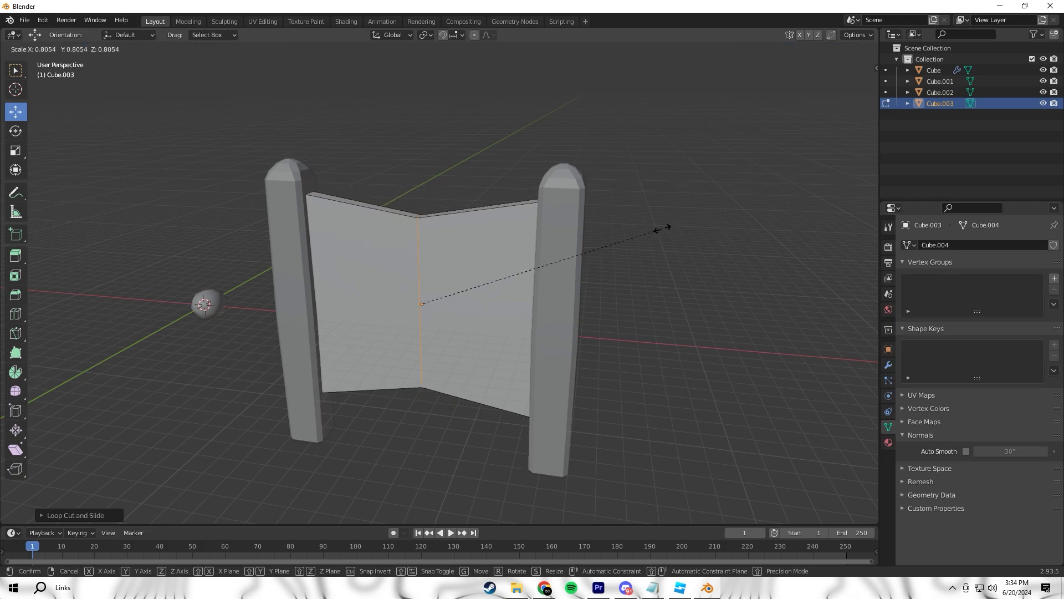
pyautogui.click(766, 218)
pyautogui.moveTo(582, 248); pyautogui.dragTo(524, 262, button='middle')
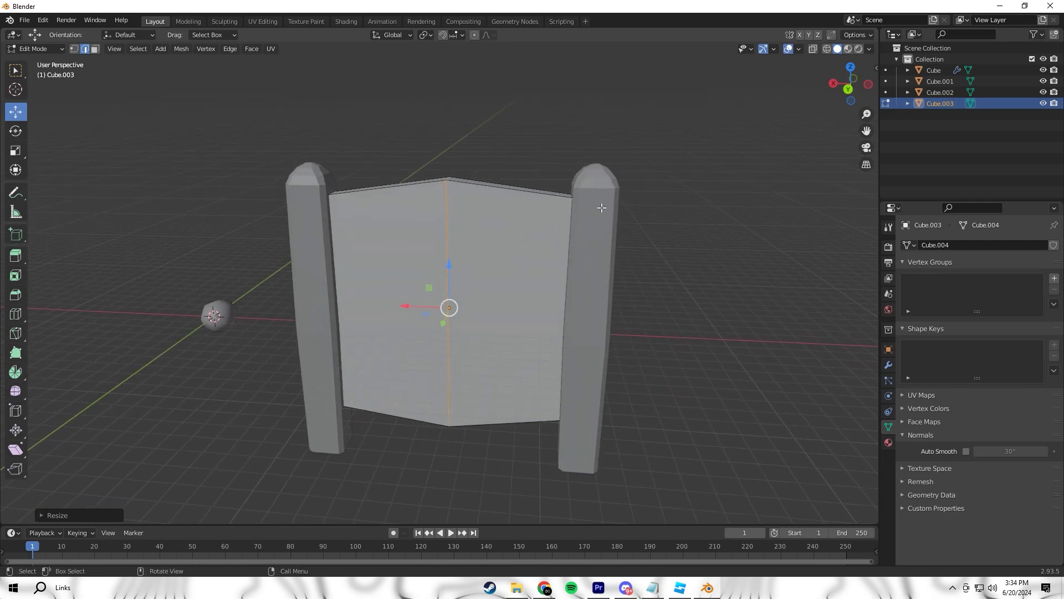
# - Select the two top faces and the two bottom faces of the wall panel in face select mode
pyautogui.press('a')
pyautogui.hotkey('alt', 'a')
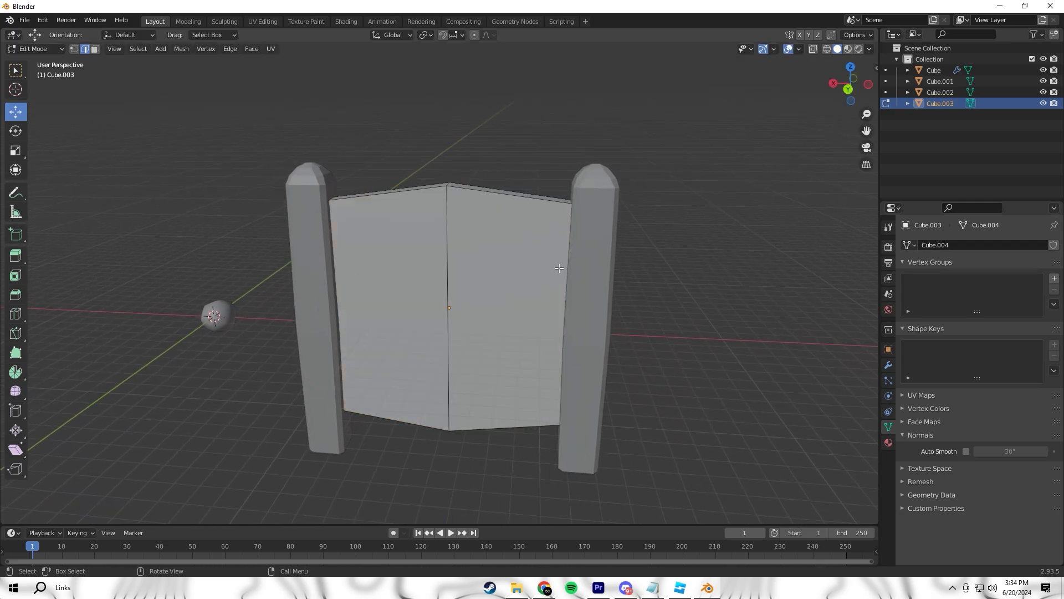
pyautogui.hotkey('shift', '`')
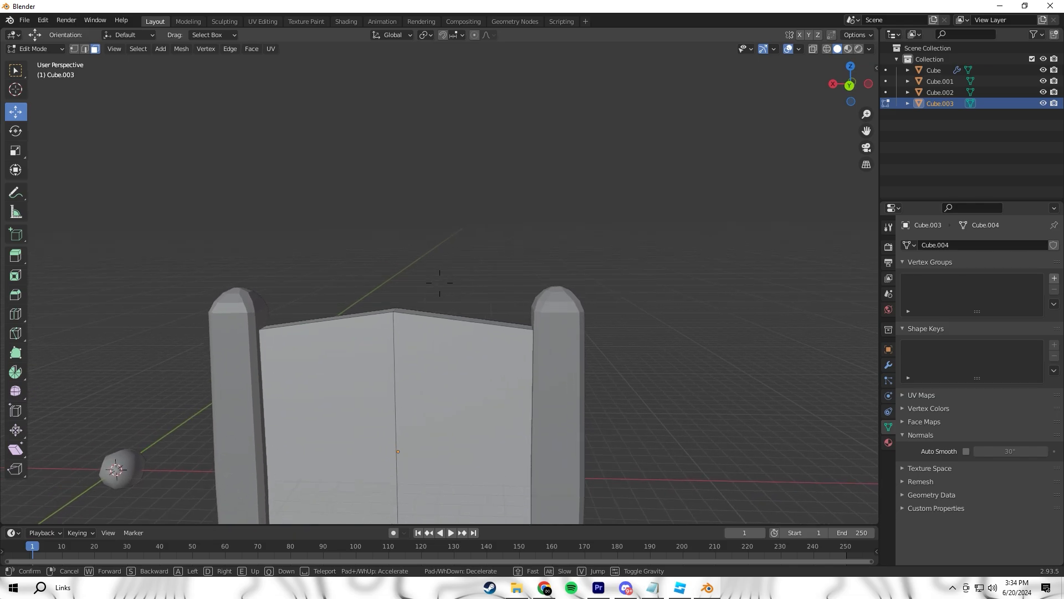
pyautogui.press('w')
pyautogui.click(440, 283)
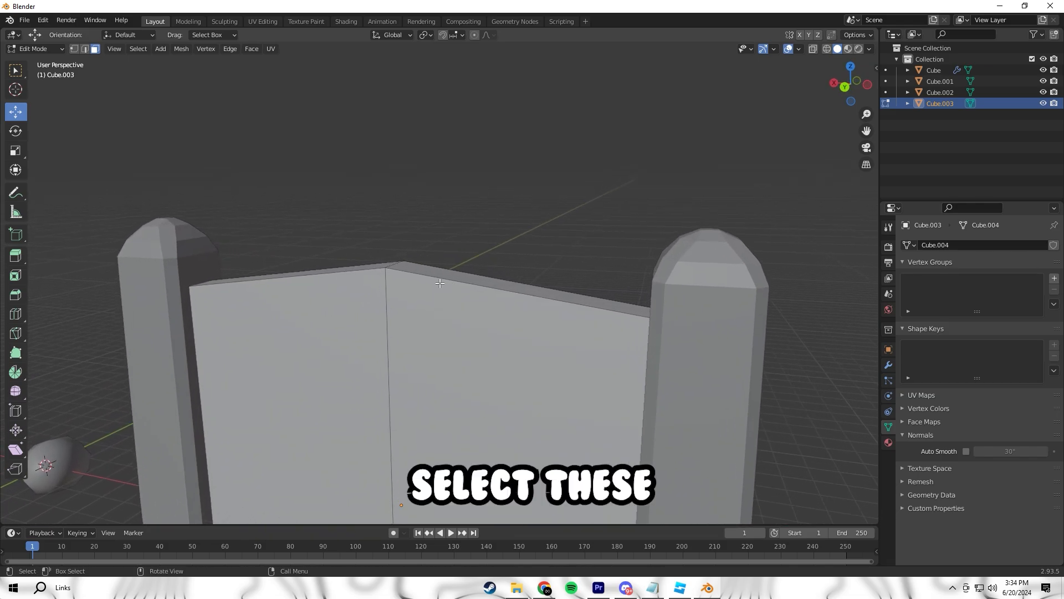
pyautogui.click(425, 272)
pyautogui.keyDown('shift'); pyautogui.click(375, 268); pyautogui.keyUp('shift')
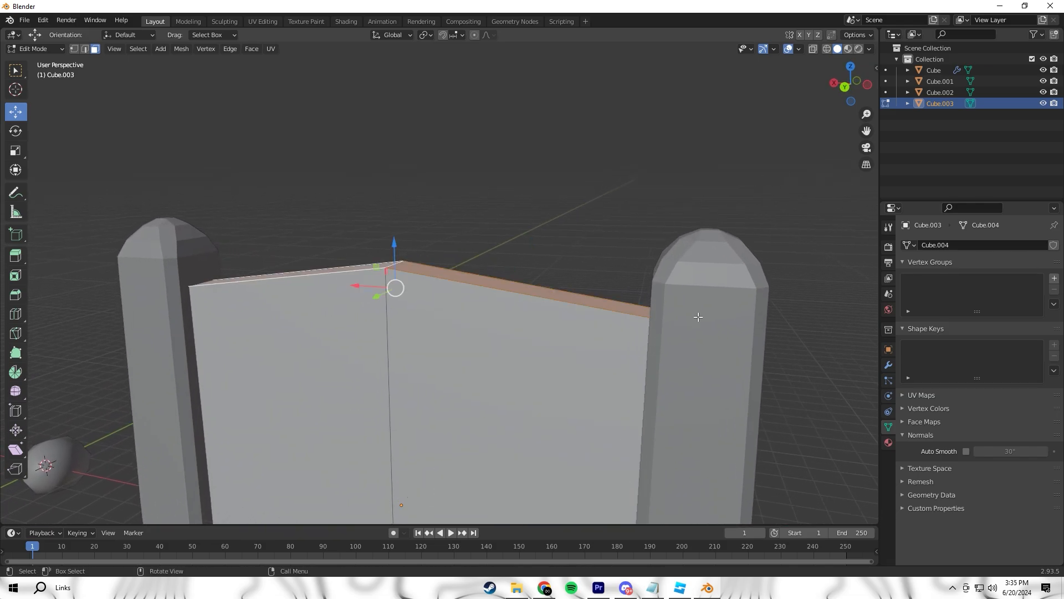
pyautogui.moveTo(376, 268); pyautogui.dragTo(480, 207, button='middle')
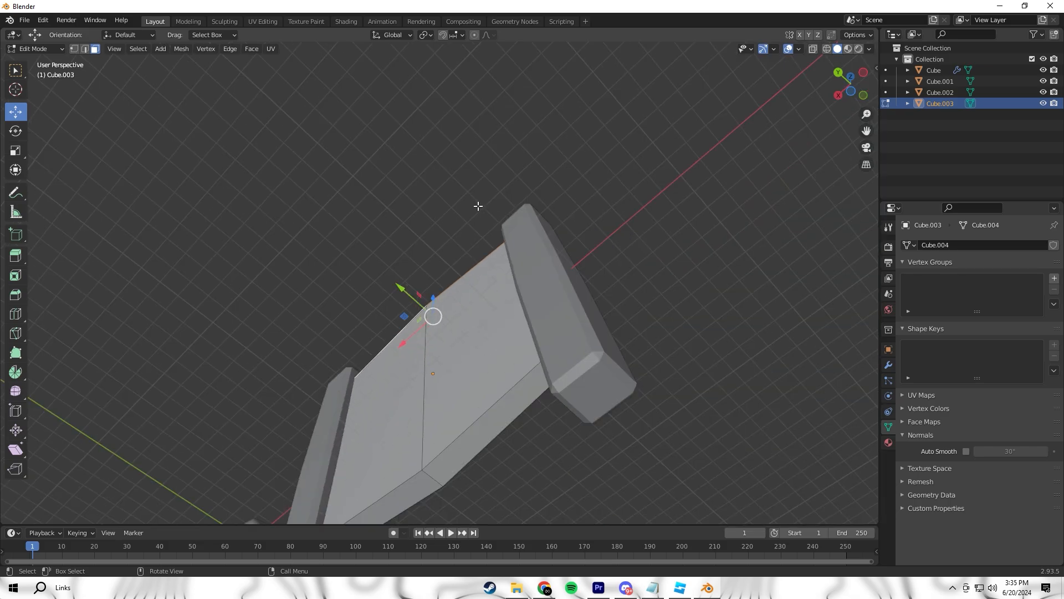
pyautogui.moveTo(461, 447); pyautogui.dragTo(418, 335, button='middle')
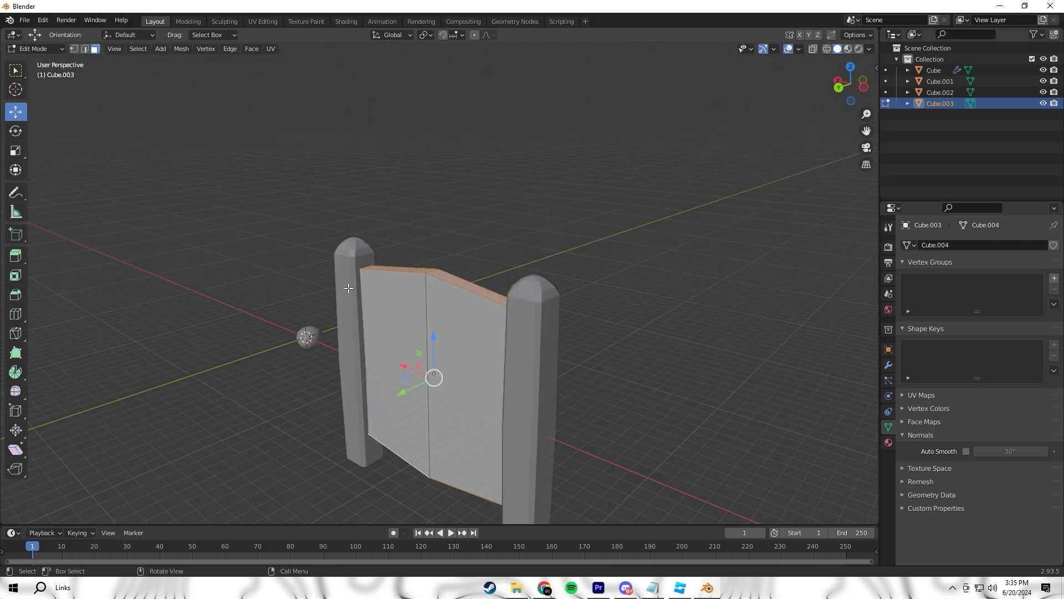
pyautogui.rightClick(541, 316)
pyautogui.click(518, 318)
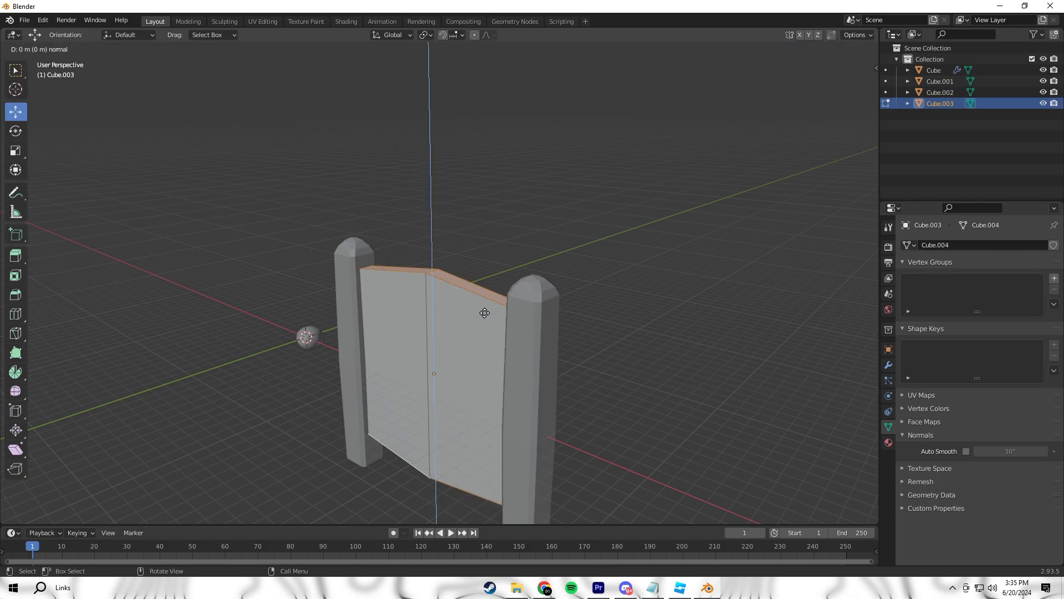
pyautogui.rightClick(496, 309)
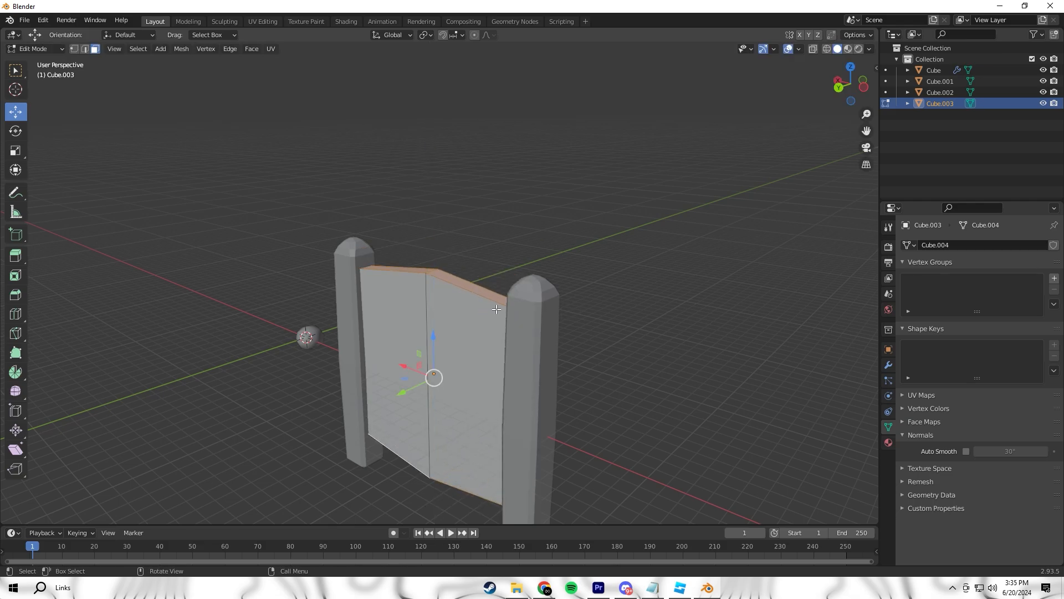
# - Extrude the selected top and bottom faces of the wall panel along their normals by about 0.15 m
pyautogui.rightClick(498, 268)
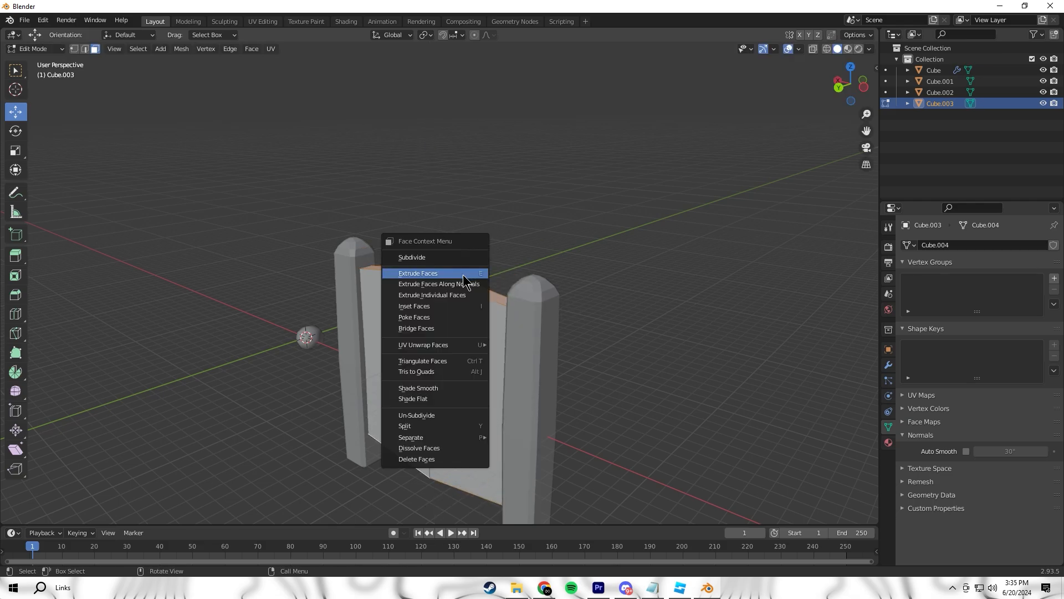
pyautogui.click(434, 285)
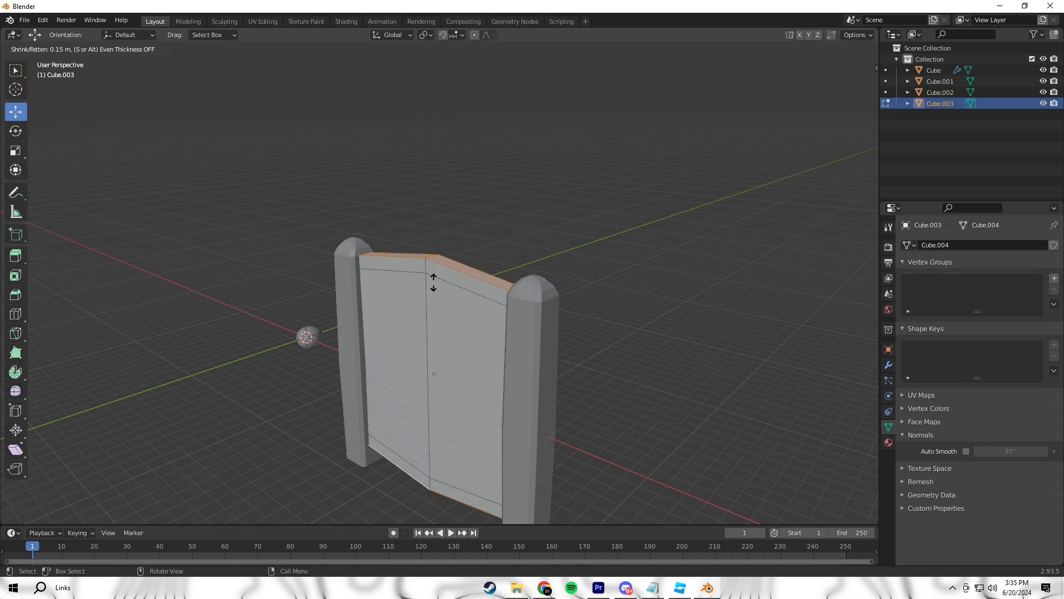
pyautogui.click(434, 283)
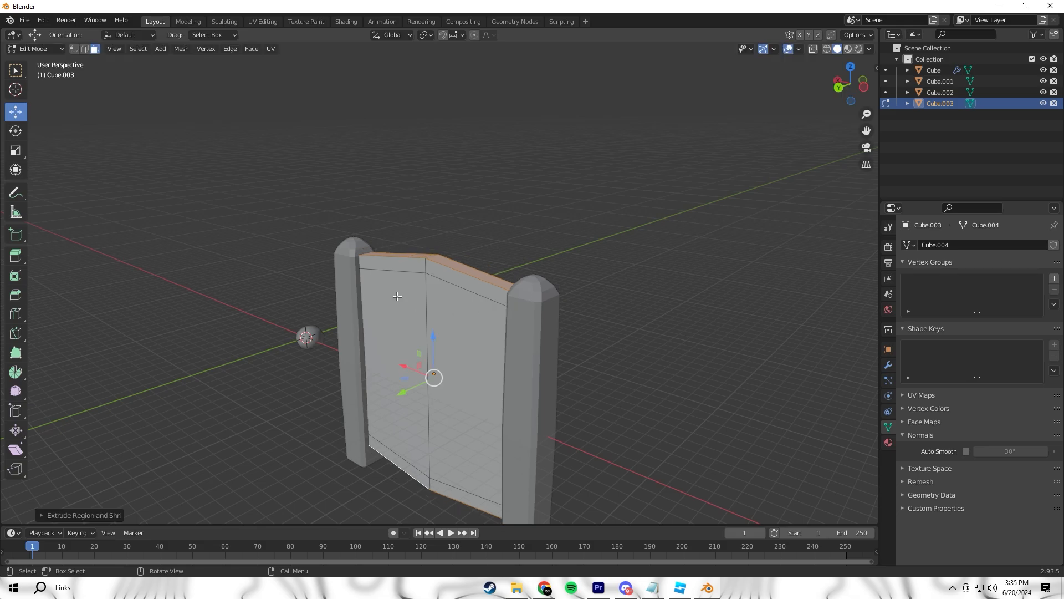
# - Scale the whole wall panel down to about 0.86, and widen it slightly along X to meet the pillars
pyautogui.press('a')
pyautogui.press('s')
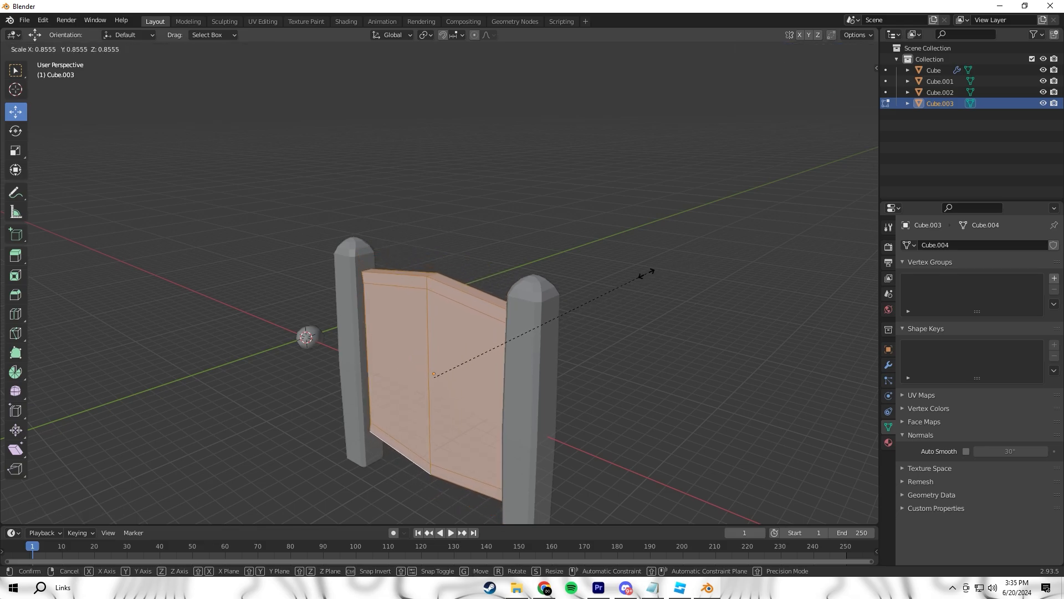
pyautogui.click(648, 273)
pyautogui.moveTo(647, 272); pyautogui.dragTo(435, 281, button='middle')
pyautogui.press('s')
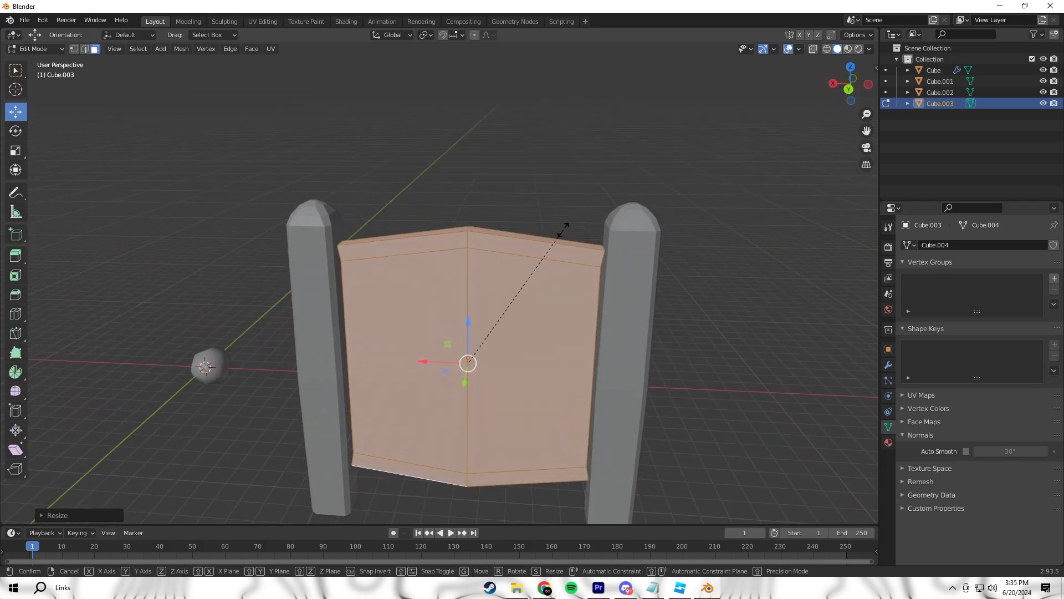
pyautogui.press('x')
pyautogui.click(597, 219)
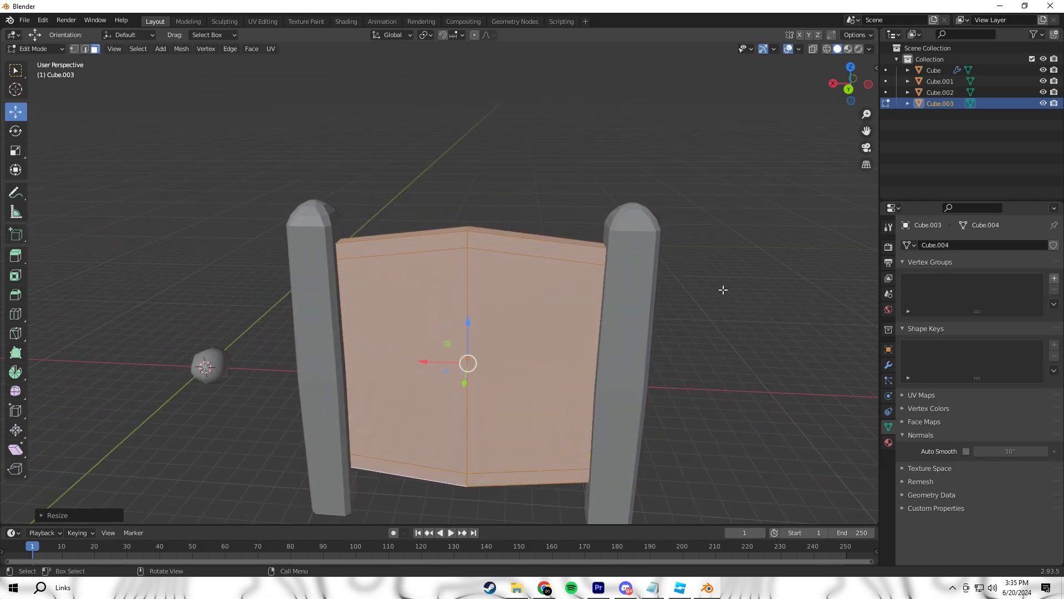
# - Inset the two large front faces of the wall panel by about 0.14 m and extrude them inward to form a recess
pyautogui.click(535, 304)
pyautogui.keyDown('shift'); pyautogui.click(415, 308); pyautogui.keyUp('shift')
pyautogui.press('i')
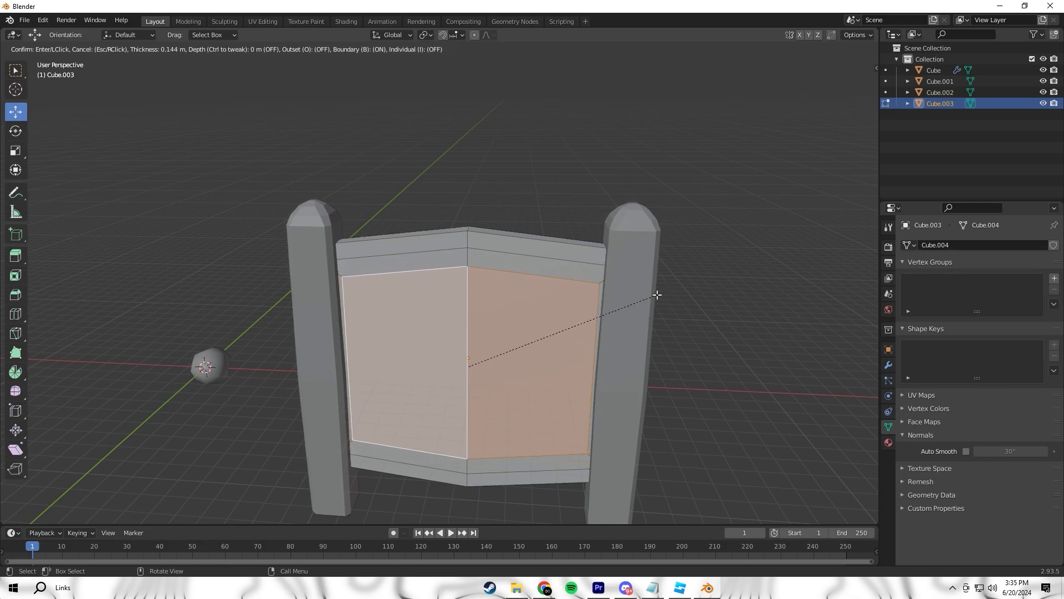
pyautogui.click(654, 294)
pyautogui.press('e')
pyautogui.click(513, 323)
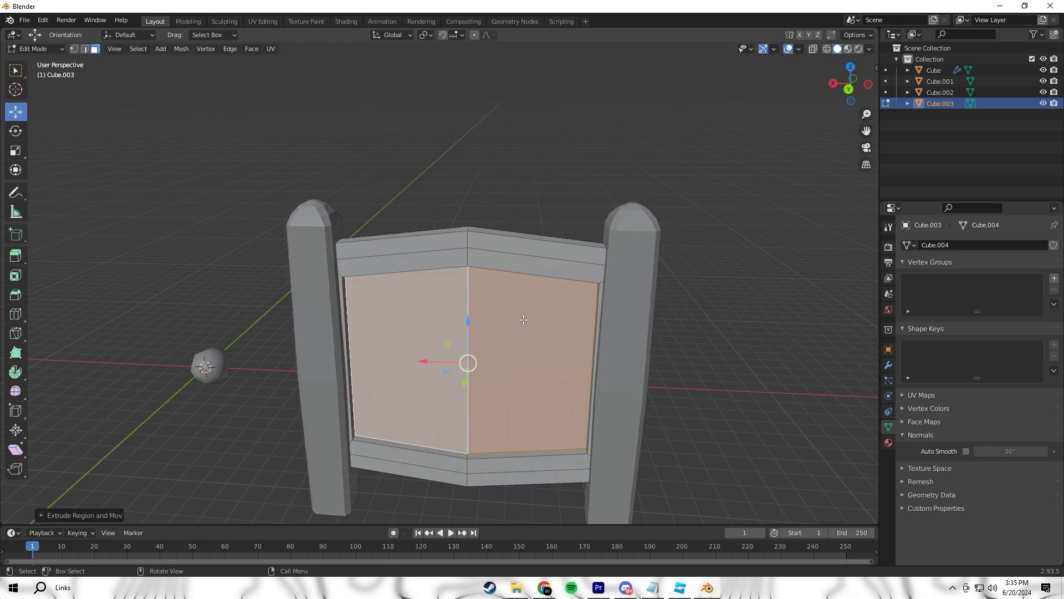
# - Return to Object Mode, deselect everything and look over the recessed wall panel between the pillars
pyautogui.press('Tab')
pyautogui.hotkey('alt', 'a')
pyautogui.hotkey('shift', '`')
pyautogui.press('w')
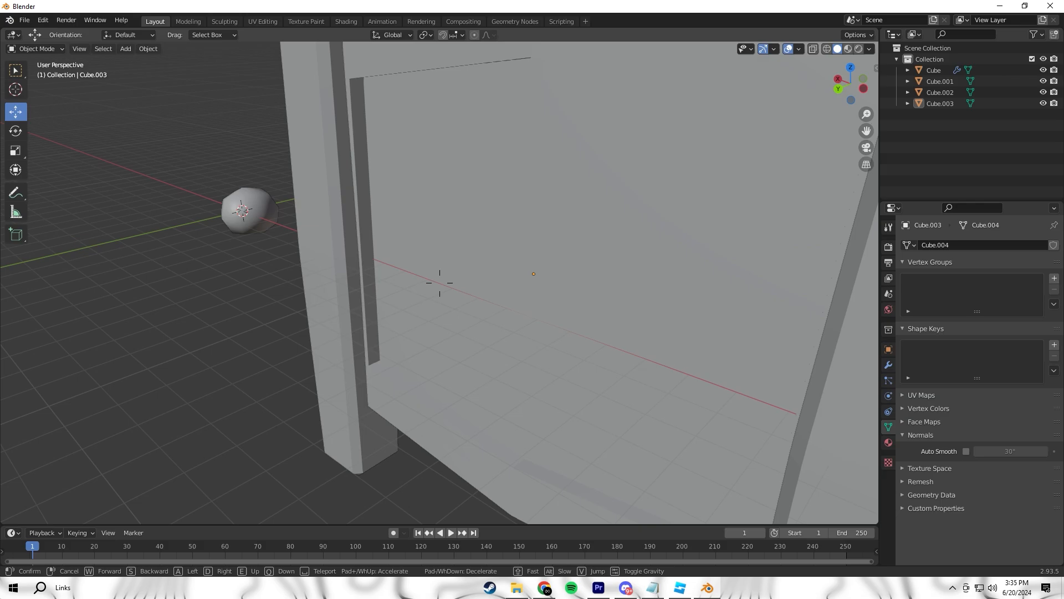
pyautogui.press('s')
pyautogui.click(440, 283)
pyautogui.click(440, 283)
pyautogui.press('Tab')
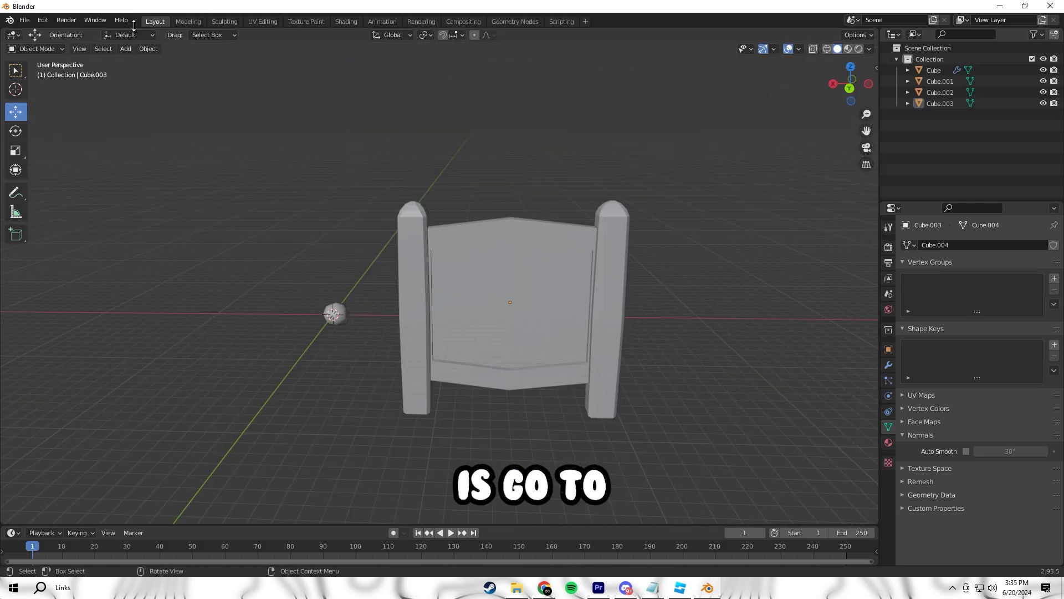
# - Export the pillar-and-wall scene from Blender as an FBX file into the chosen folder
pyautogui.click(22, 23)
pyautogui.moveTo(86, 182)
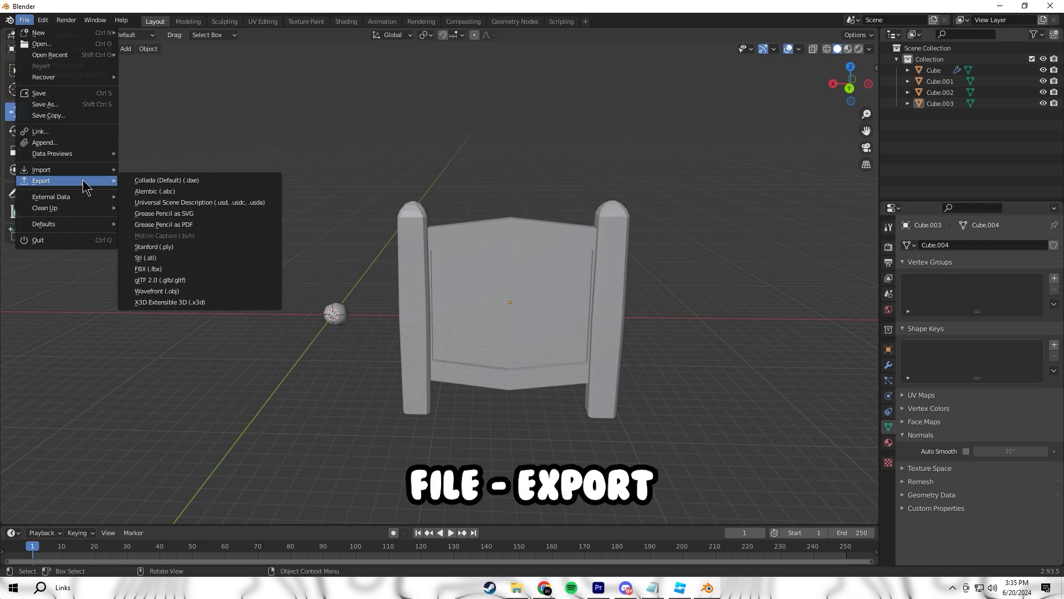
pyautogui.click(179, 269)
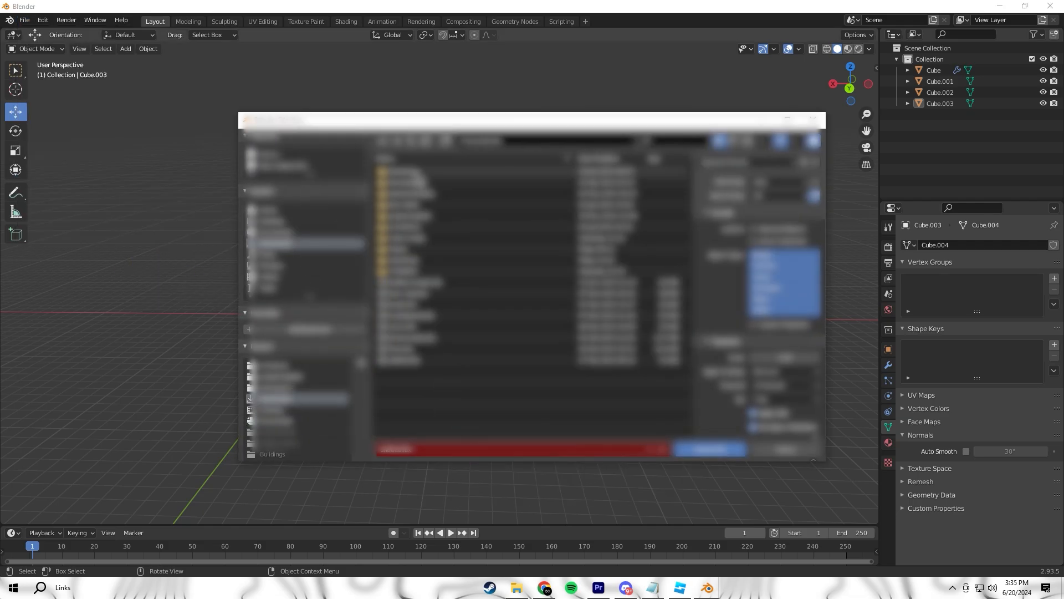
pyautogui.doubleClick(423, 202)
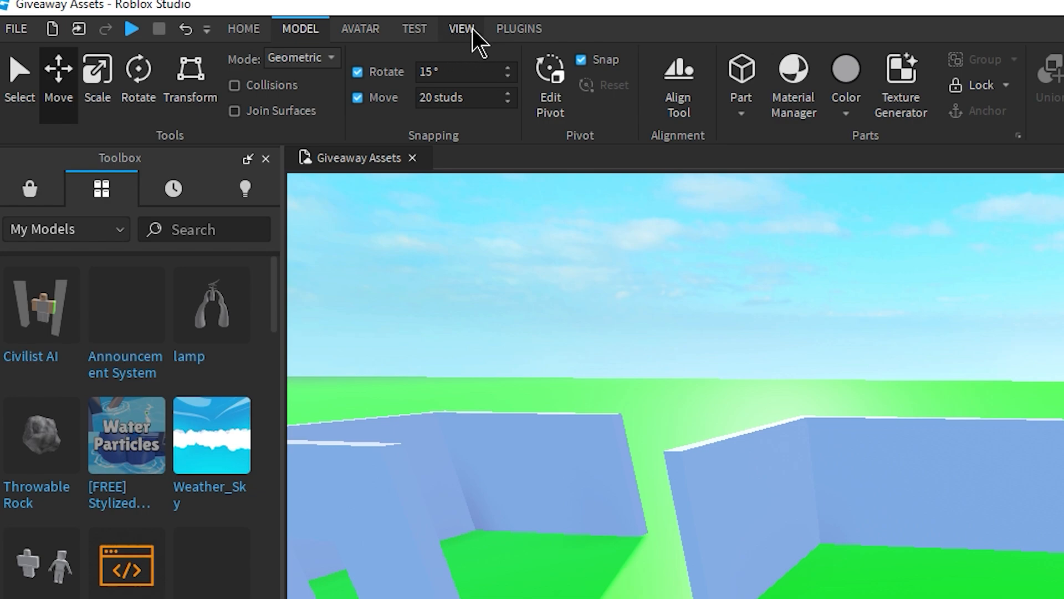
# - Switch to Roblox Studio, show the Asset Manager and bulk import the exported tutorial file's meshes
pyautogui.click(471, 29)
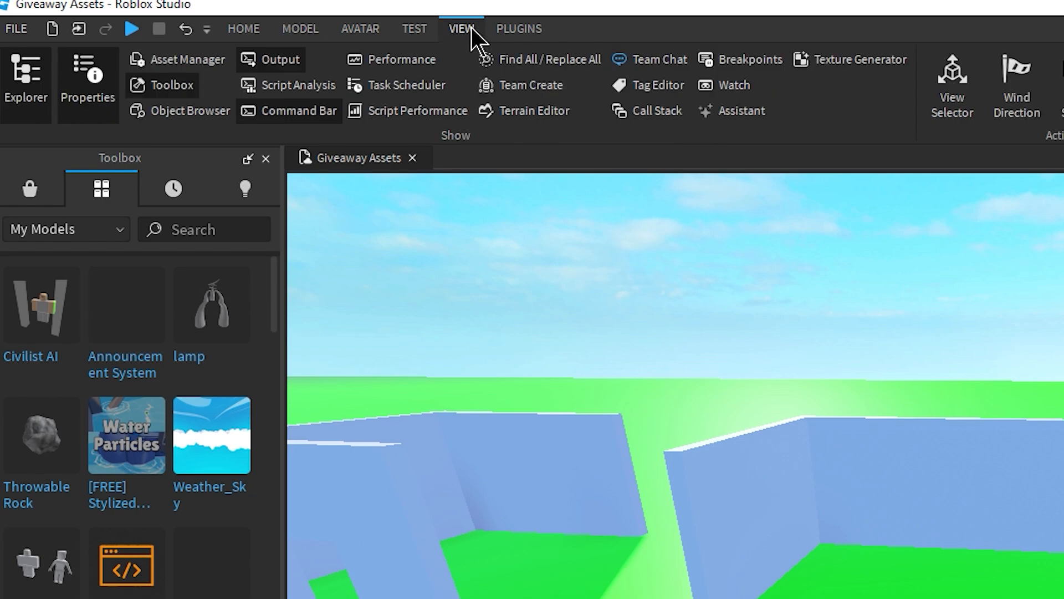
pyautogui.click(190, 60)
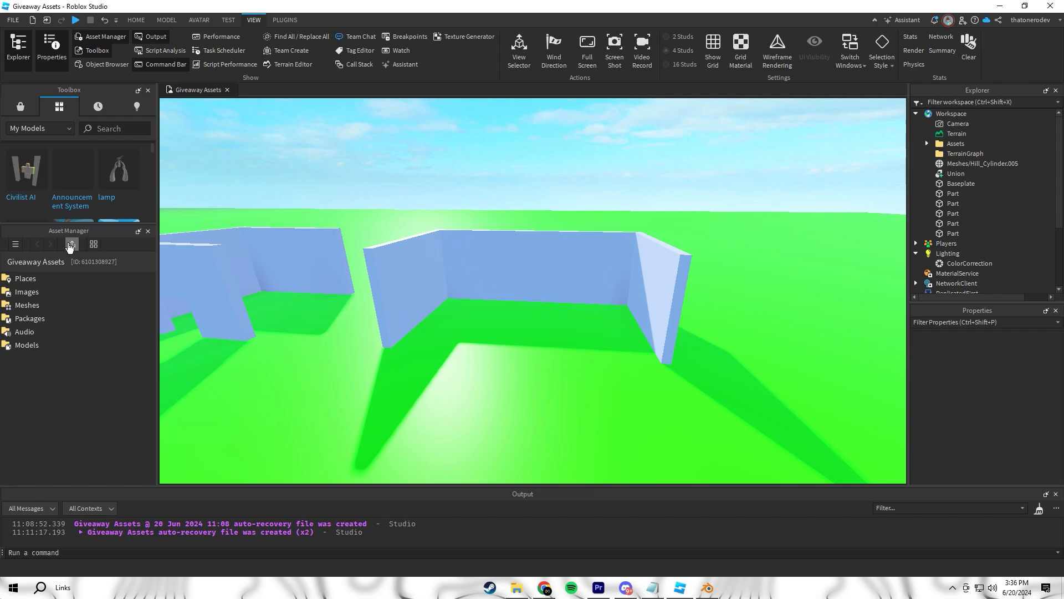
pyautogui.click(72, 245)
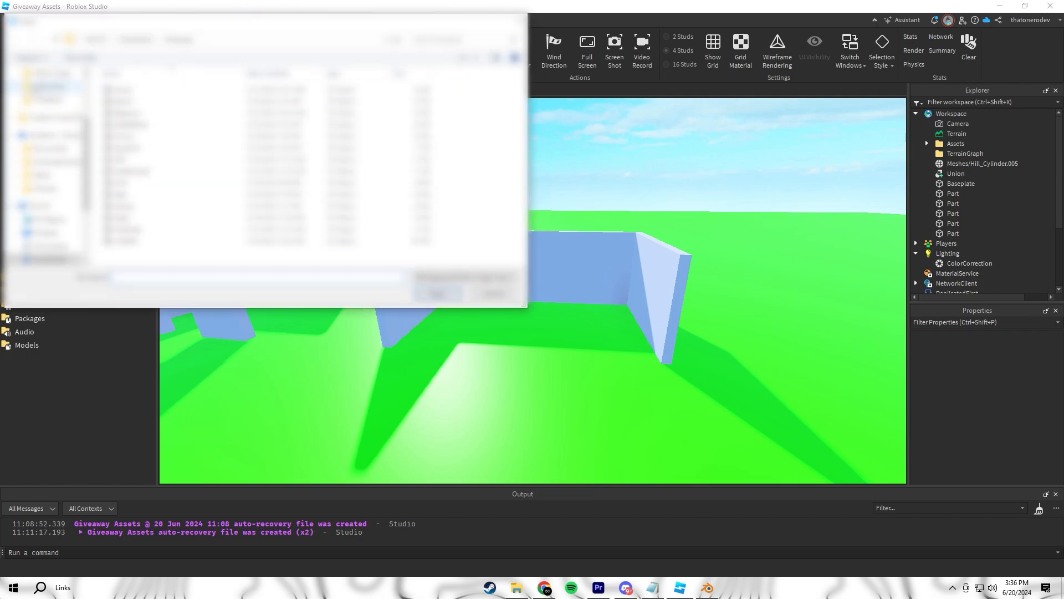
pyautogui.click(53, 100)
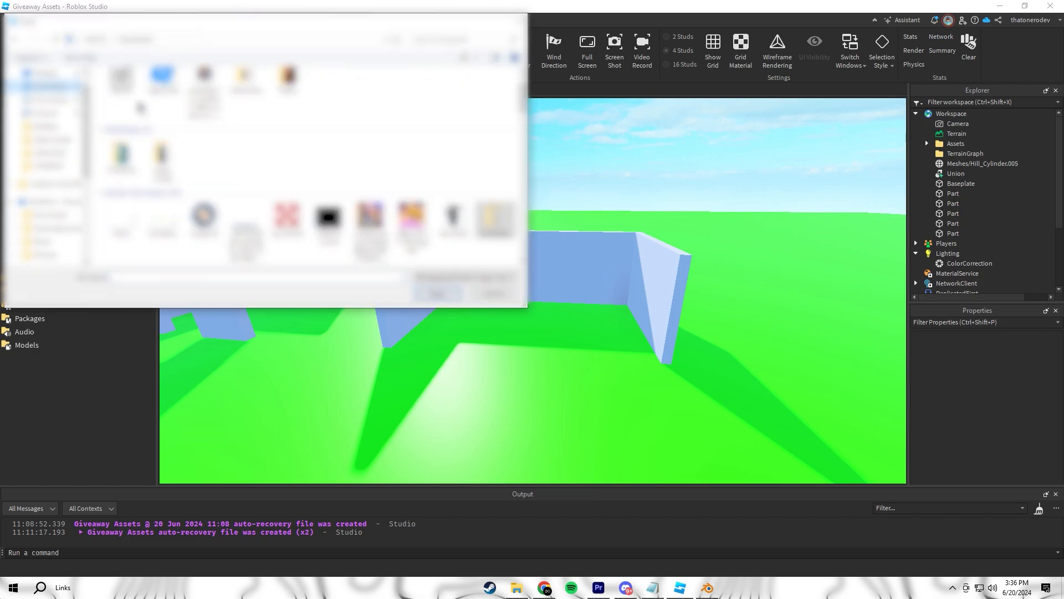
pyautogui.doubleClick(156, 94)
pyautogui.click(588, 333)
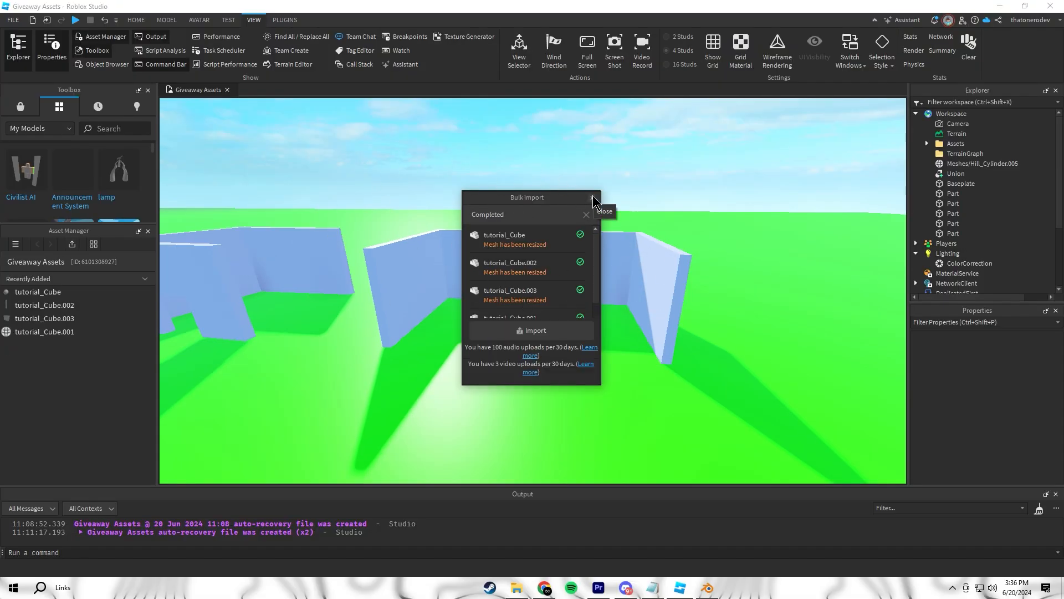
pyautogui.click(592, 198)
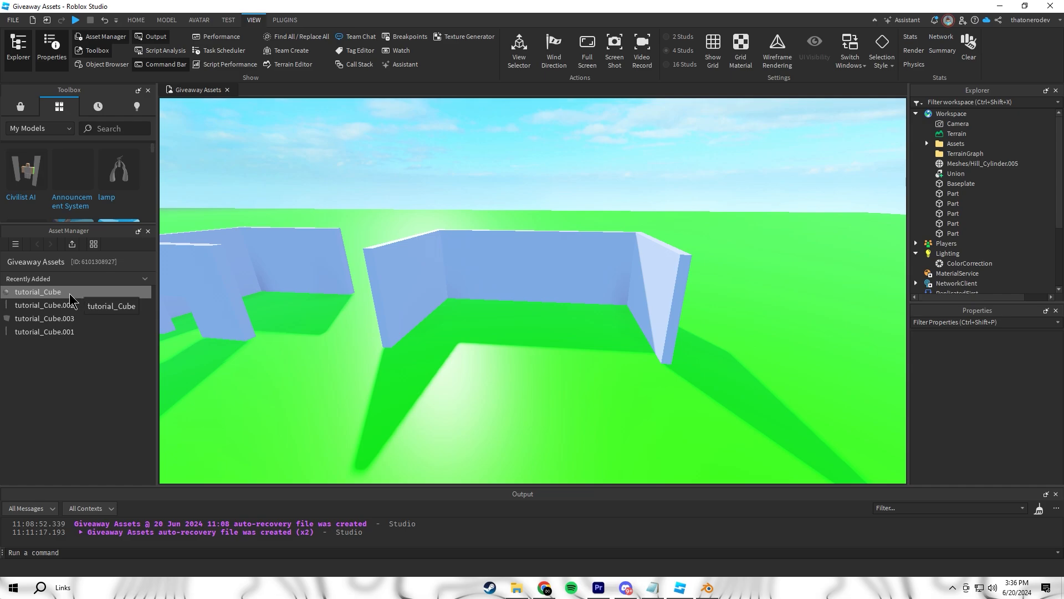
# - Insert all four imported tutorial_Cube meshes into the workspace with their original locations
pyautogui.click(56, 292)
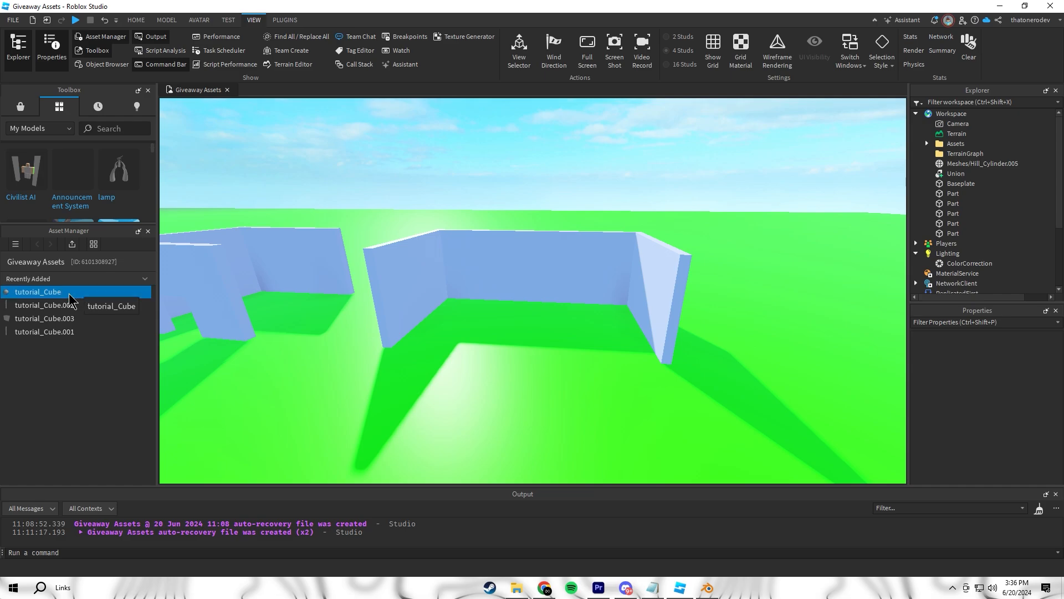
pyautogui.keyDown('shift'); pyautogui.click(63, 333); pyautogui.keyUp('shift')
pyautogui.rightClick(90, 311)
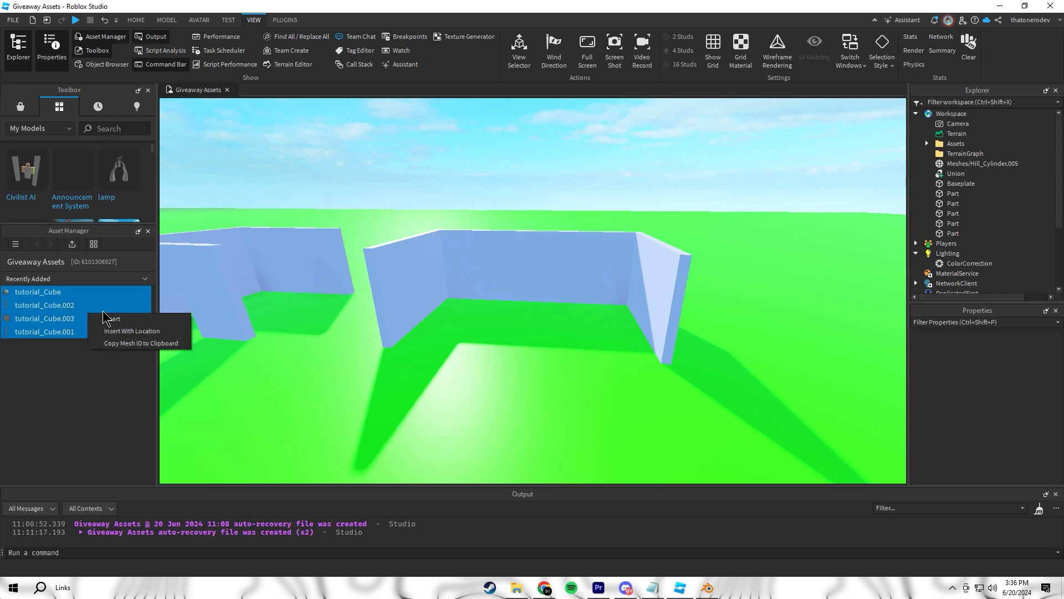
pyautogui.click(120, 324)
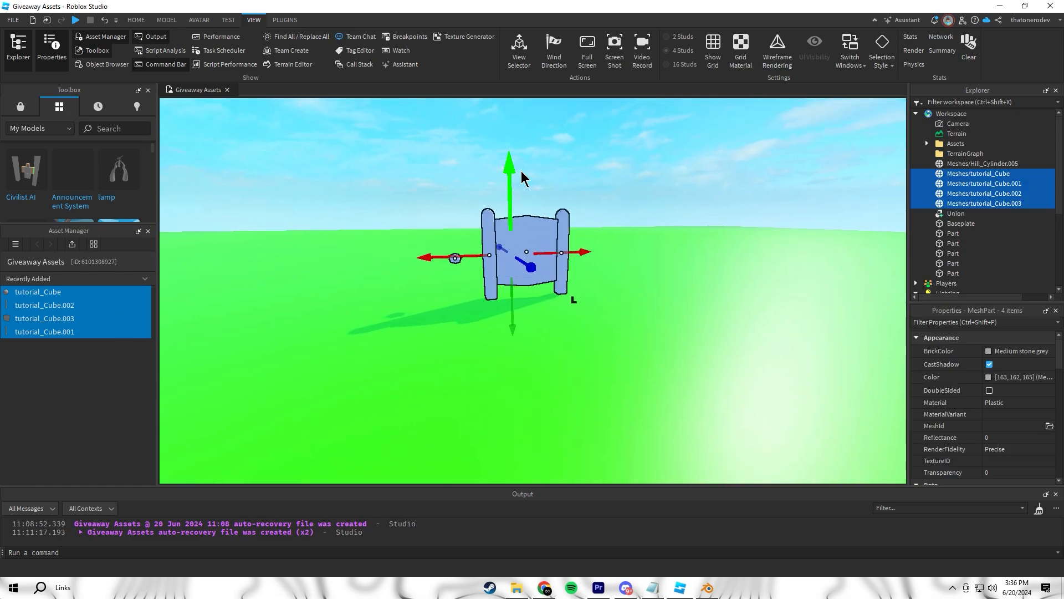
# - Recolor the wall panel between the pillars to dark grey, RGB 118, 118, 120
pyautogui.scroll(3, 610, 277)
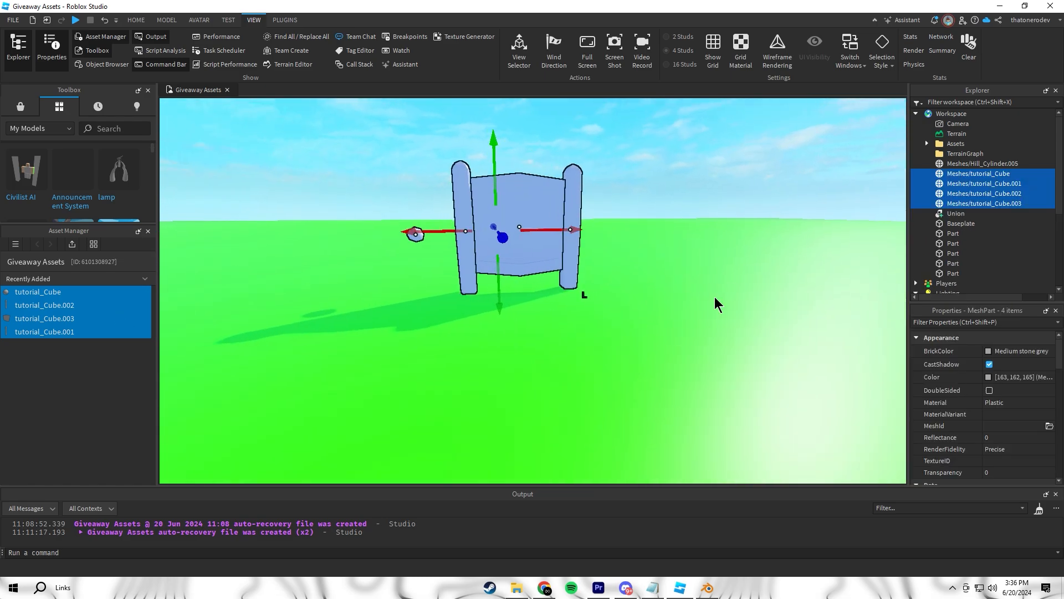
pyautogui.click(715, 304)
pyautogui.moveTo(716, 304); pyautogui.dragTo(541, 271, button='right')
pyautogui.click(542, 271)
pyautogui.click(989, 377)
pyautogui.click(661, 255)
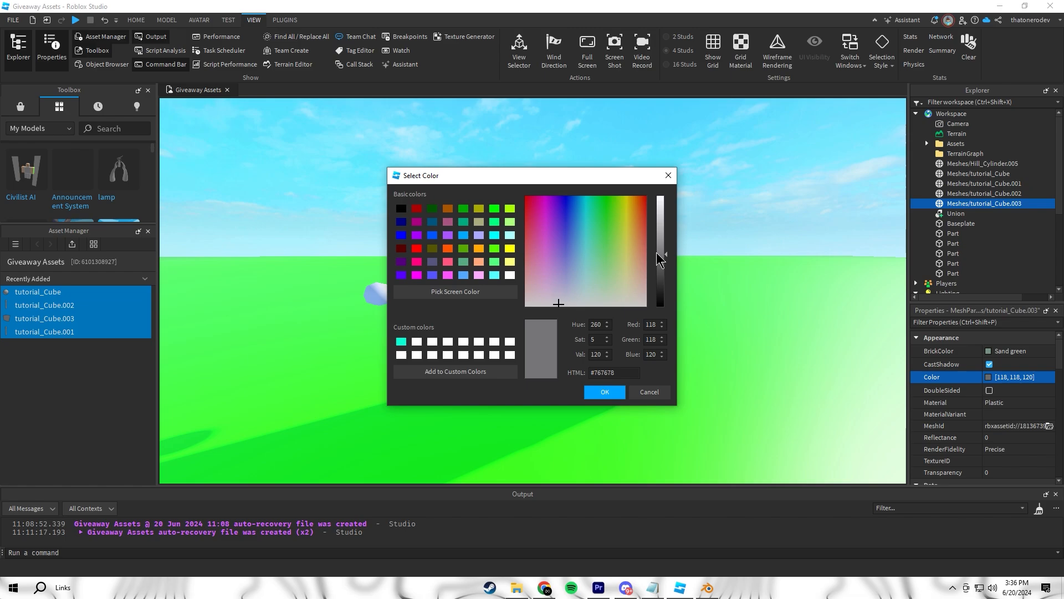
pyautogui.click(637, 267)
pyautogui.click(637, 395)
# - Recolor both pillars together to a dark brown and deselect them
pyautogui.click(637, 302)
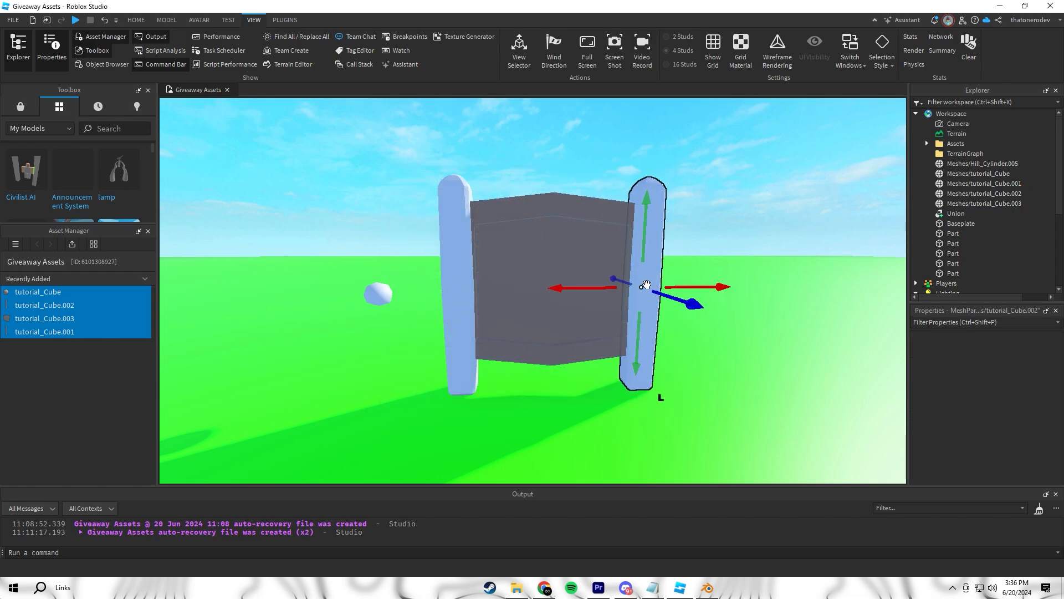
pyautogui.keyDown('ctrl'); pyautogui.click(451, 309); pyautogui.keyUp('ctrl')
pyautogui.click(988, 377)
pyautogui.click(637, 257)
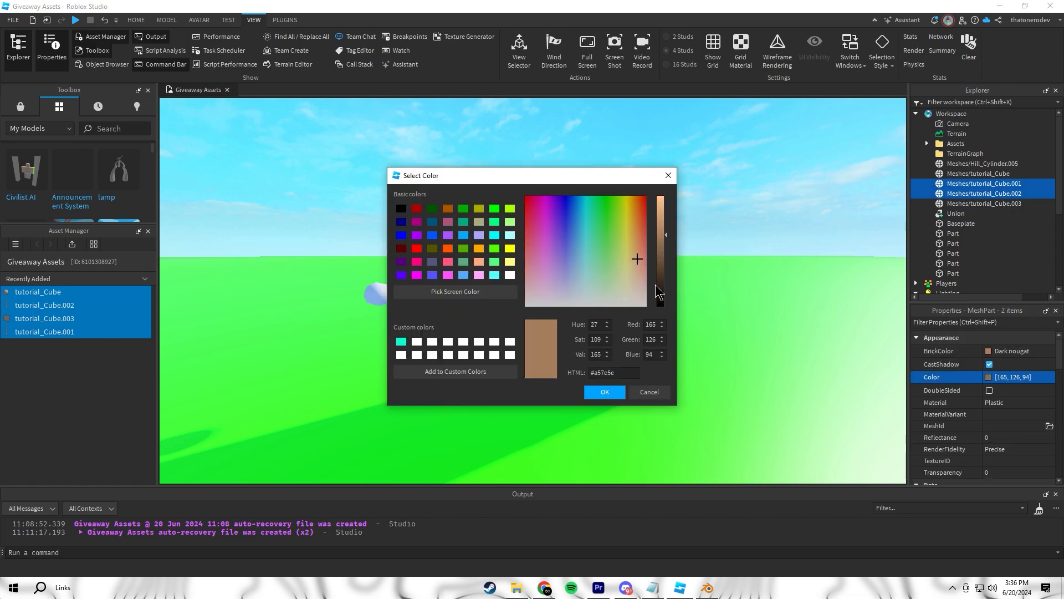
pyautogui.click(660, 293)
pyautogui.click(605, 392)
pyautogui.click(827, 332)
pyautogui.press('a')
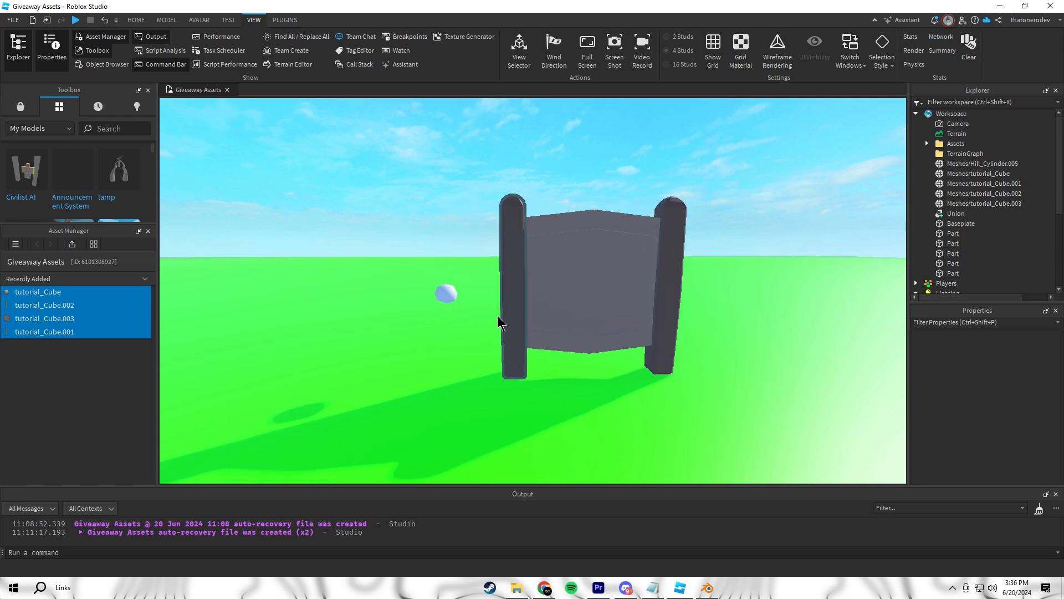
pyautogui.press('d')
# - Recolor the small rounded mesh beside the wall to bright green, RGB 93, 221, 58
pyautogui.click(409, 295)
pyautogui.click(989, 378)
pyautogui.click(612, 225)
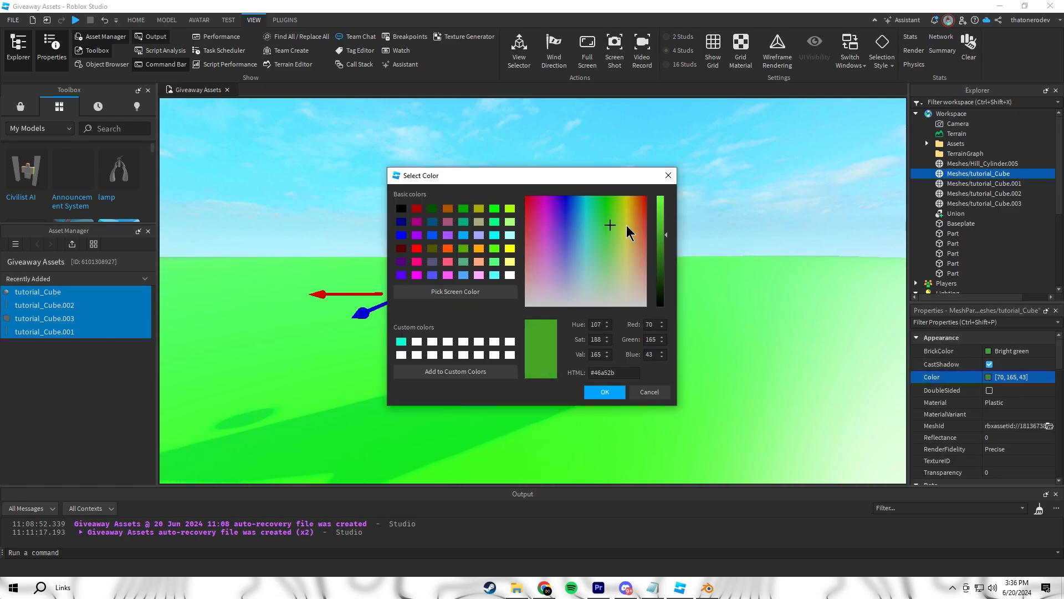
pyautogui.click(661, 211)
pyautogui.click(605, 392)
# - Scale the green rounded mesh up to a large bush reaching the nearer pillar, and look over the finished models
pyautogui.click(136, 20)
pyautogui.click(127, 48)
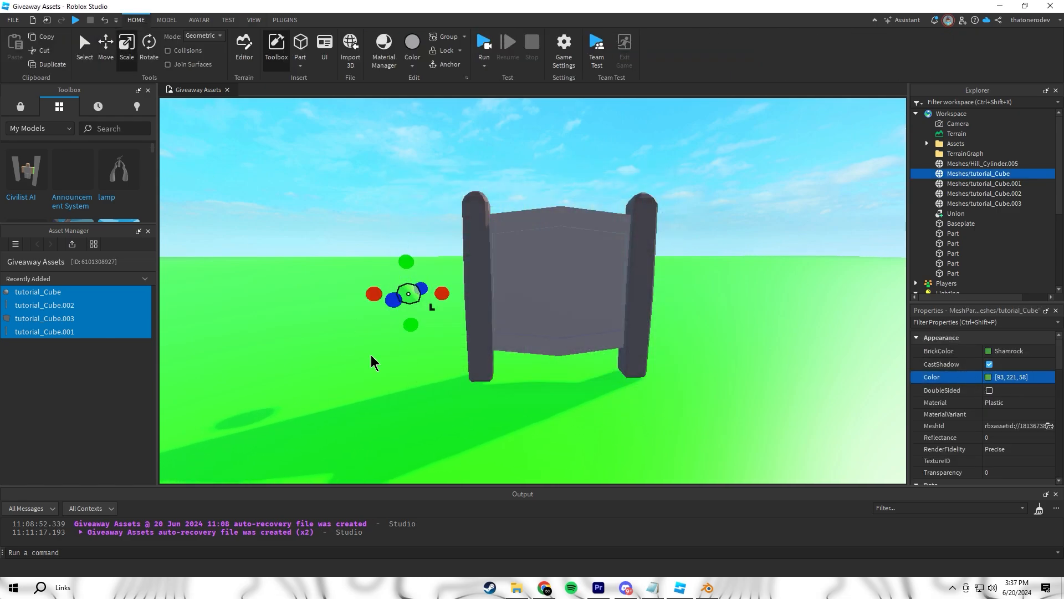
pyautogui.moveTo(373, 360); pyautogui.dragTo(392, 411)
pyautogui.click(651, 382)
pyautogui.scroll(-1, 651, 381)
pyautogui.press('d')
pyautogui.moveTo(651, 375); pyautogui.dragTo(652, 375, button='right')
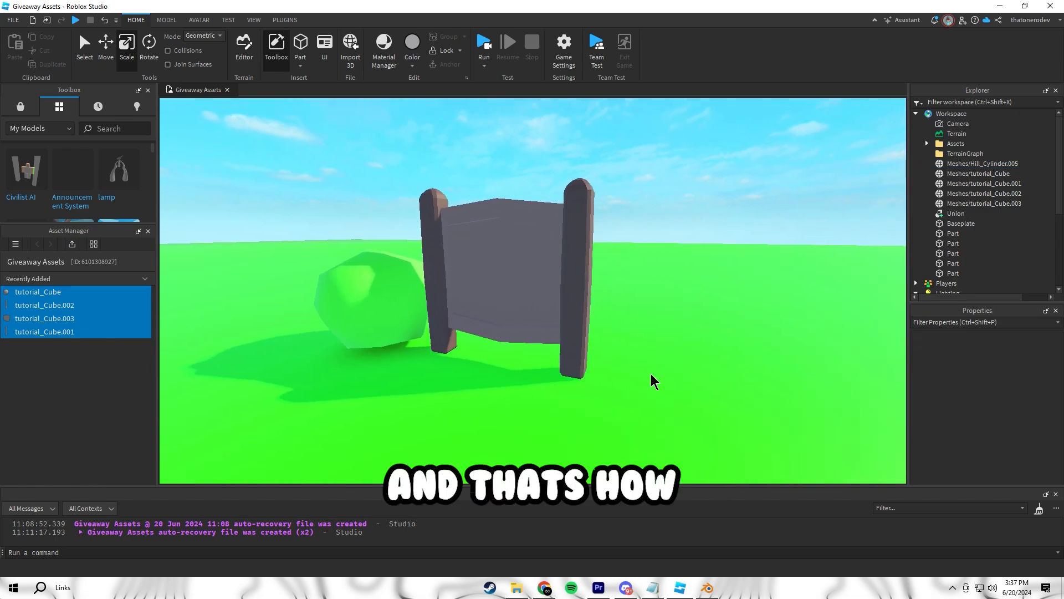
pyautogui.press('a')
pyautogui.moveTo(781, 351); pyautogui.dragTo(781, 351, button='right')
pyautogui.press('d')
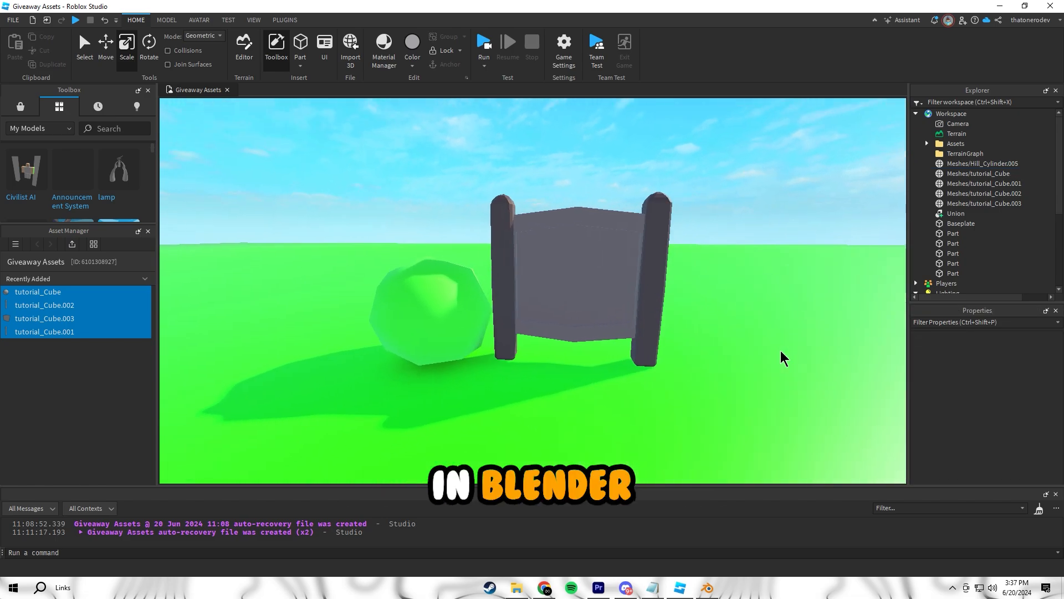
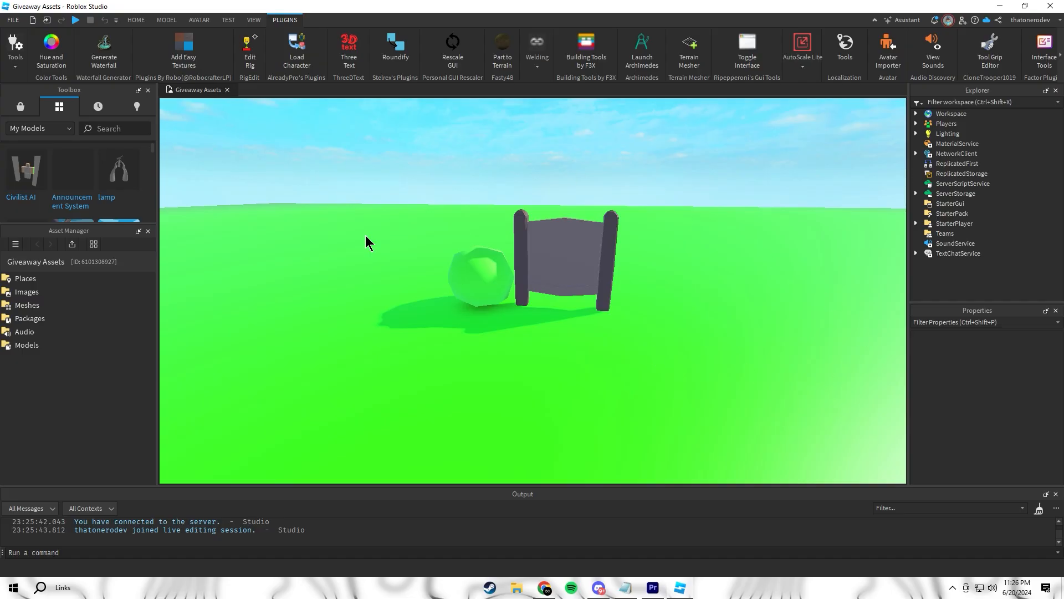
# - Open the Add Easy Textures plugin, browse its textures and select the Baseplate in the workspace
pyautogui.click(184, 47)
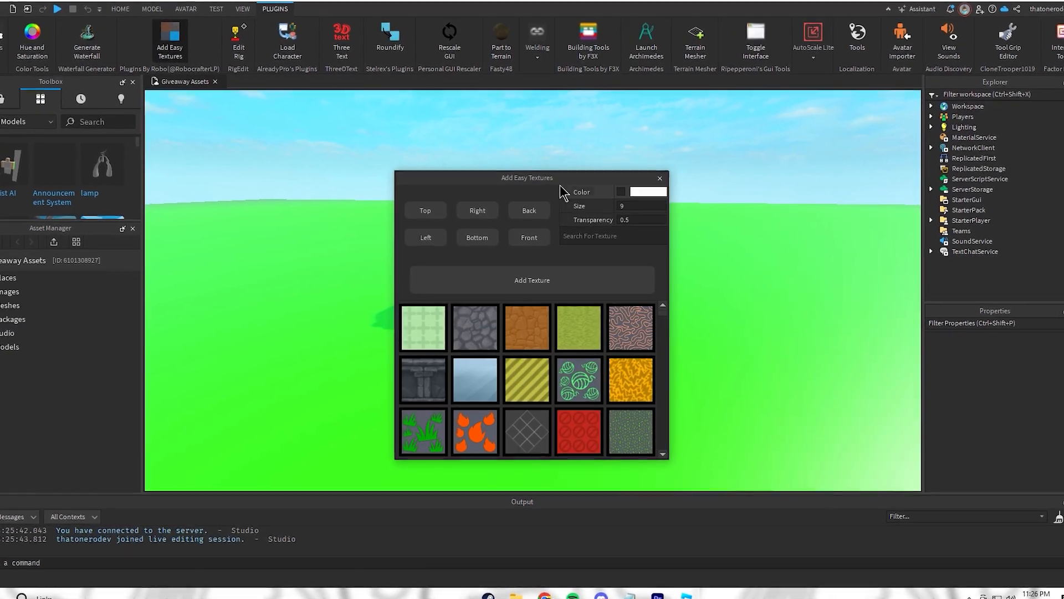
pyautogui.moveTo(557, 180); pyautogui.dragTo(526, 140)
pyautogui.scroll(-5, 645, 284)
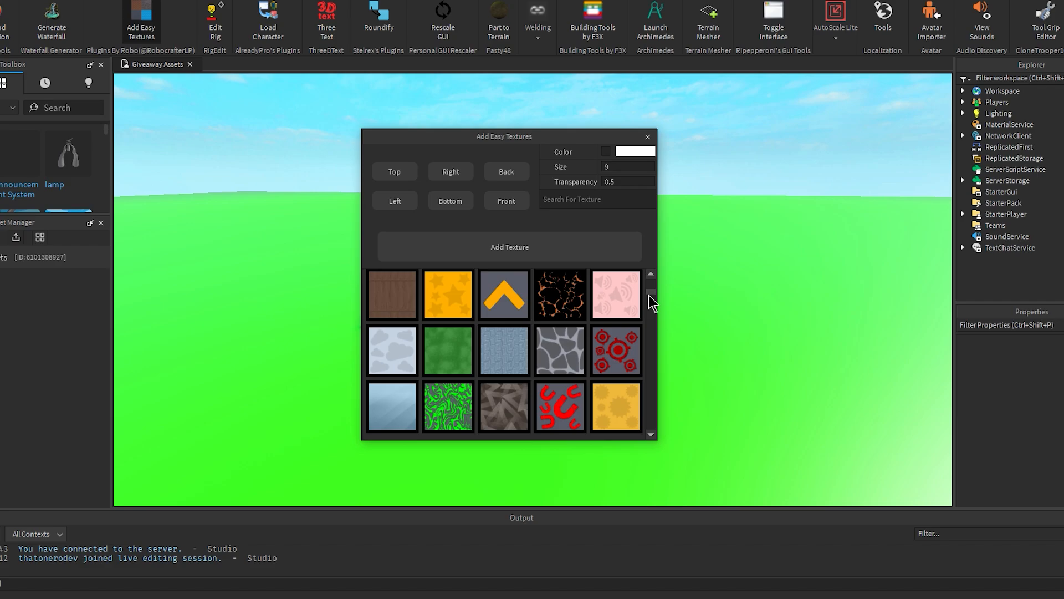
pyautogui.scroll(-10, 649, 300)
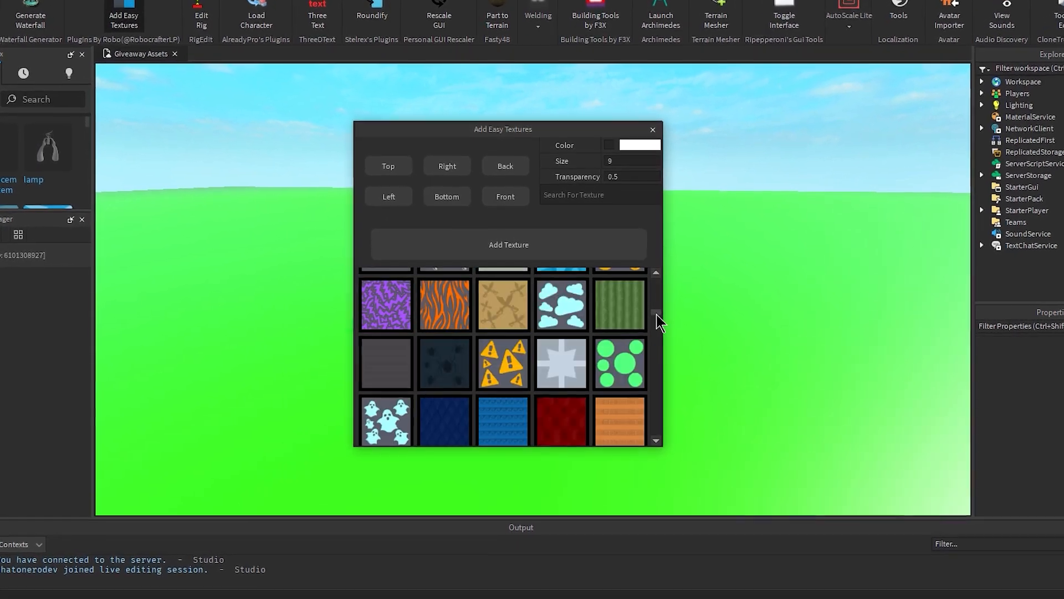
pyautogui.click(988, 78)
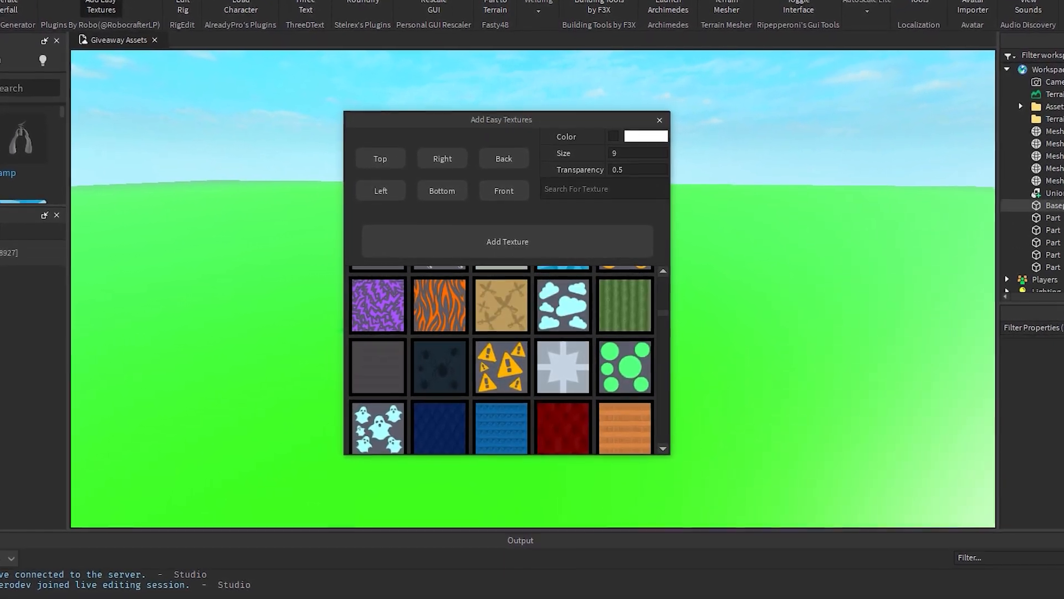
pyautogui.click(1047, 204)
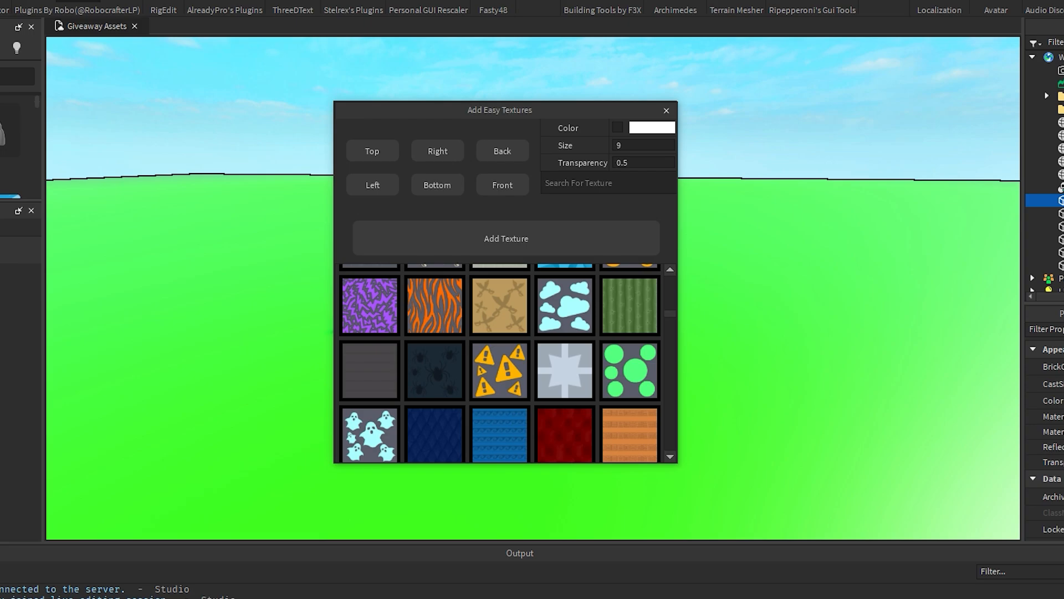
# - Add the white grid tile texture to the Baseplate's top face with size 9 and transparency 0.9
pyautogui.moveTo(759, 272); pyautogui.dragTo(804, 332, button='right')
pyautogui.scroll(-5, 544, 413)
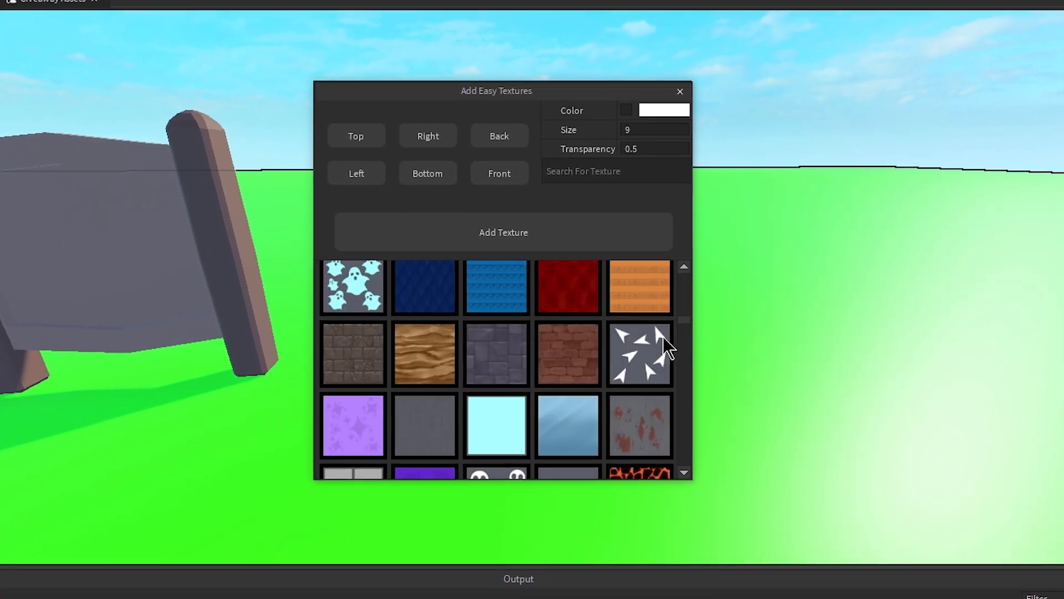
pyautogui.scroll(-7, 499, 388)
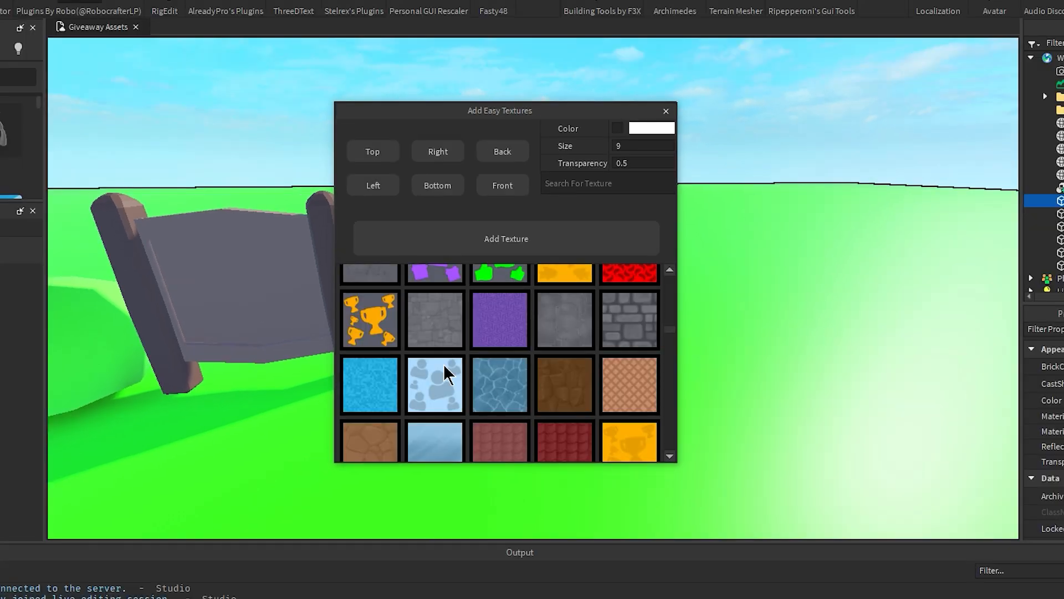
pyautogui.scroll(-5, 583, 364)
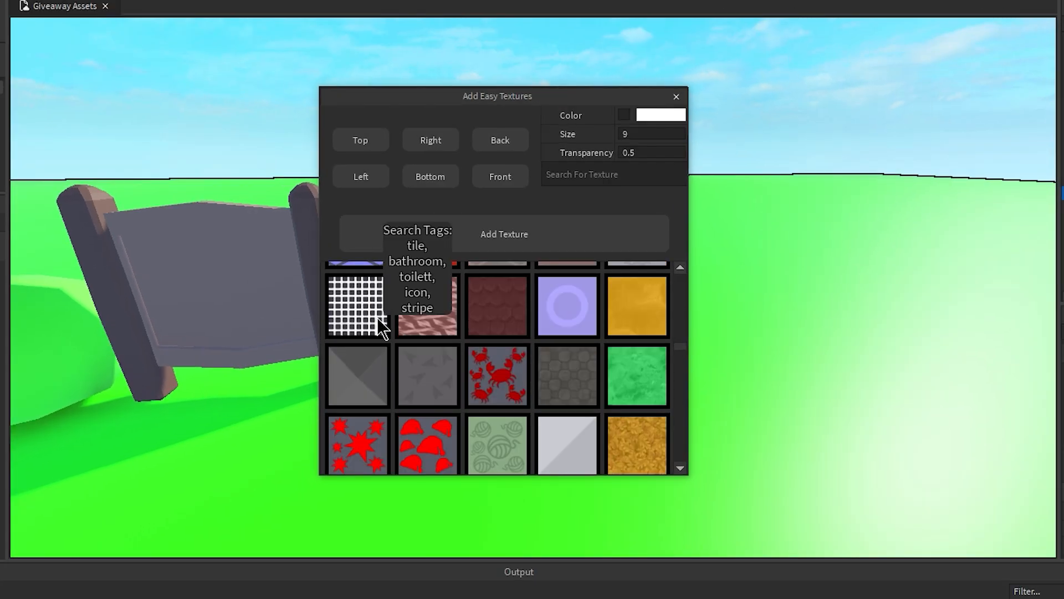
pyautogui.click(361, 312)
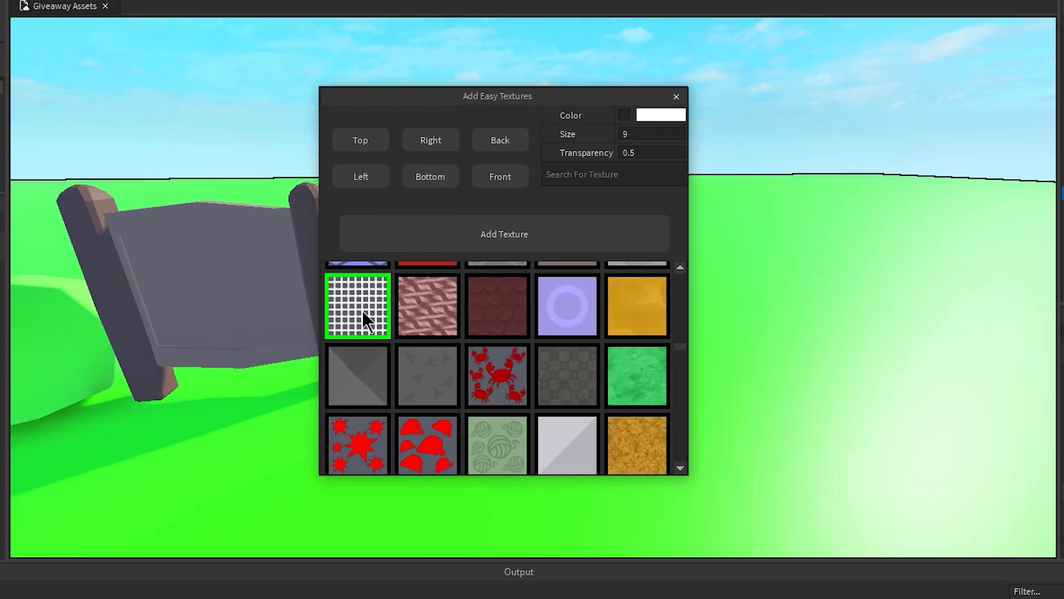
pyautogui.click(375, 146)
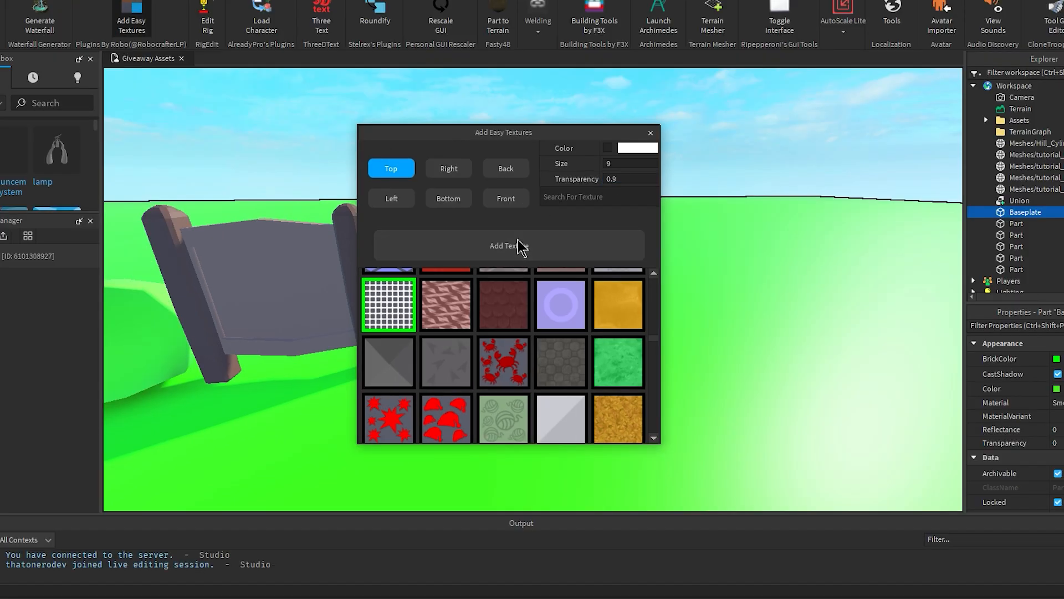
pyautogui.click(522, 247)
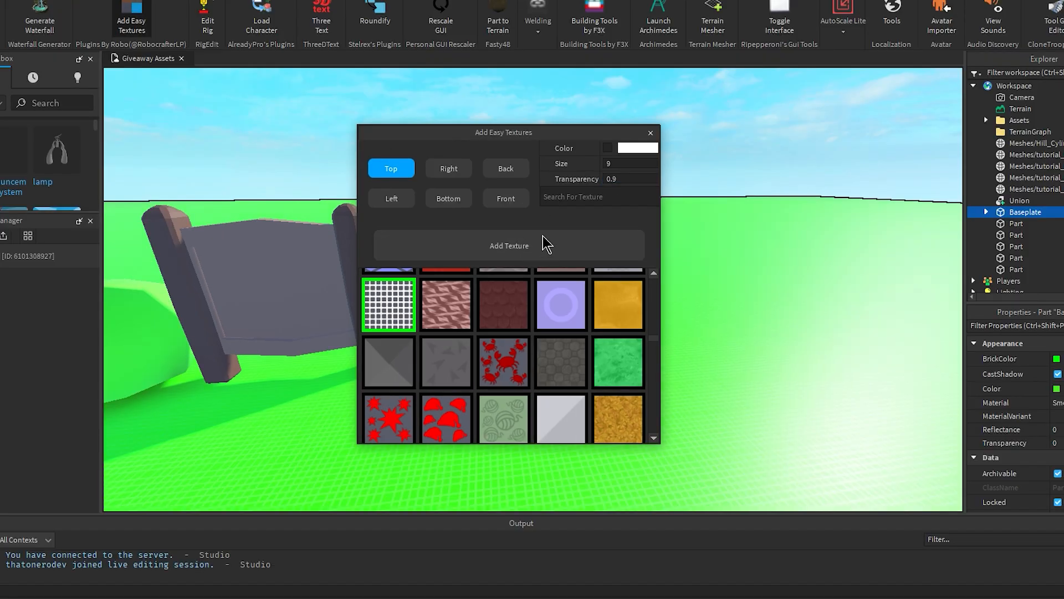
# - Examine the grid texture on the Baseplate up close and browse the plugin's other textures
pyautogui.click(651, 133)
pyautogui.moveTo(654, 297); pyautogui.dragTo(652, 300, button='right')
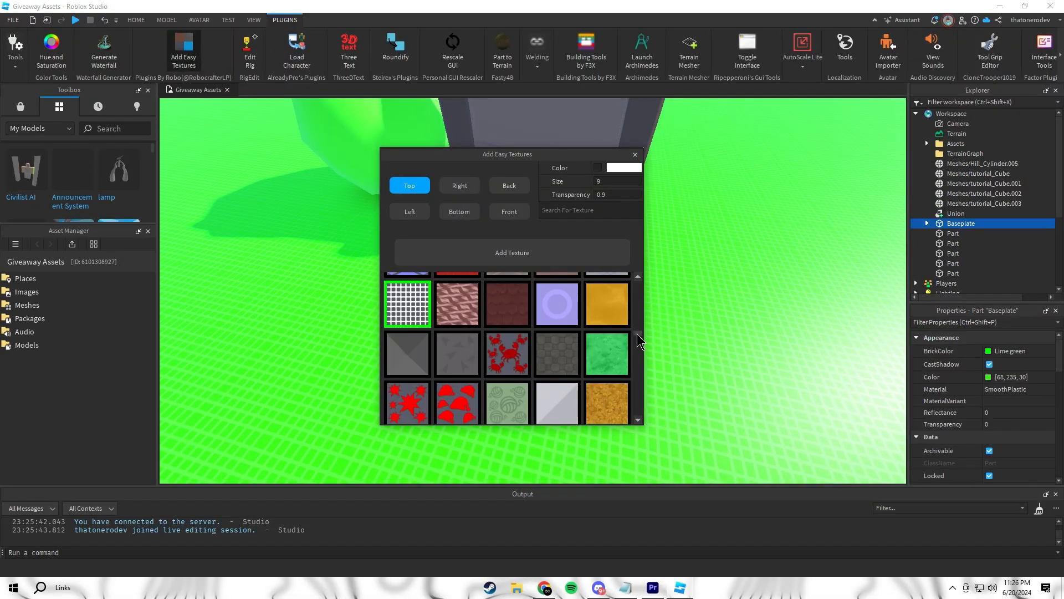
pyautogui.moveTo(637, 335)
pyautogui.mouseDown()
pyautogui.moveTo(647, 388)
pyautogui.moveTo(641, 332)
pyautogui.mouseUp()
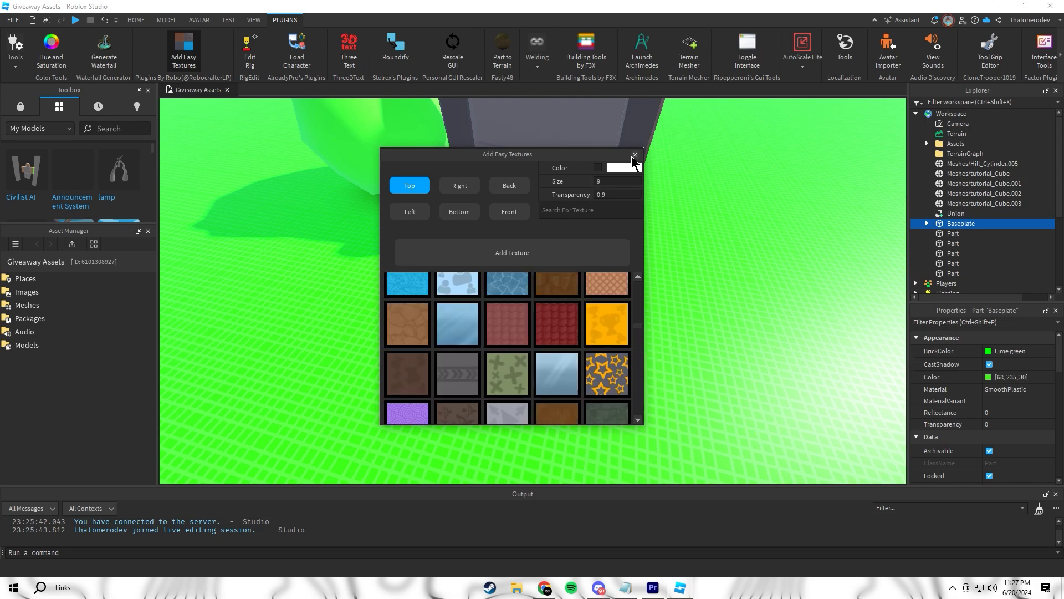
# - Close the Add Easy Textures window and bring the whole board and its pillars into view
pyautogui.click(635, 155)
pyautogui.moveTo(622, 285); pyautogui.dragTo(624, 285, button='right')
pyautogui.moveTo(580, 317); pyautogui.dragTo(639, 297, button='right')
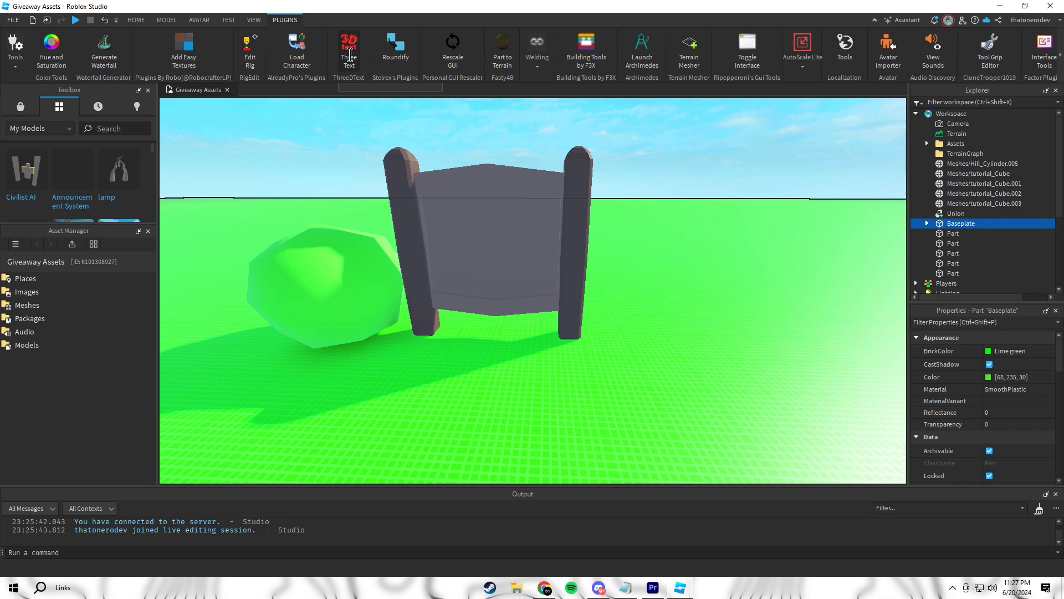
# - Open the ThreeDText plugin and place a sample 3D text on the upper part of the gray board
pyautogui.click(349, 54)
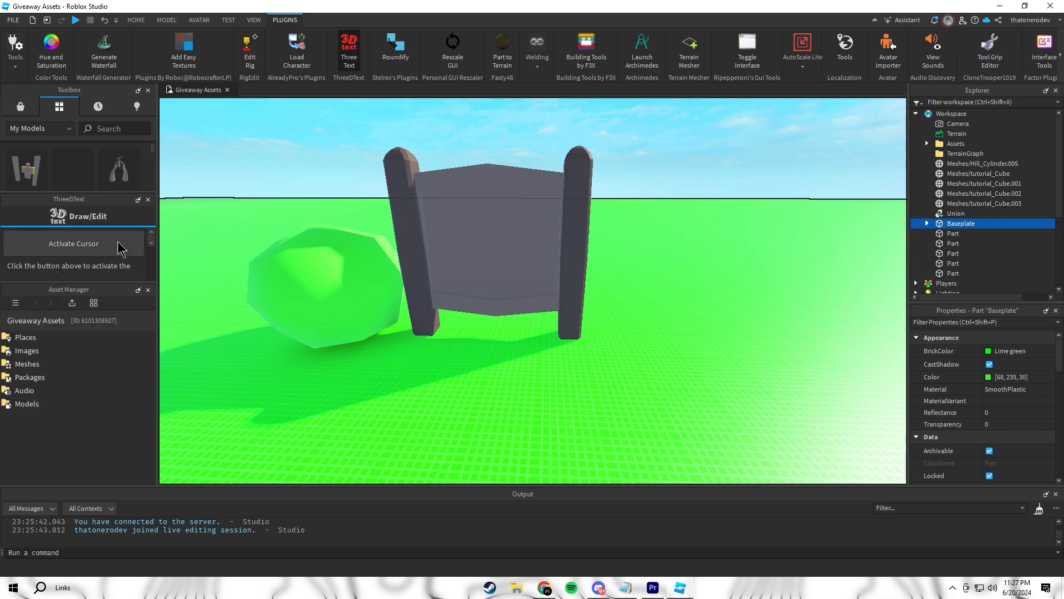
pyautogui.moveTo(107, 202); pyautogui.dragTo(369, 200)
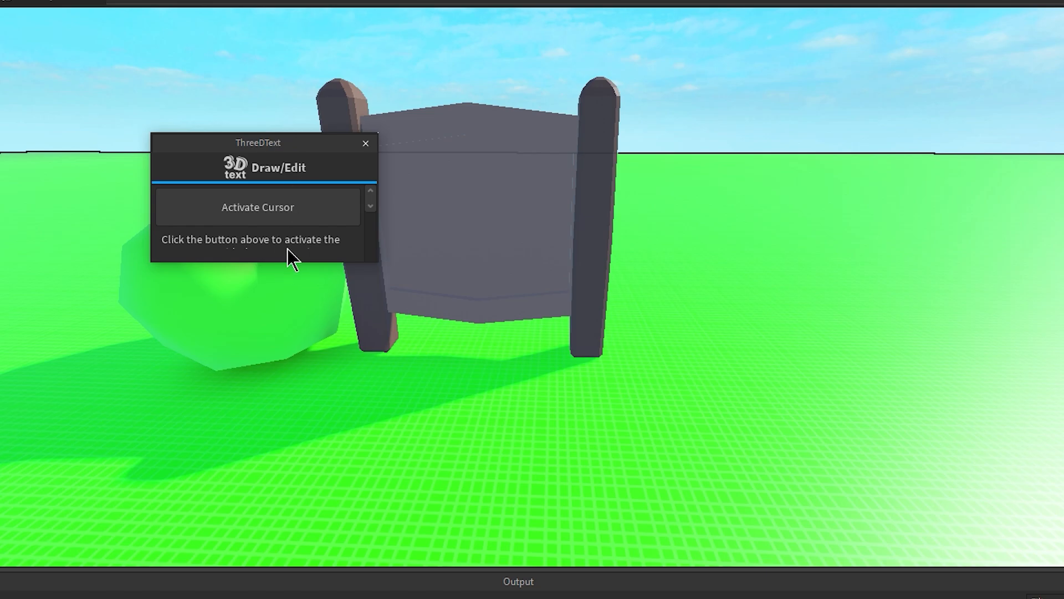
pyautogui.moveTo(288, 174)
pyautogui.mouseDown()
pyautogui.moveTo(224, 145)
pyautogui.moveTo(191, 145)
pyautogui.mouseUp()
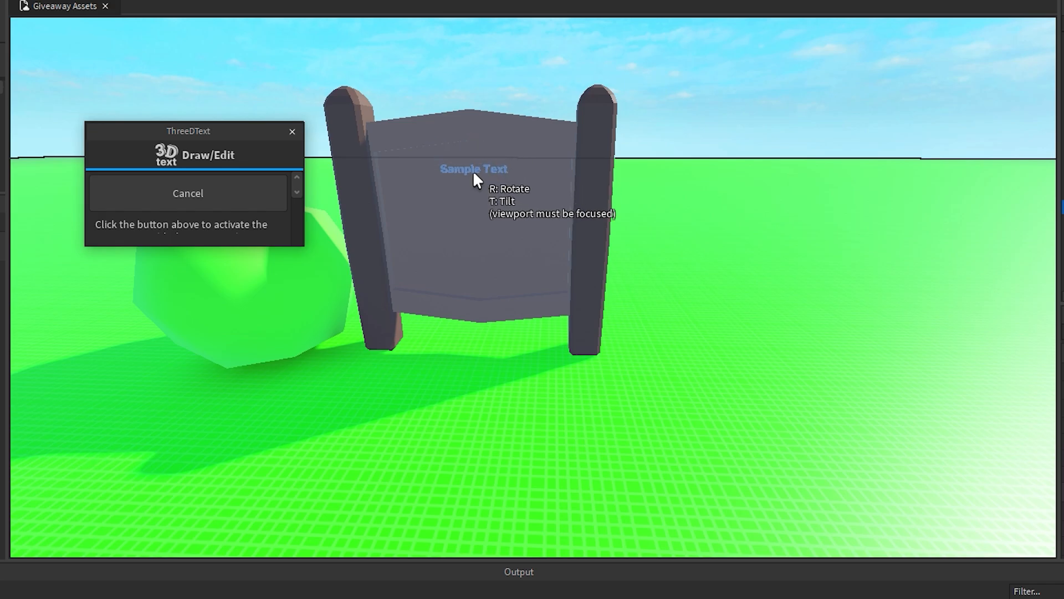
pyautogui.click(480, 173)
pyautogui.press('f')
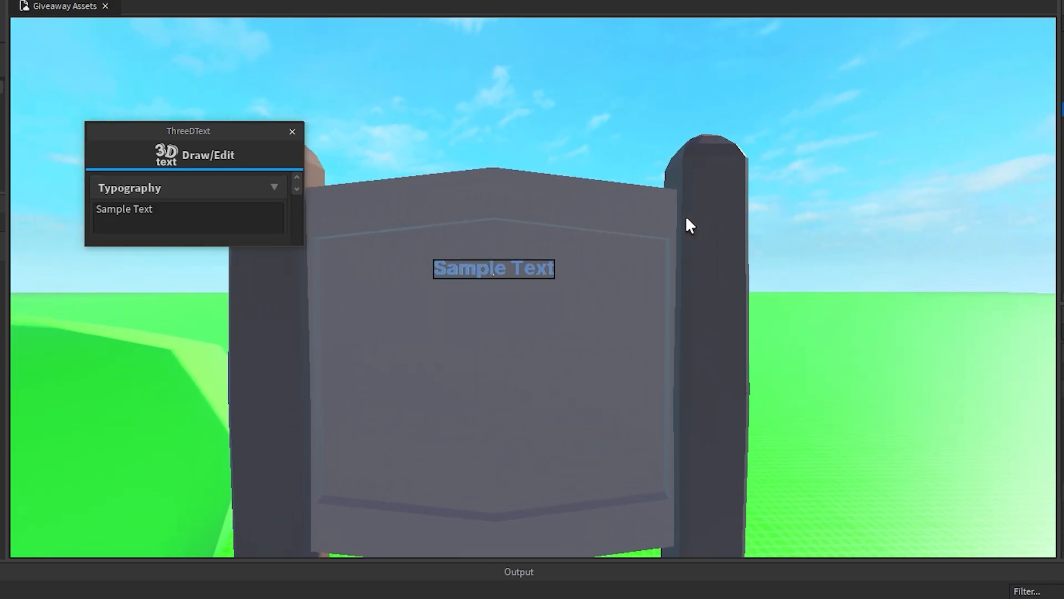
# - Enlarge the ThreeDText window and replace the sample text with the creator's username followed by "is cool"
pyautogui.moveTo(198, 246); pyautogui.dragTo(183, 396)
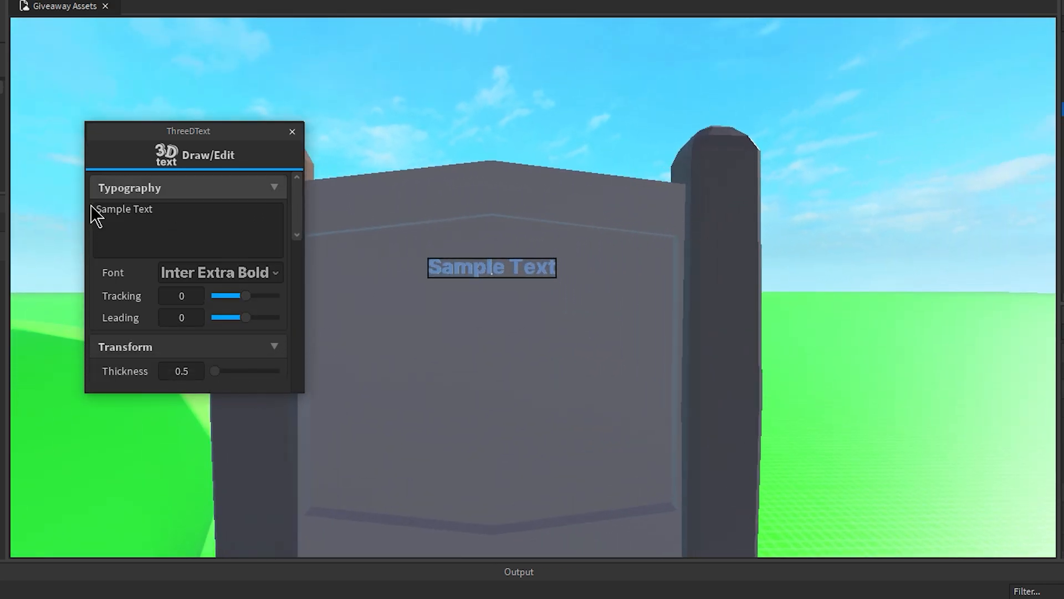
pyautogui.click(194, 223)
pyautogui.hotkey('ctrl', 'a')
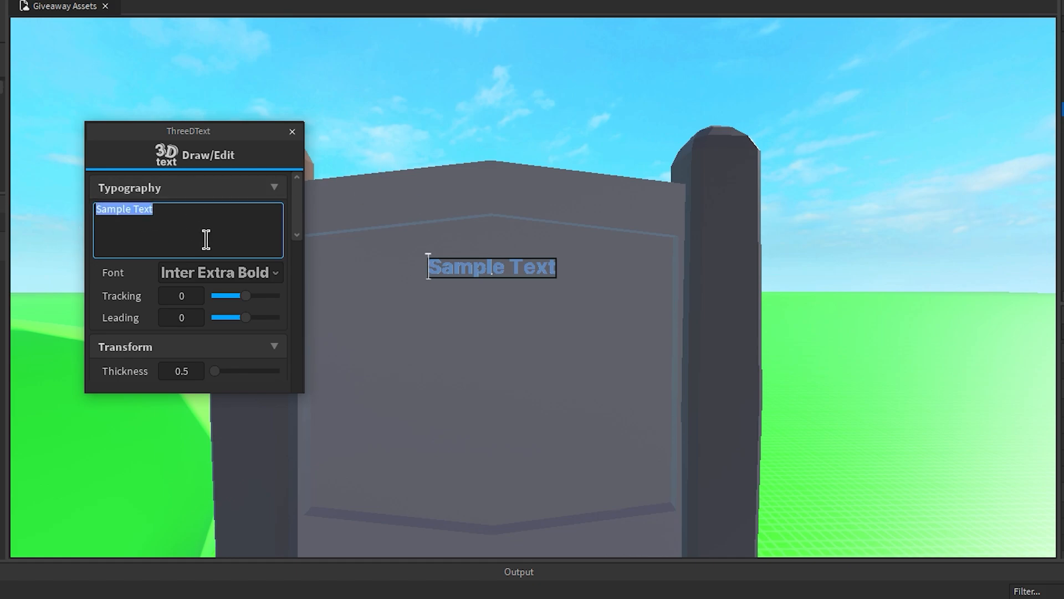
pyautogui.write('thatone')
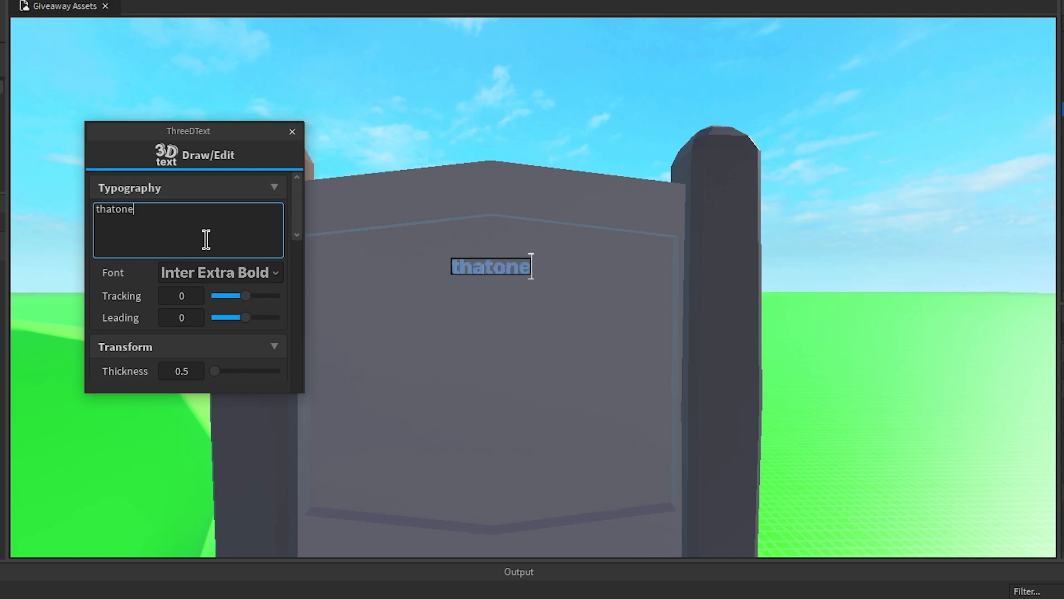
pyautogui.write('rodev is cool')
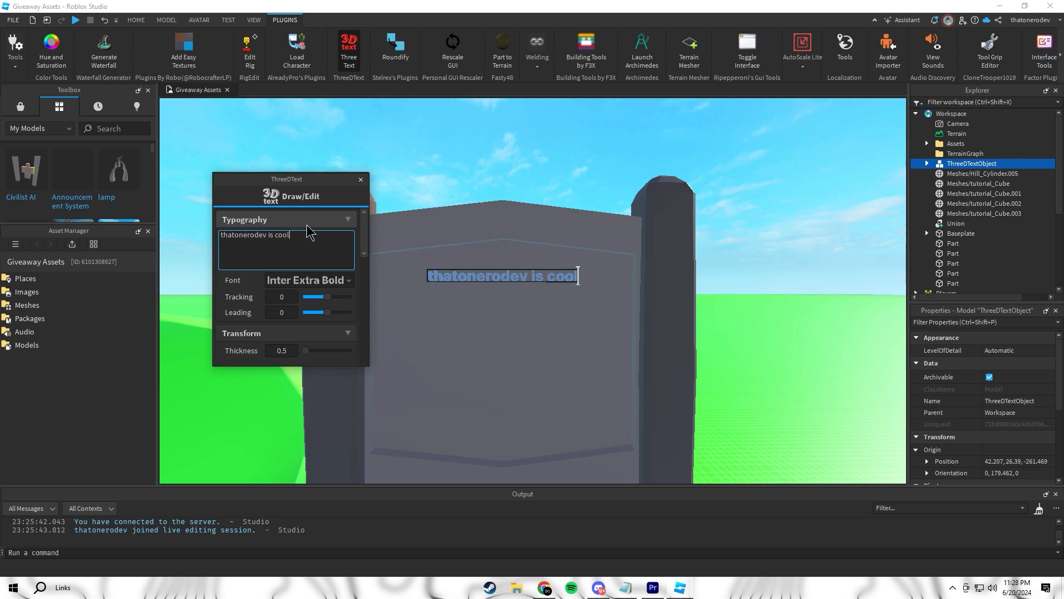
# - Browse the fonts for the 3D text and apply GrandHotel-Regular
pyautogui.click(329, 285)
pyautogui.scroll(-5, 330, 242)
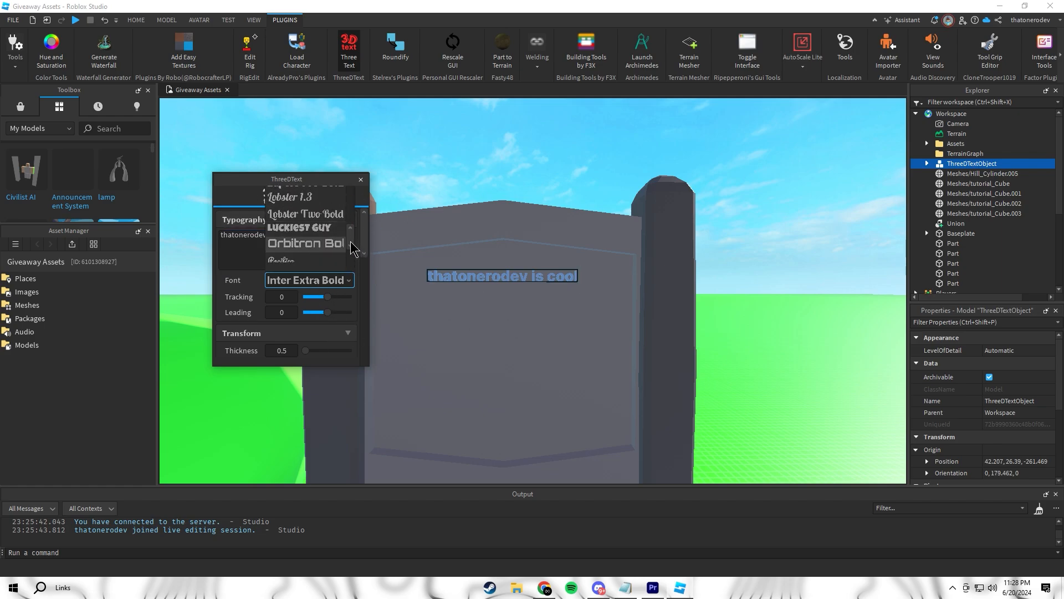
pyautogui.scroll(3, 333, 250)
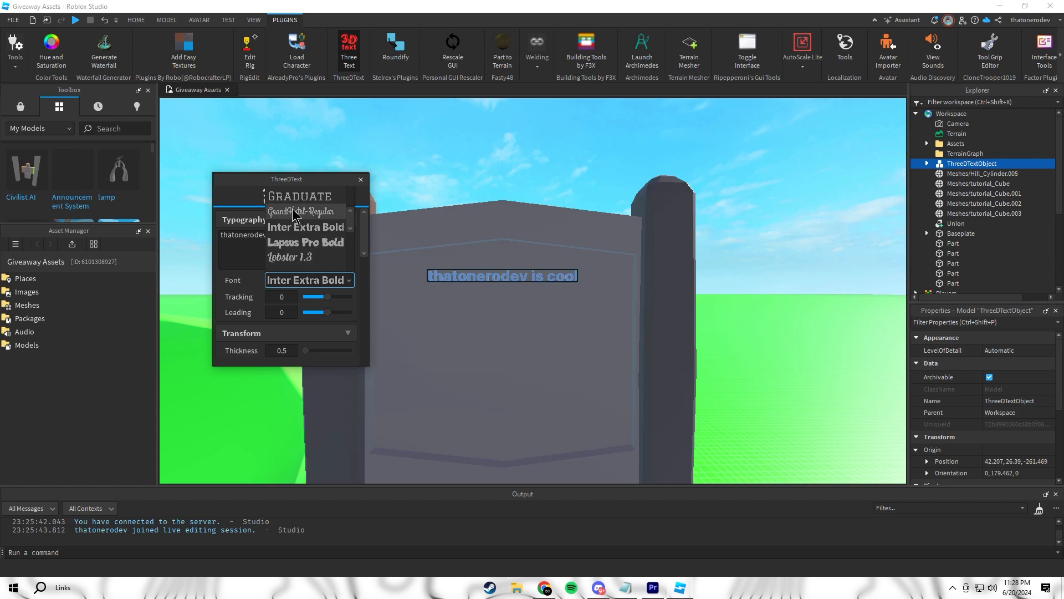
pyautogui.click(316, 213)
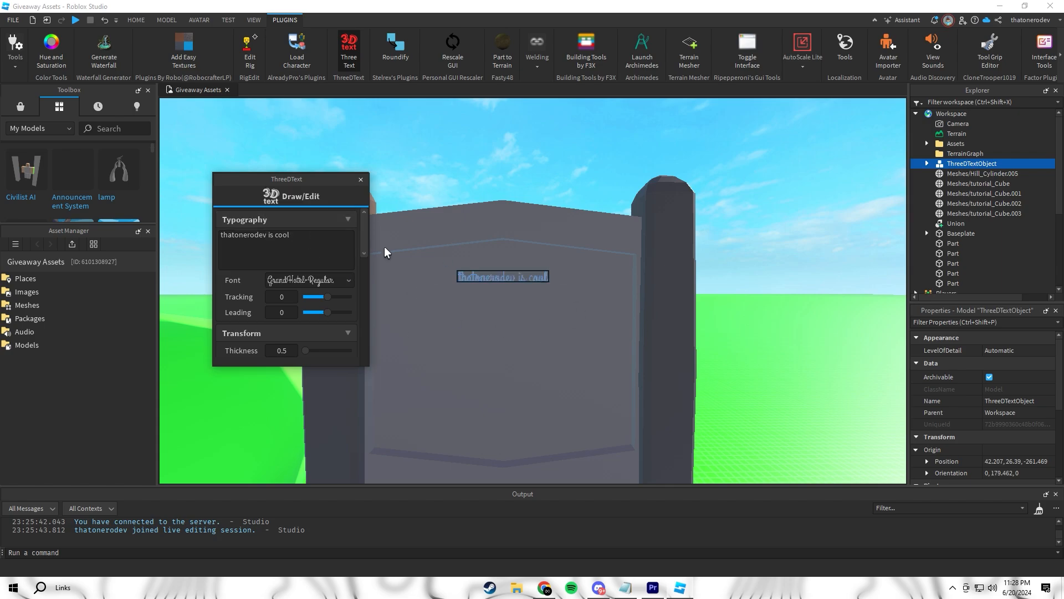
# - Set the 3D text's scale to 5.75 and its thickness to 10
pyautogui.scroll(-3, 290, 313)
pyautogui.scroll(3, 266, 287)
pyautogui.scroll(-1, 312, 307)
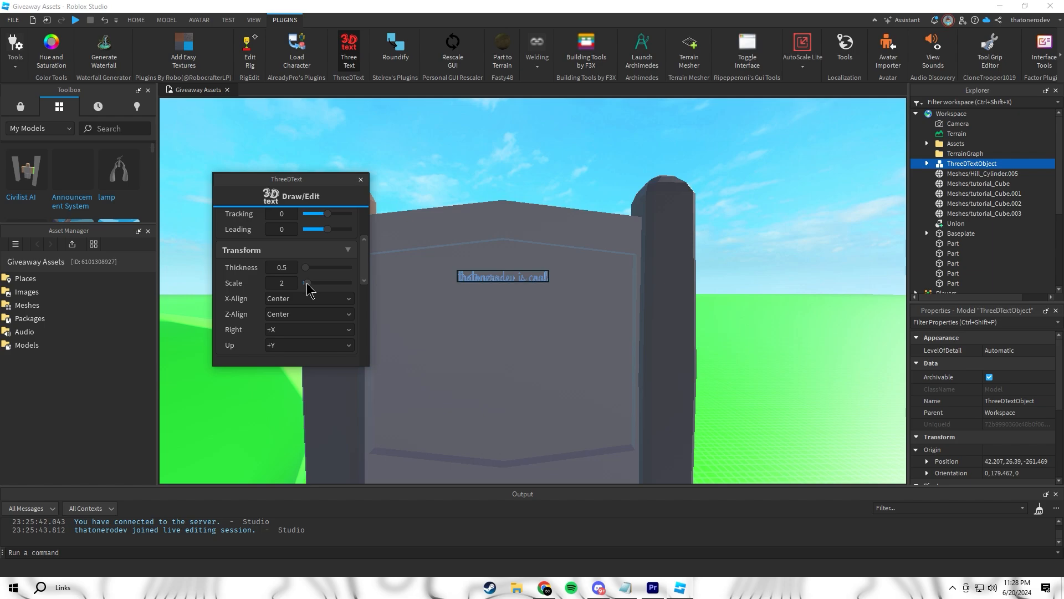
pyautogui.moveTo(307, 288); pyautogui.dragTo(309, 284)
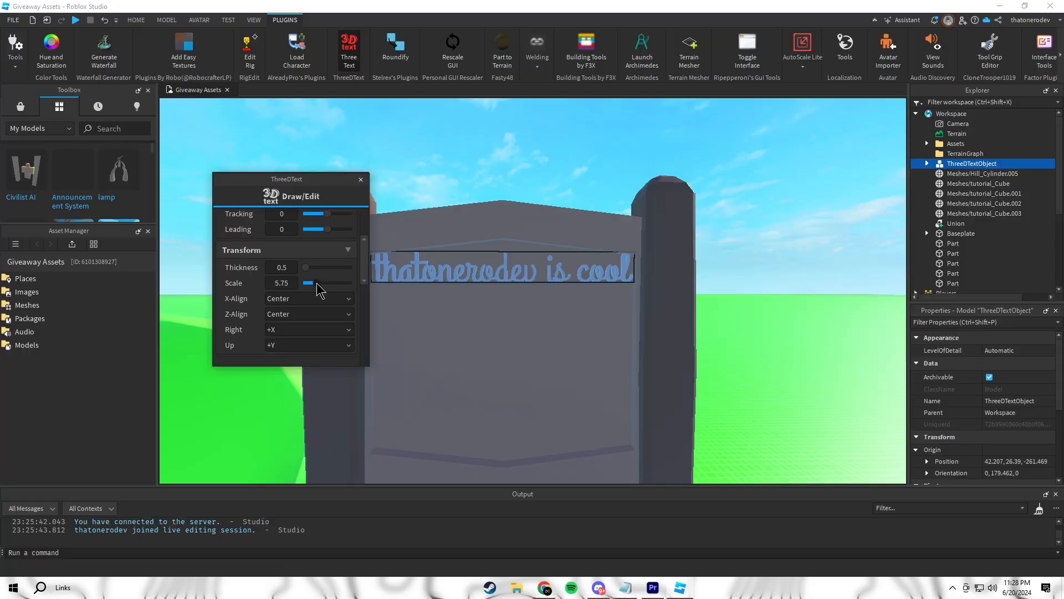
pyautogui.moveTo(309, 281); pyautogui.dragTo(317, 289)
pyautogui.moveTo(597, 271); pyautogui.dragTo(601, 268, button='right')
pyautogui.moveTo(309, 268); pyautogui.dragTo(353, 267)
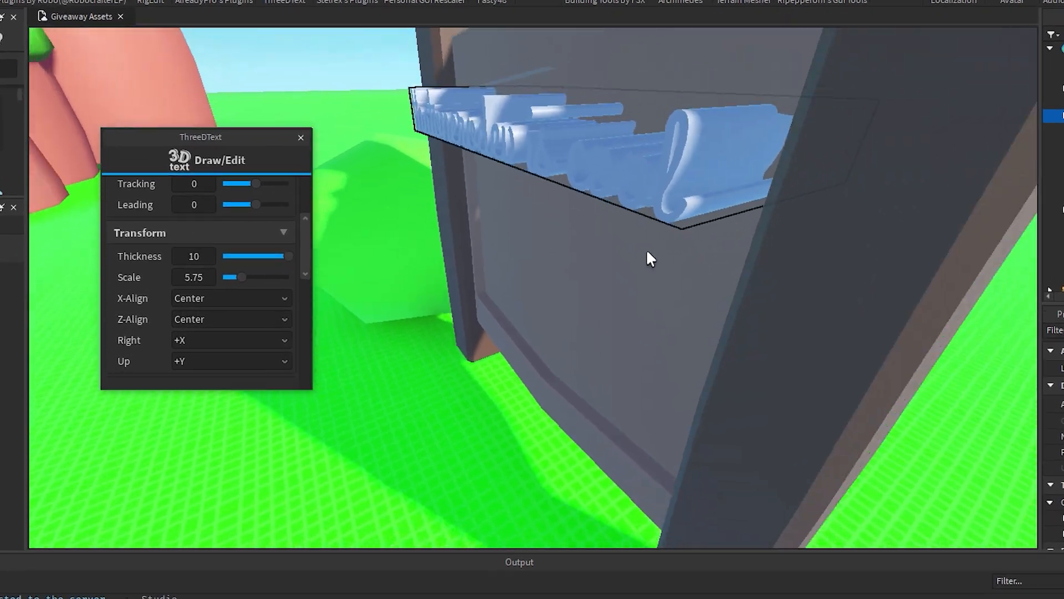
# - Color the 3D text bright green, finalize it and close the ThreeDText plugin
pyautogui.moveTo(647, 249); pyautogui.dragTo(646, 248, button='right')
pyautogui.scroll(-4, 258, 302)
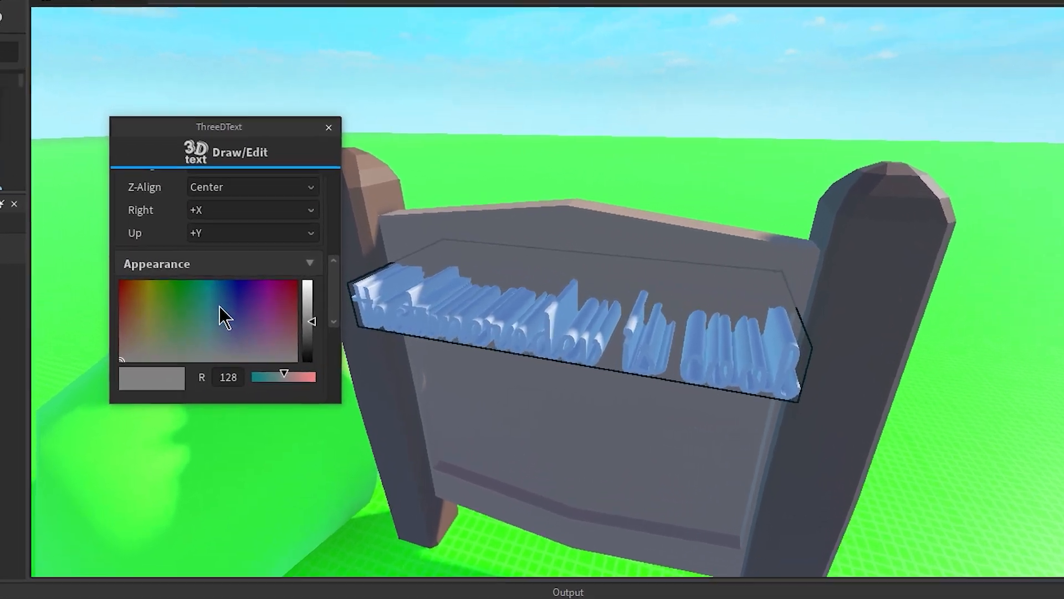
pyautogui.click(214, 306)
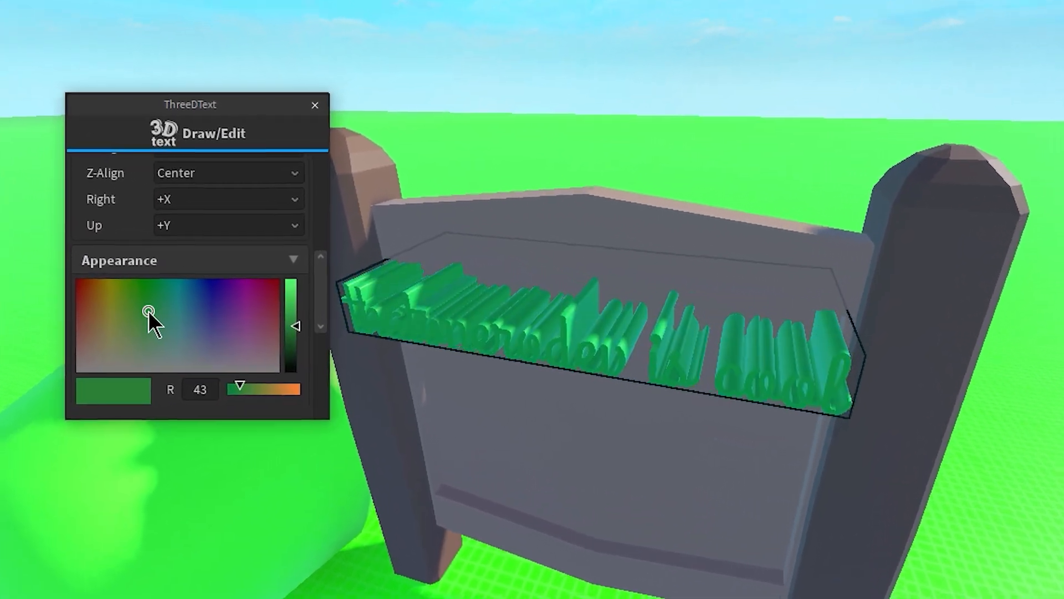
pyautogui.moveTo(330, 313); pyautogui.dragTo(329, 280)
pyautogui.scroll(-5, 249, 352)
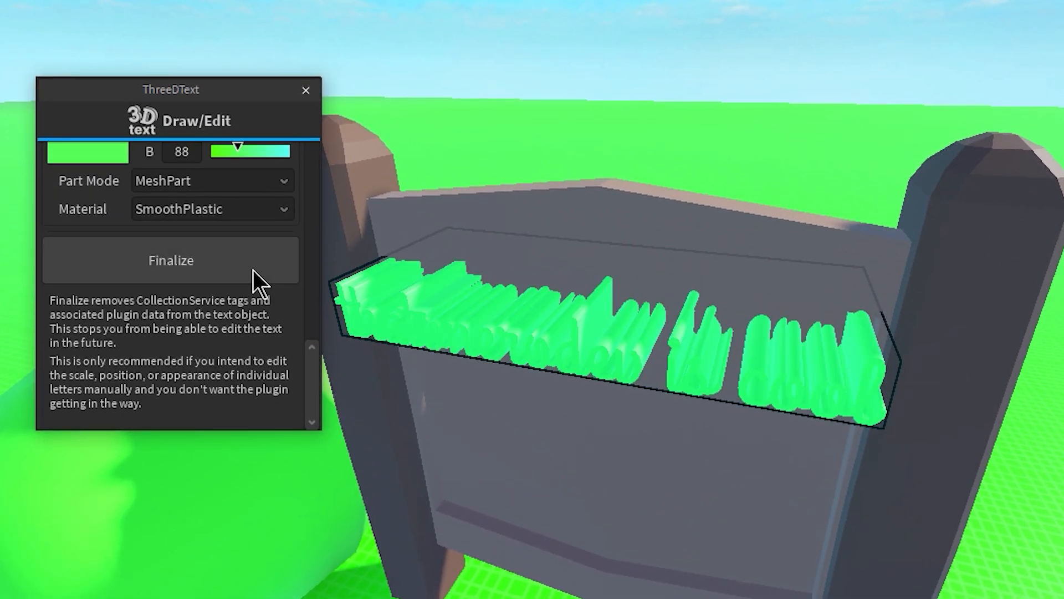
pyautogui.click(210, 267)
pyautogui.click(306, 90)
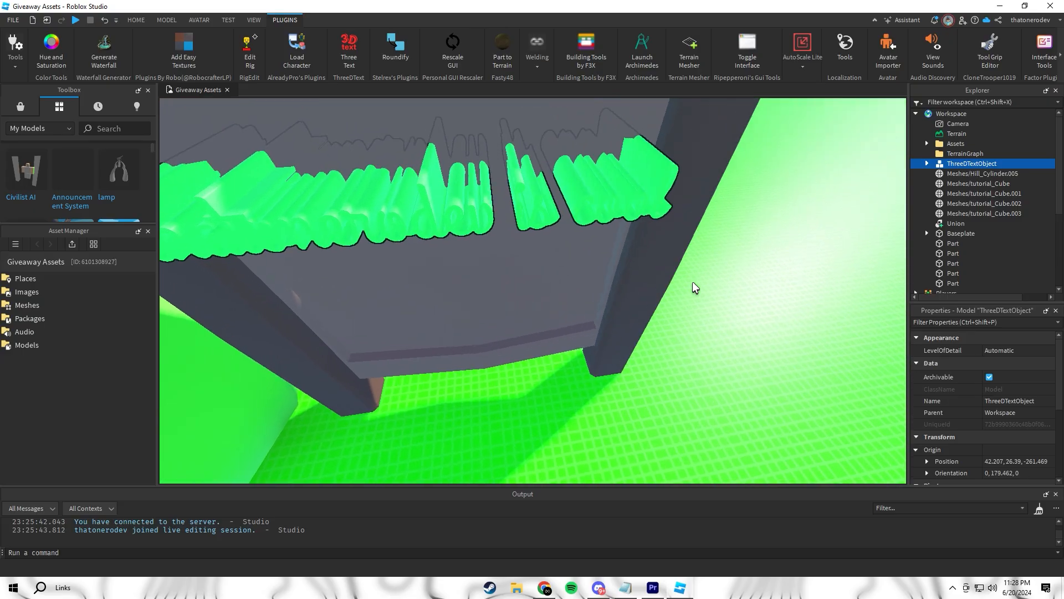
# - Move the green 3D text back into the board so only its front stands out from the face
pyautogui.moveTo(693, 287); pyautogui.dragTo(694, 287, button='right')
pyautogui.press('s')
pyautogui.press('w')
pyautogui.press('s')
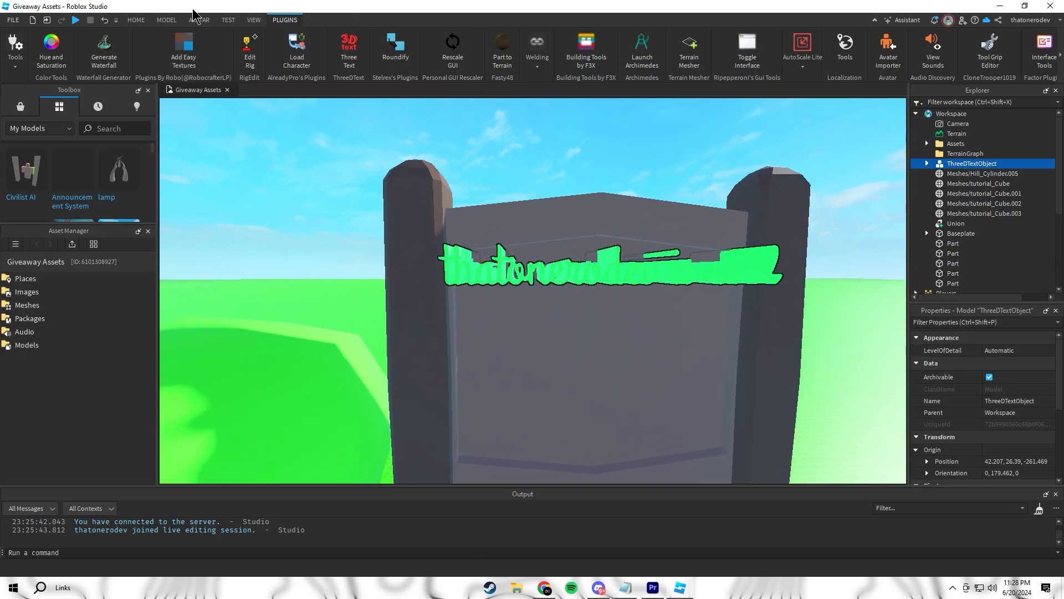
pyautogui.click(136, 20)
pyautogui.click(105, 47)
pyautogui.moveTo(544, 235); pyautogui.dragTo(544, 235, button='right')
pyautogui.press('a')
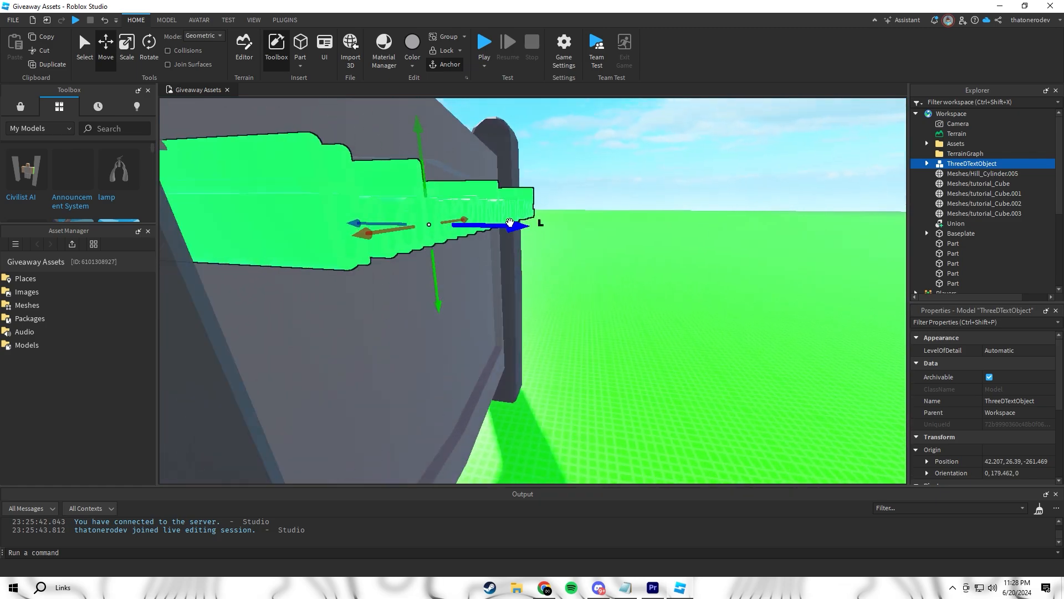
pyautogui.moveTo(512, 223); pyautogui.dragTo(407, 220)
pyautogui.click(166, 20)
pyautogui.moveTo(309, 222); pyautogui.dragTo(459, 239)
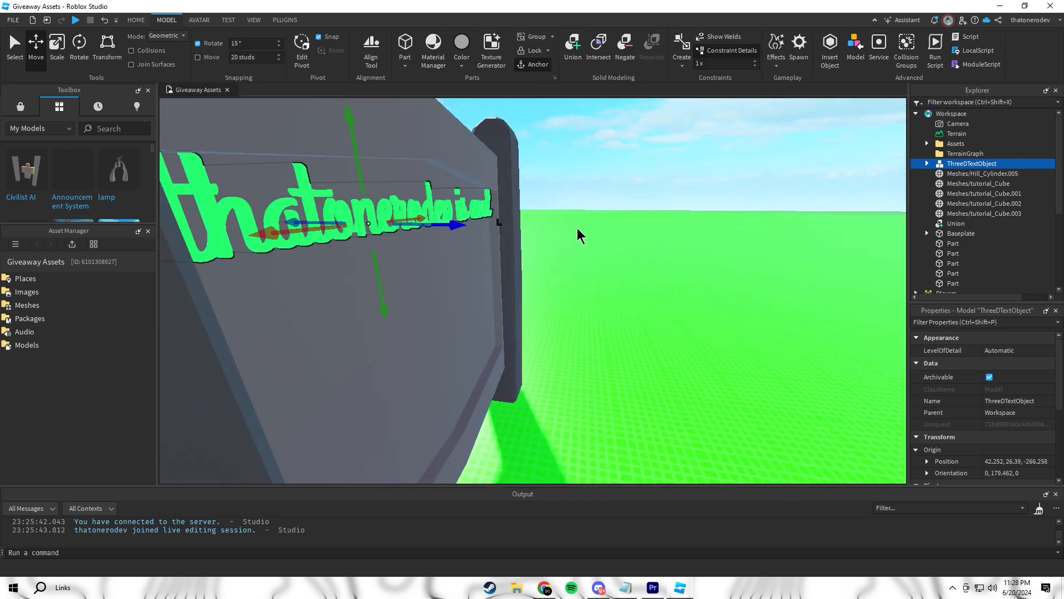
# - Look over the recessed text on the board and remove it from the workspace
pyautogui.press('s')
pyautogui.moveTo(669, 247); pyautogui.dragTo(670, 247, button='right')
pyautogui.click(670, 247)
pyautogui.moveTo(745, 286); pyautogui.dragTo(746, 285, button='right')
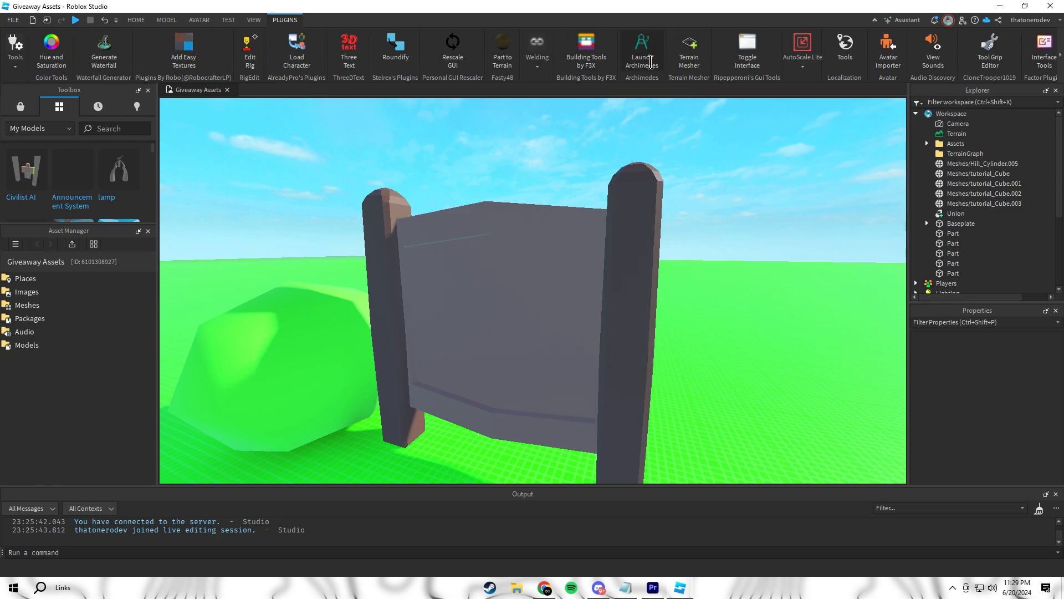
# - Launch the Archimedes plugin and insert a new block part near the board
pyautogui.click(642, 56)
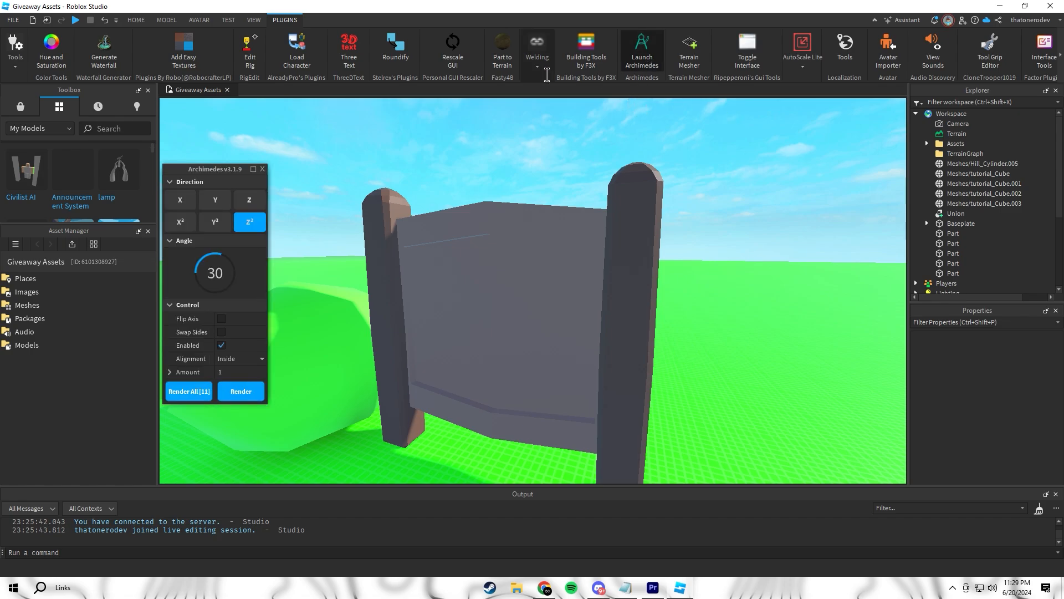
pyautogui.moveTo(604, 225); pyautogui.dragTo(593, 238, button='right')
pyautogui.scroll(-3, 597, 241)
pyautogui.click(136, 20)
pyautogui.click(303, 53)
pyautogui.scroll(4, 542, 273)
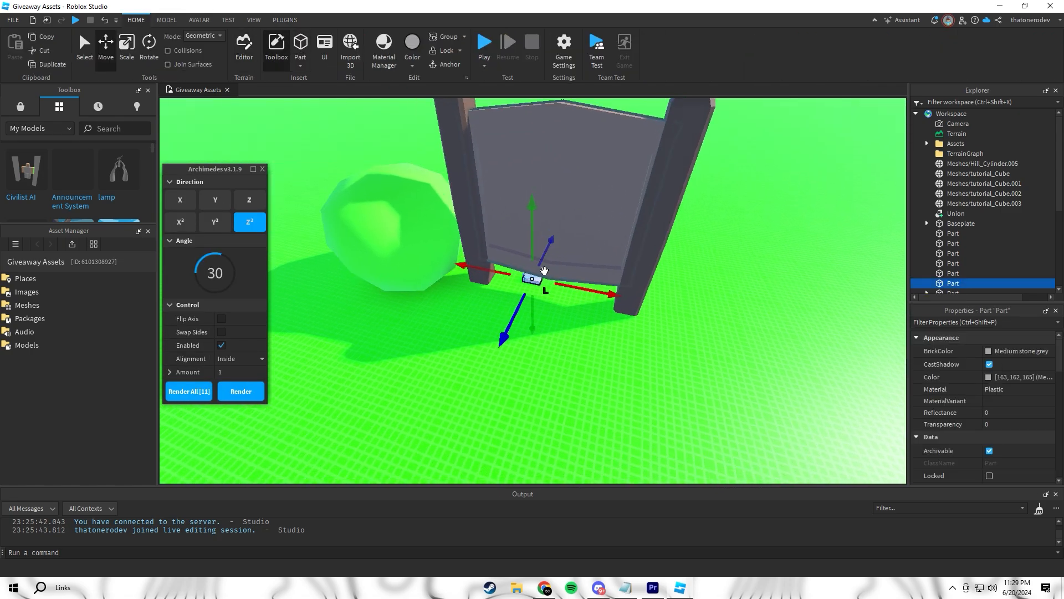
# - Move the new part onto the open ground beside the board and switch to the Scale tool
pyautogui.moveTo(505, 281); pyautogui.dragTo(575, 302)
pyautogui.moveTo(505, 282); pyautogui.dragTo(574, 302, button='right')
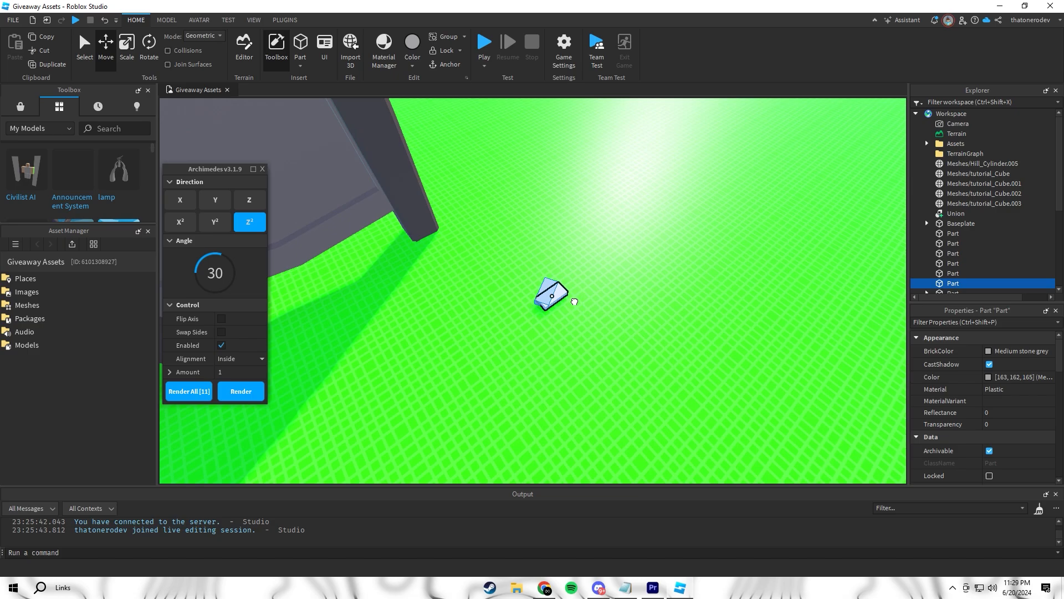
pyautogui.moveTo(574, 302); pyautogui.dragTo(541, 294)
pyautogui.moveTo(574, 302); pyautogui.dragTo(595, 228, button='right')
pyautogui.scroll(2, 484, 142)
pyautogui.click(127, 51)
pyautogui.scroll(3, 546, 305)
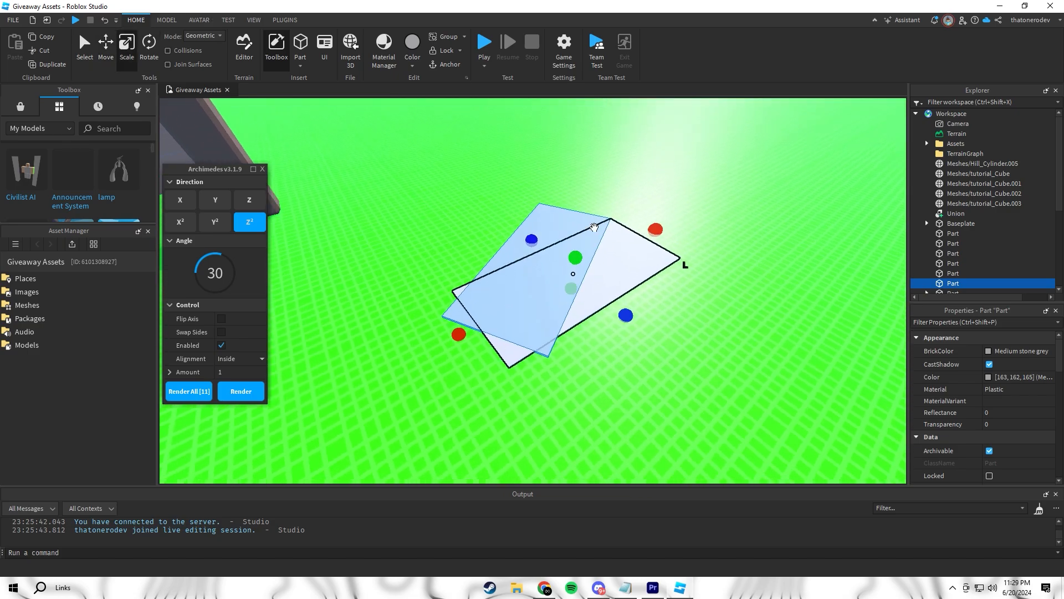
pyautogui.moveTo(280, 332); pyautogui.dragTo(302, 310, button='right')
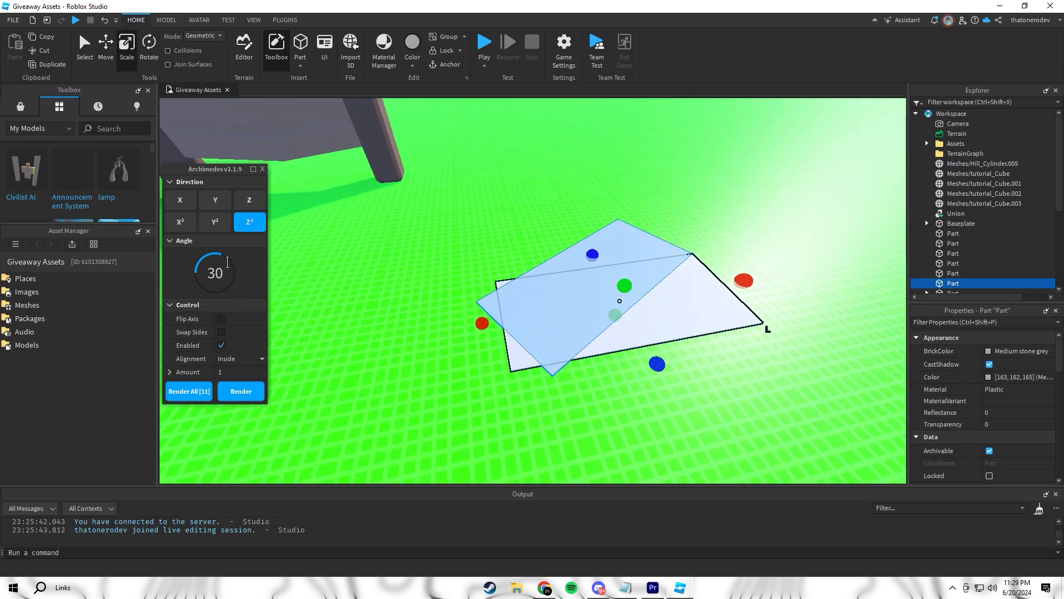
# - Set the Archimedes angle to 11, try Swap Sides, and render a curve segment from the part with Flip Axis on
pyautogui.moveTo(242, 292); pyautogui.dragTo(190, 273)
pyautogui.click(221, 332)
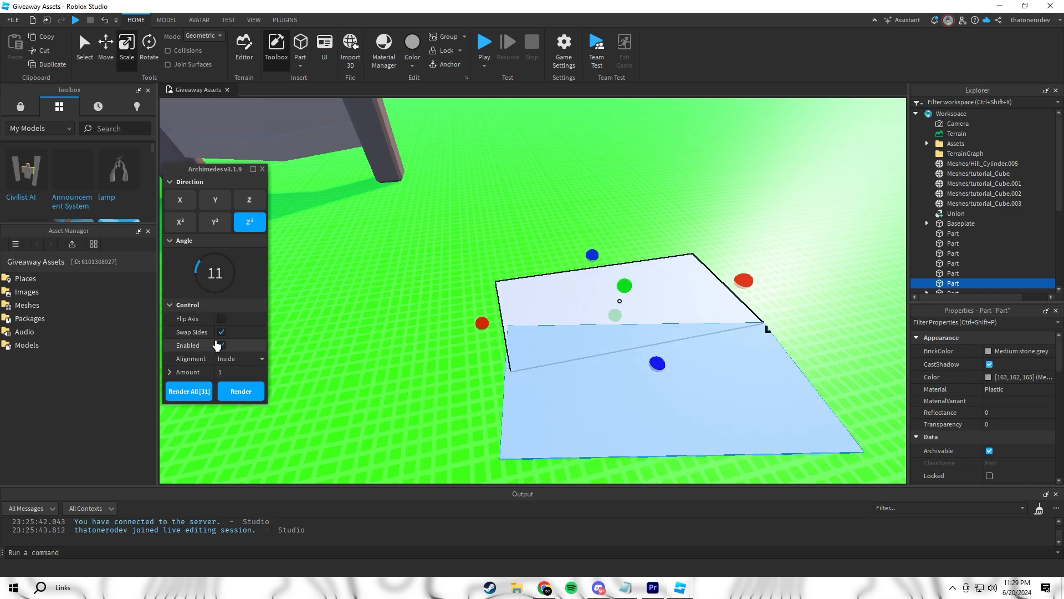
pyautogui.click(221, 332)
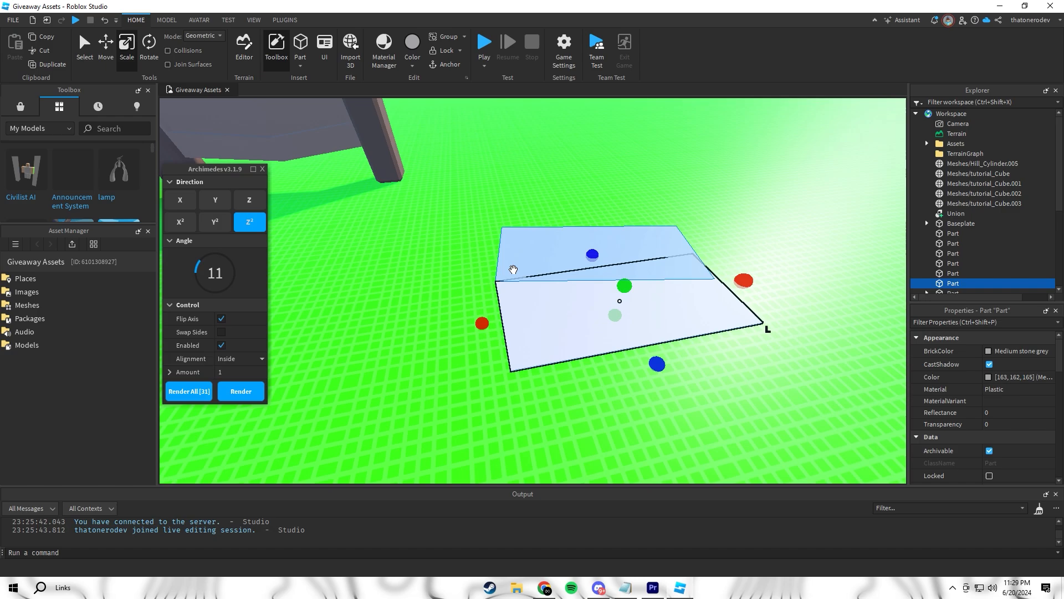
pyautogui.click(221, 320)
pyautogui.click(258, 392)
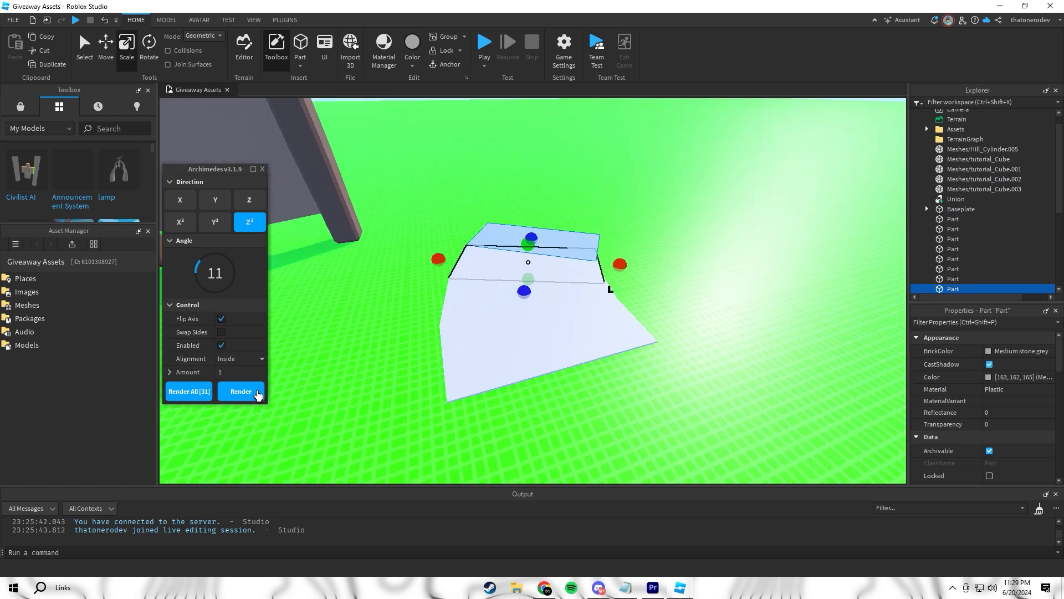
# - Turn Flip Axis off, set the angle to 16 and render further segments to bend the path the other way
pyautogui.moveTo(205, 260)
pyautogui.mouseDown()
pyautogui.moveTo(214, 266)
pyautogui.moveTo(179, 312)
pyautogui.moveTo(209, 271)
pyautogui.moveTo(239, 266)
pyautogui.moveTo(206, 259)
pyautogui.mouseUp()
pyautogui.click(221, 318)
pyautogui.click(211, 261)
pyautogui.click(240, 390)
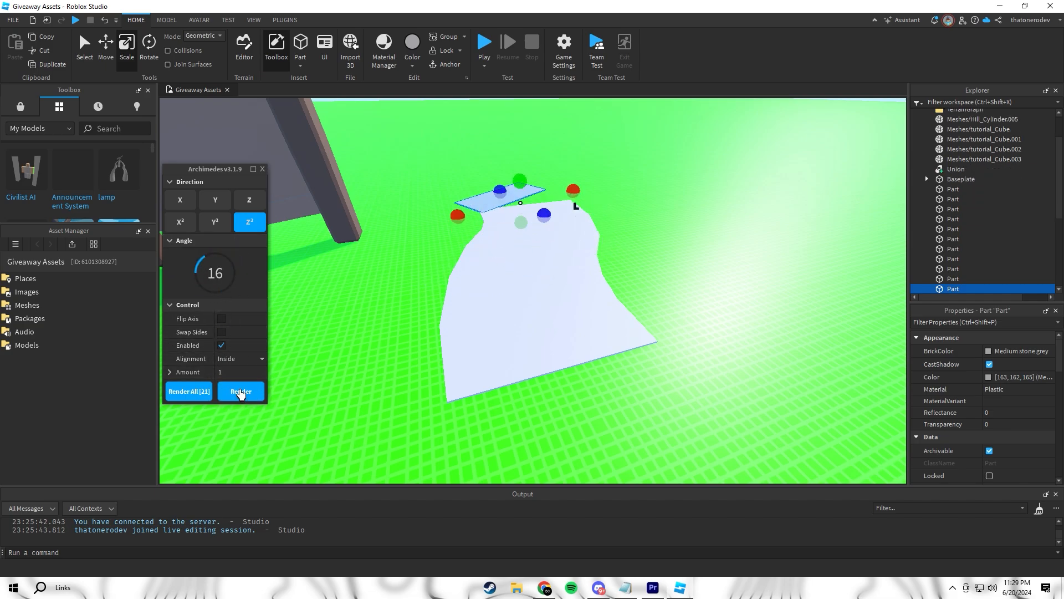
pyautogui.click(241, 391)
# - Render more path segments with Flip Axis on, and set up a further segment with Flip Axis off and the angle at 35
pyautogui.click(221, 319)
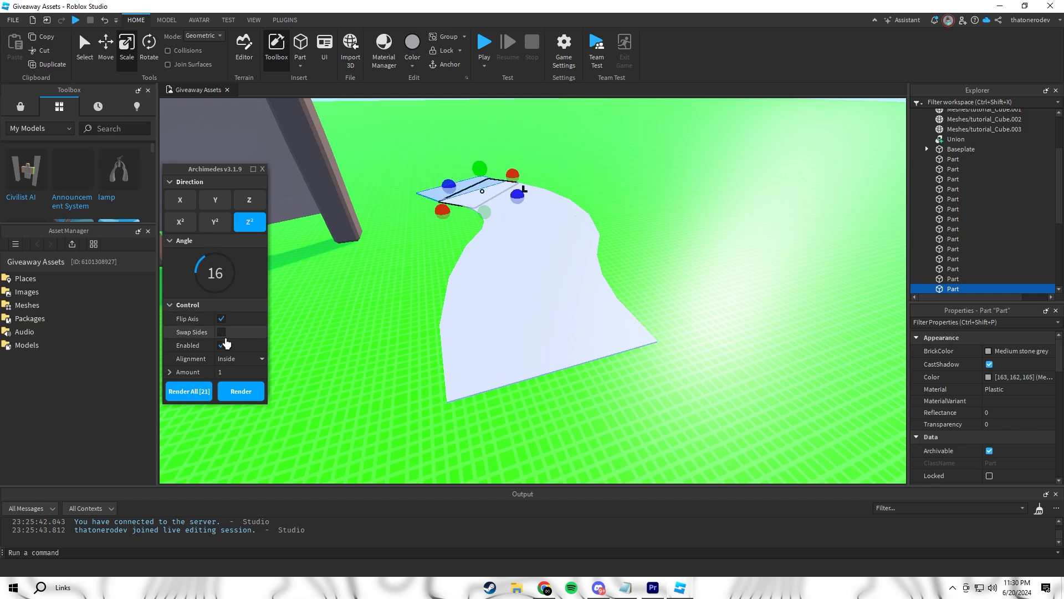
pyautogui.click(235, 390)
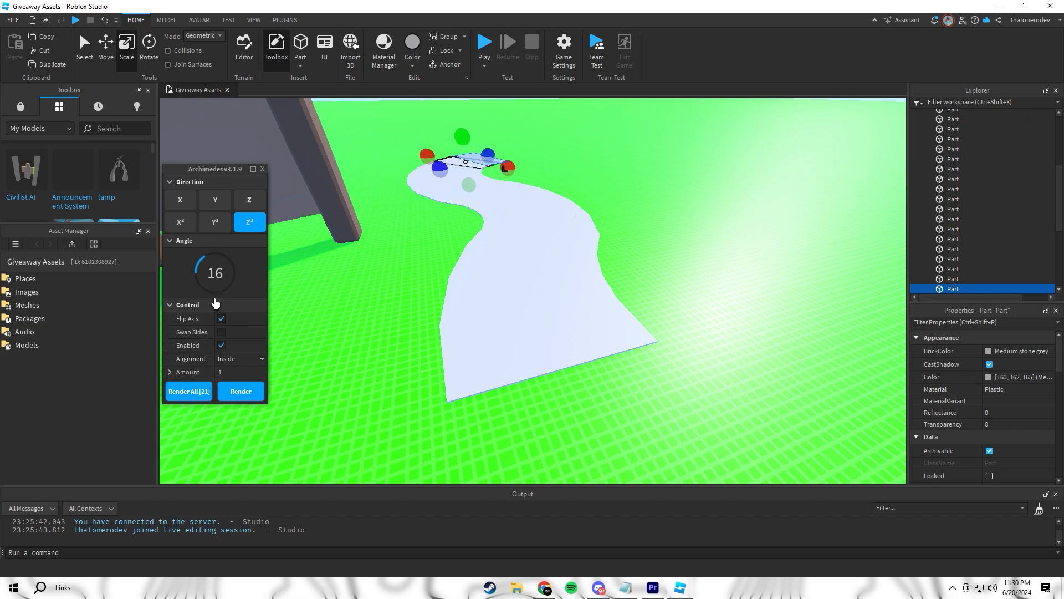
pyautogui.click(221, 318)
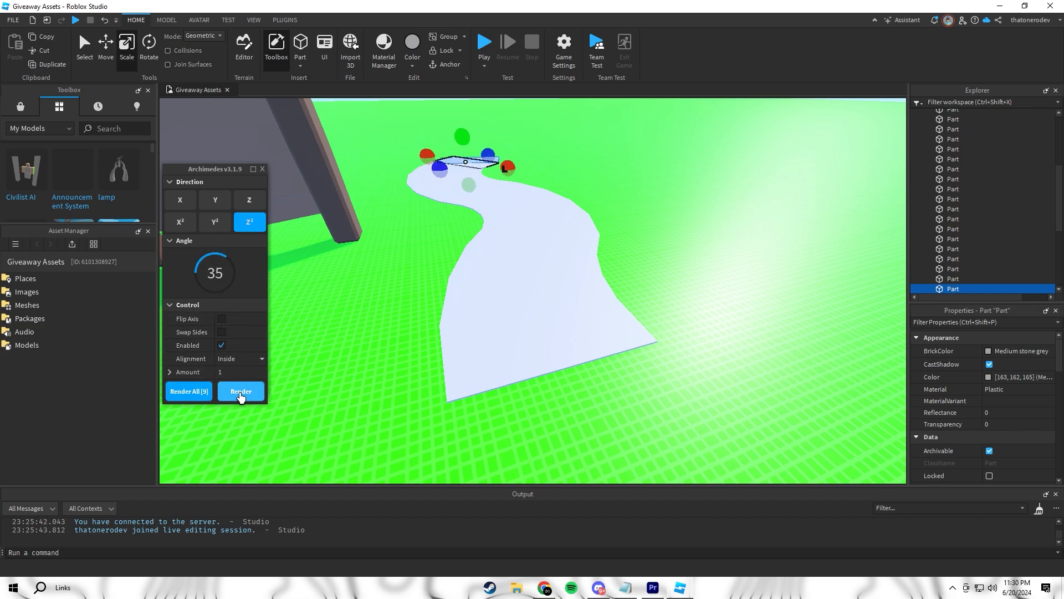
pyautogui.click(240, 396)
# - Examine the rendered winding path from above and along its length
pyautogui.click(601, 190)
pyautogui.scroll(5, 601, 190)
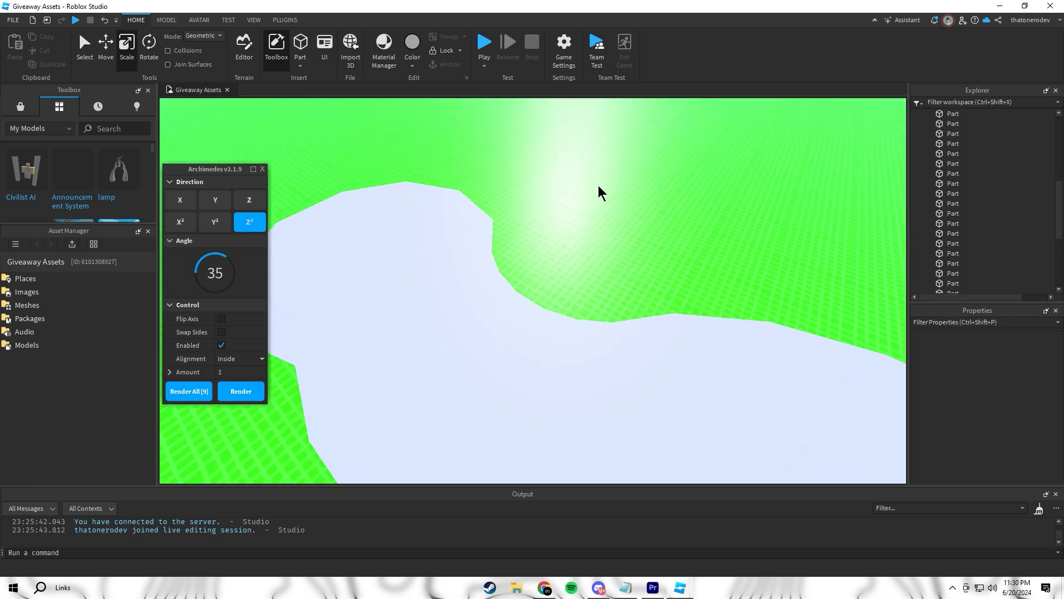
pyautogui.press('s')
pyautogui.press('d')
pyautogui.press('a')
pyautogui.press('d')
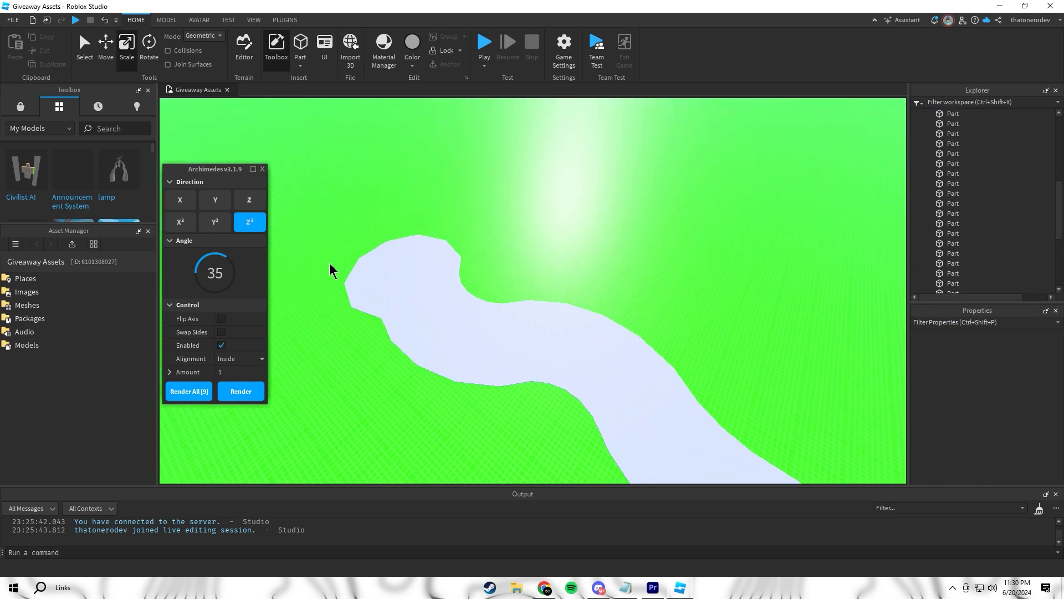
pyautogui.press('d')
pyautogui.moveTo(478, 290); pyautogui.dragTo(482, 248, button='right')
pyautogui.press('s')
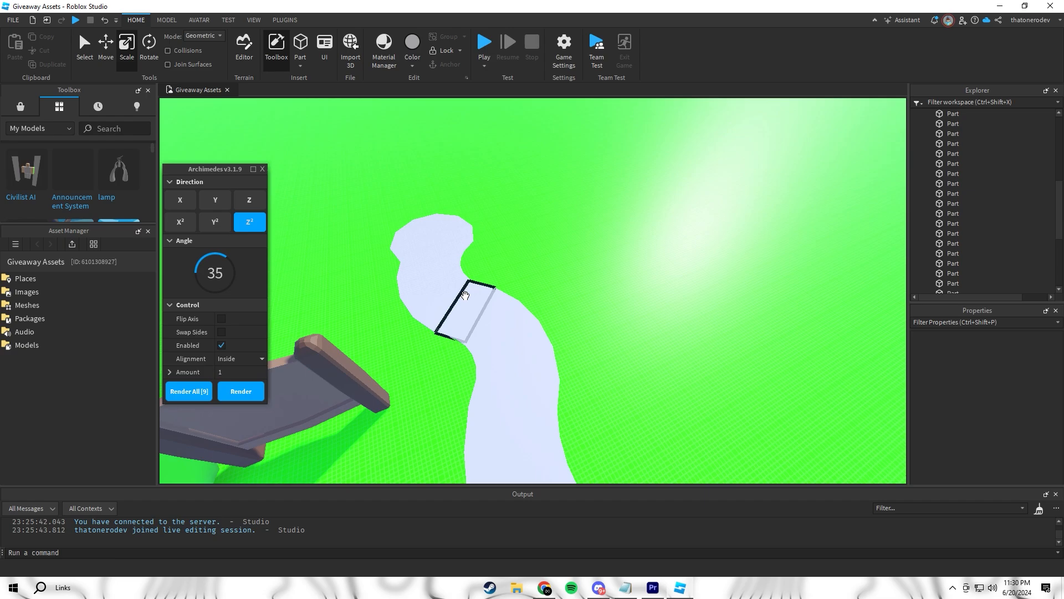
# - Move one path segment onto open ground, set the Archimedes angle to 15 and render all segments into a full ring
pyautogui.press('d')
pyautogui.moveTo(466, 296); pyautogui.dragTo(593, 198)
pyautogui.moveTo(547, 231); pyautogui.dragTo(551, 208, button='right')
pyautogui.press('w')
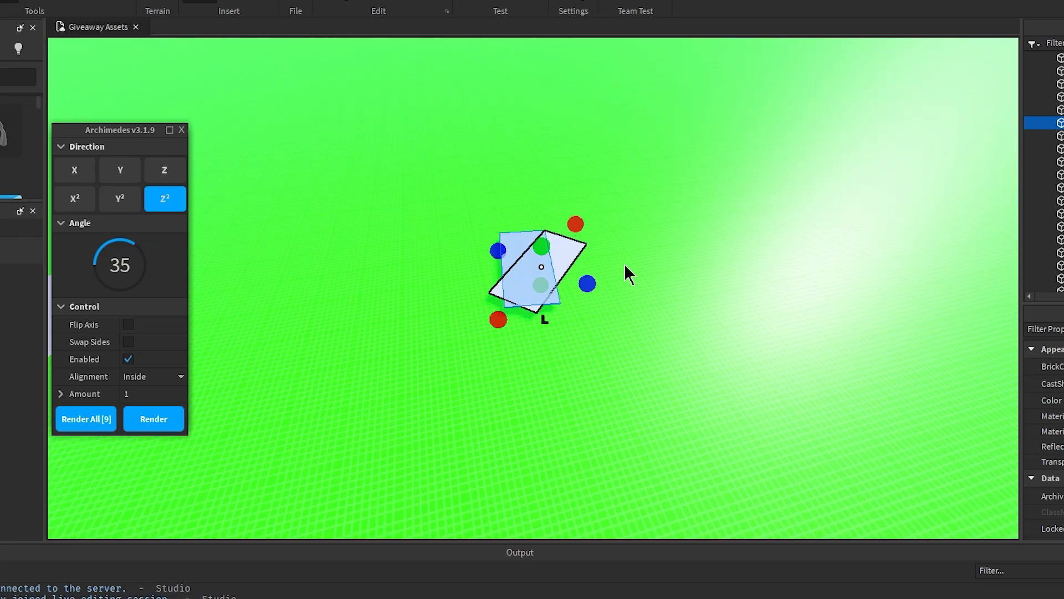
pyautogui.moveTo(135, 255); pyautogui.dragTo(101, 248)
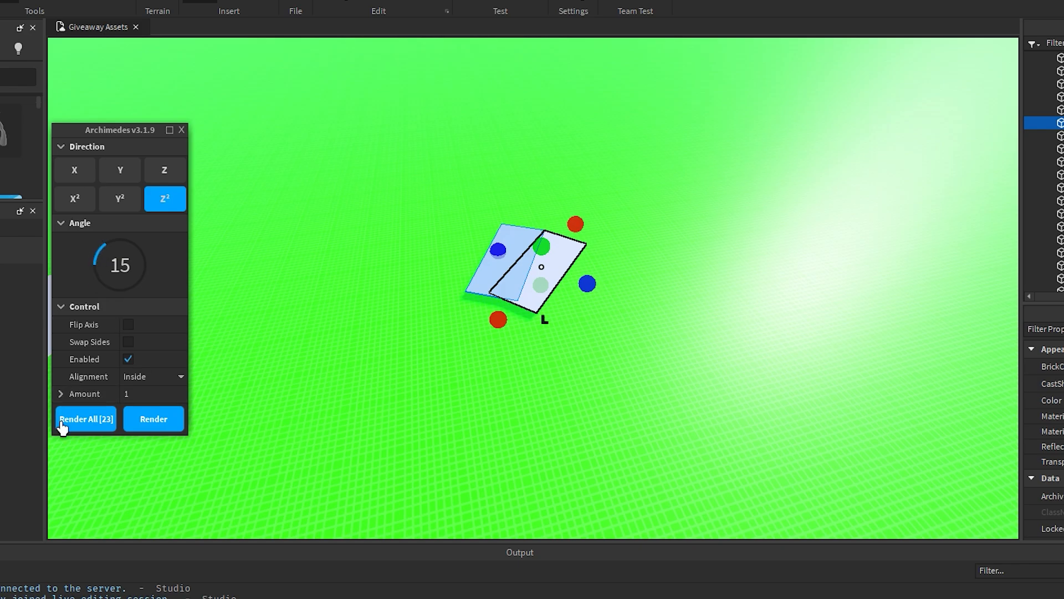
pyautogui.click(93, 423)
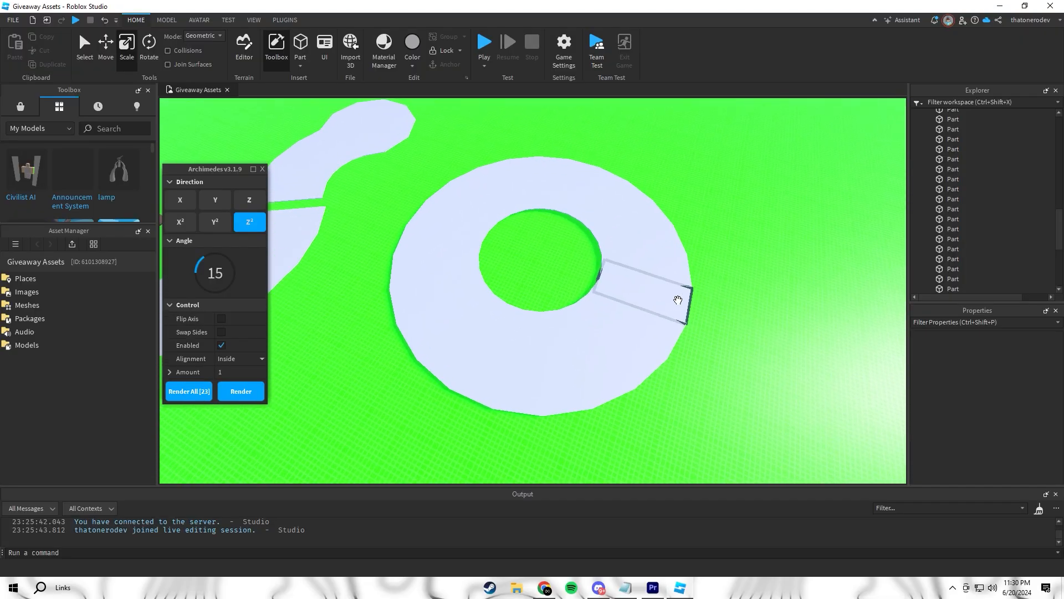
# - Select all the rendered path and ring parts and close the Archimedes plugin
pyautogui.scroll(-6, 651, 136)
pyautogui.hotkey('ctrl', 'a')
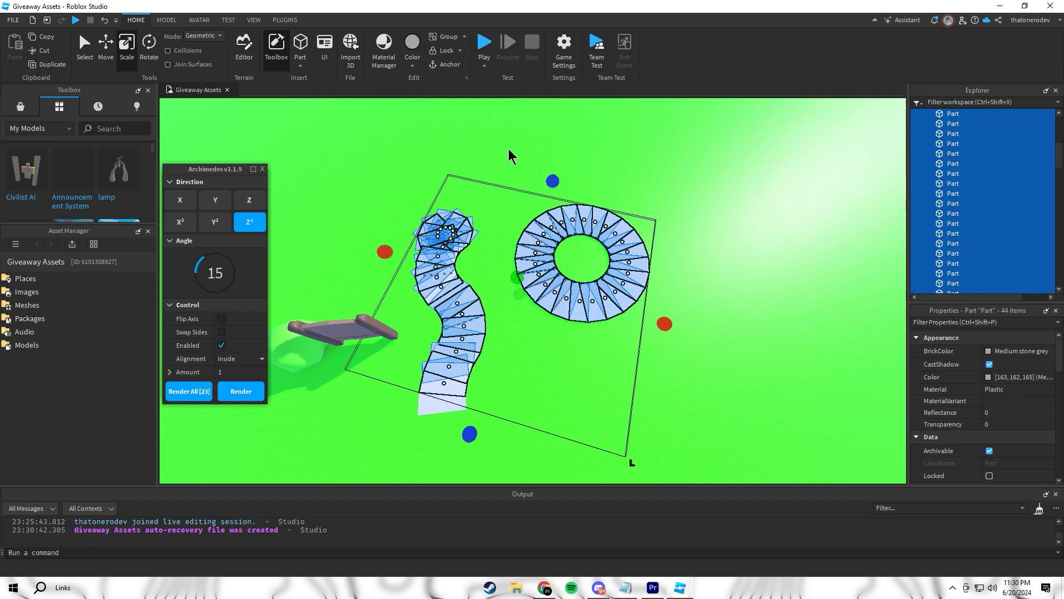
pyautogui.click(262, 169)
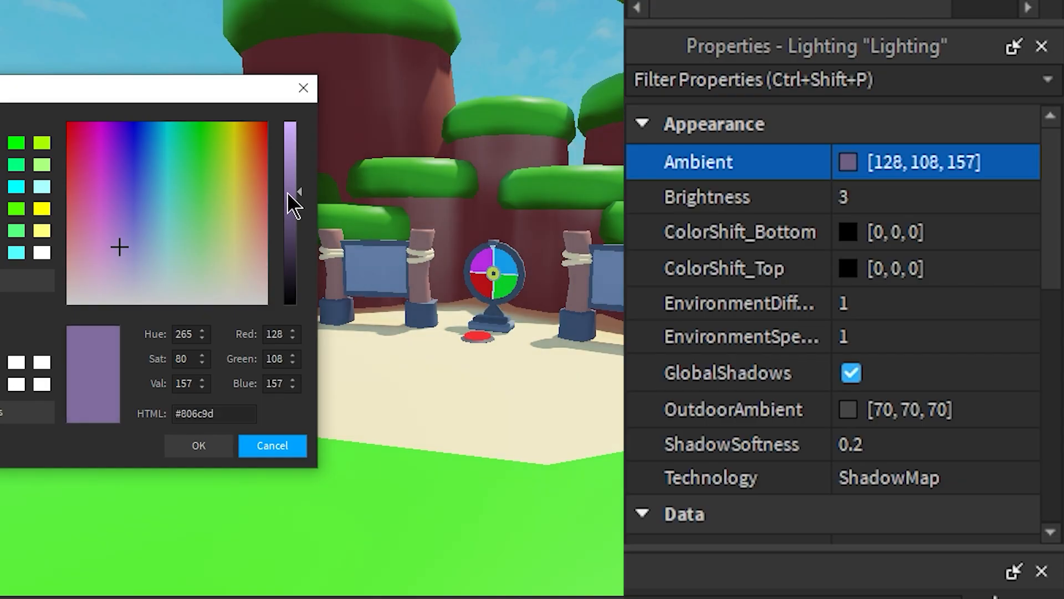
# - Set the Lighting Ambient color to 124, 104, 152 and OutdoorAmbient to 120, 99, 148
pyautogui.moveTo(285, 196); pyautogui.dragTo(287, 204)
pyautogui.click(217, 440)
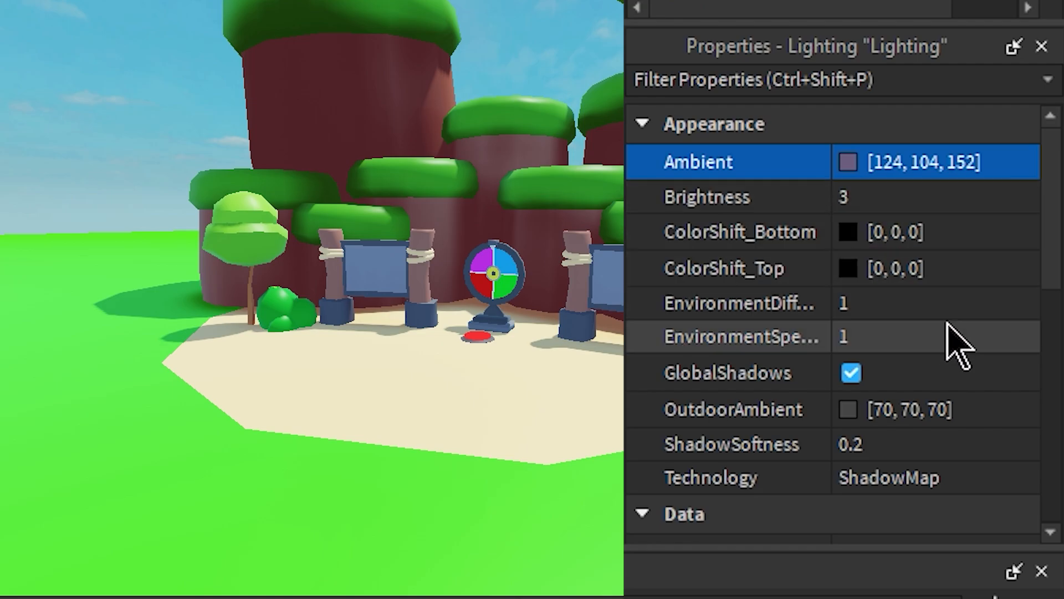
pyautogui.click(850, 410)
pyautogui.moveTo(120, 252)
pyautogui.mouseDown()
pyautogui.moveTo(105, 241)
pyautogui.moveTo(116, 231)
pyautogui.moveTo(126, 239)
pyautogui.mouseUp()
pyautogui.moveTo(297, 214); pyautogui.dragTo(296, 199)
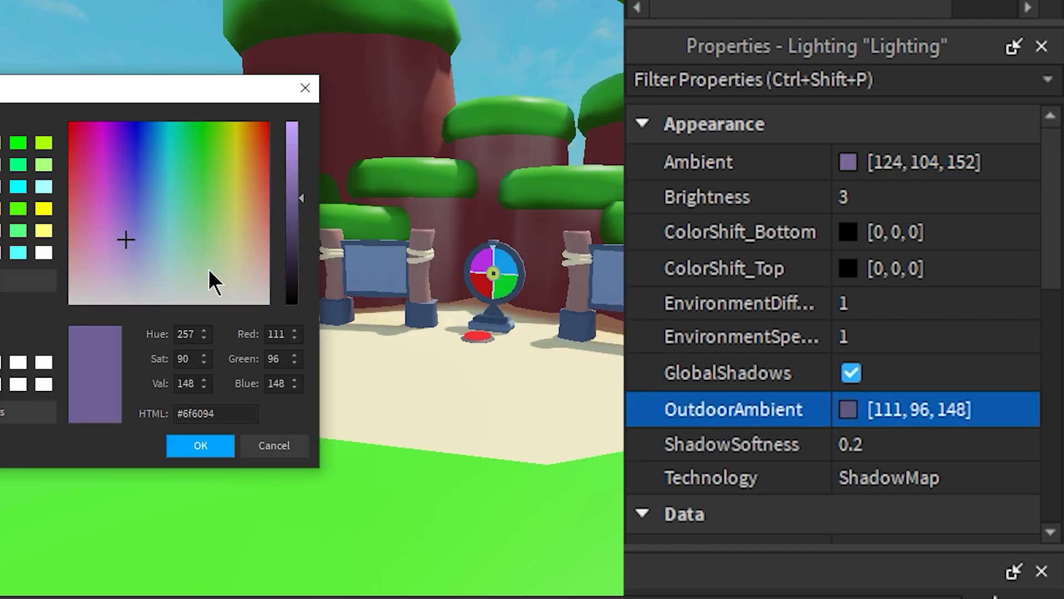
pyautogui.moveTo(127, 245); pyautogui.dragTo(126, 250)
pyautogui.click(201, 446)
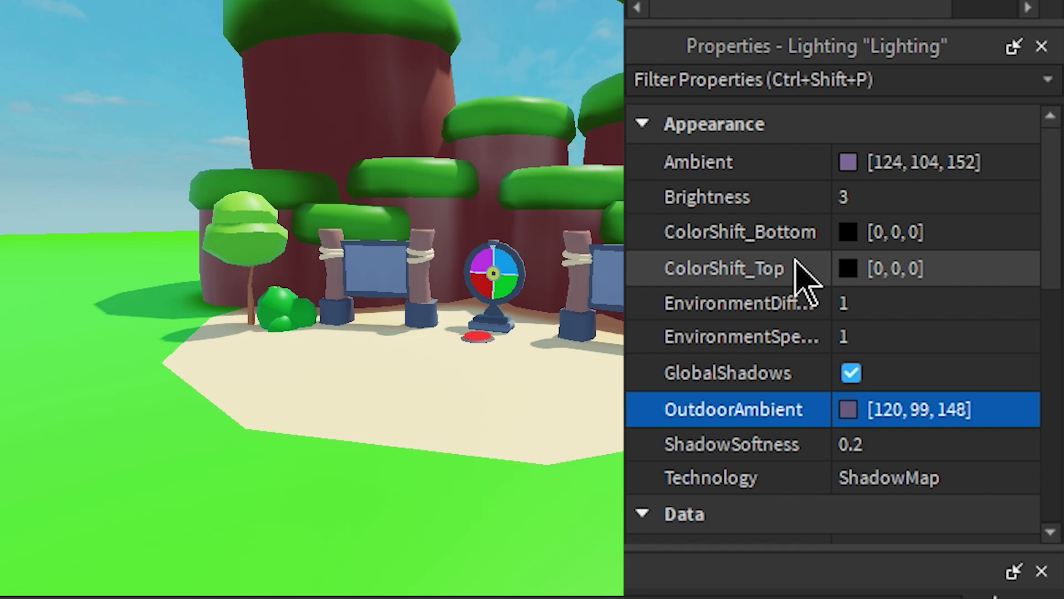
# - Set the Lighting ShadowSoftness to 0.45
pyautogui.click(889, 447)
pyautogui.click(888, 445)
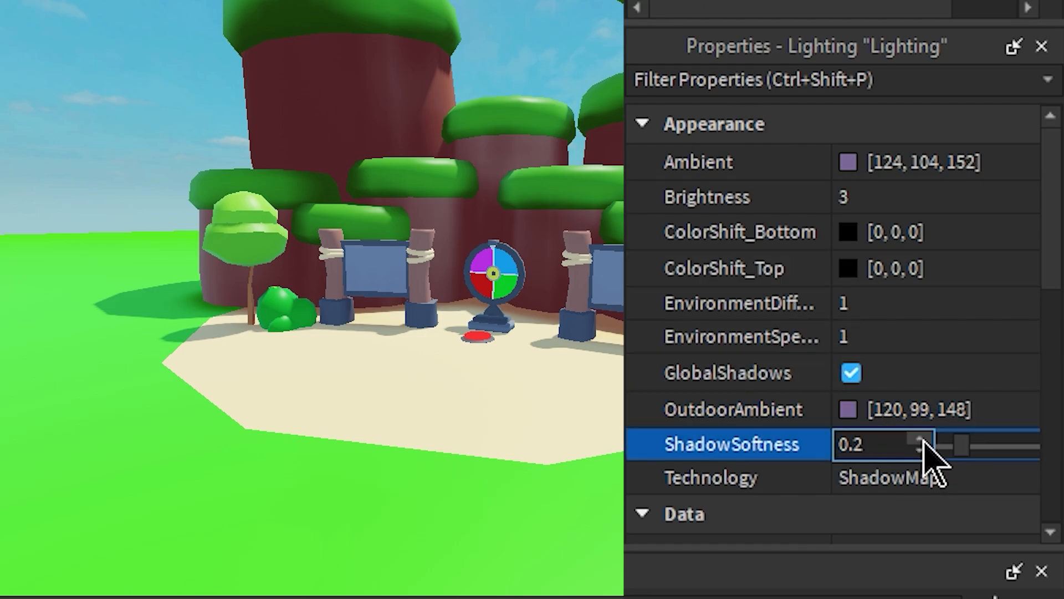
pyautogui.click(920, 439)
pyautogui.click(921, 439)
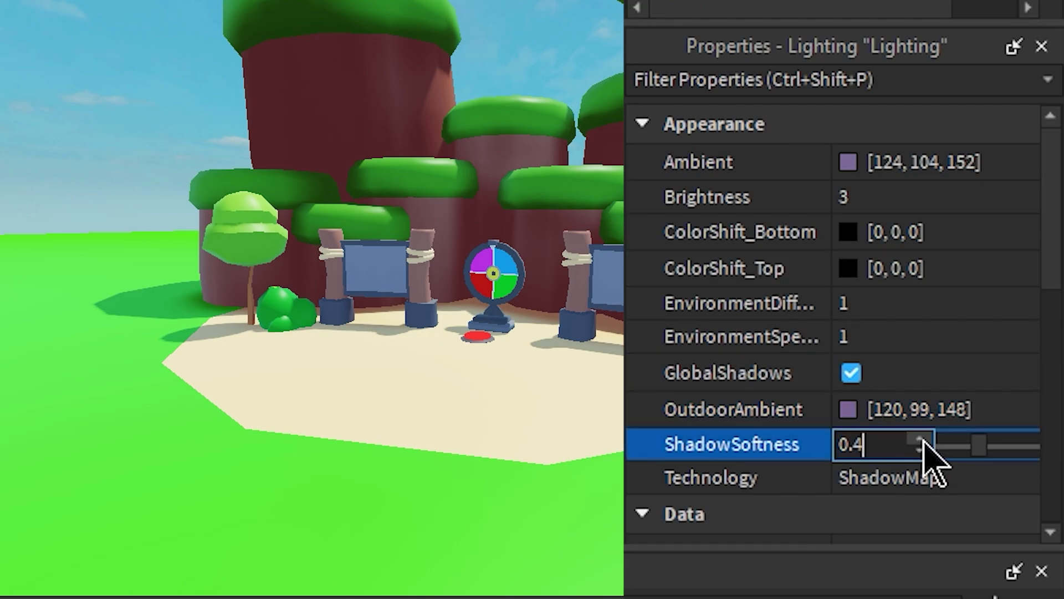
pyautogui.press('Return')
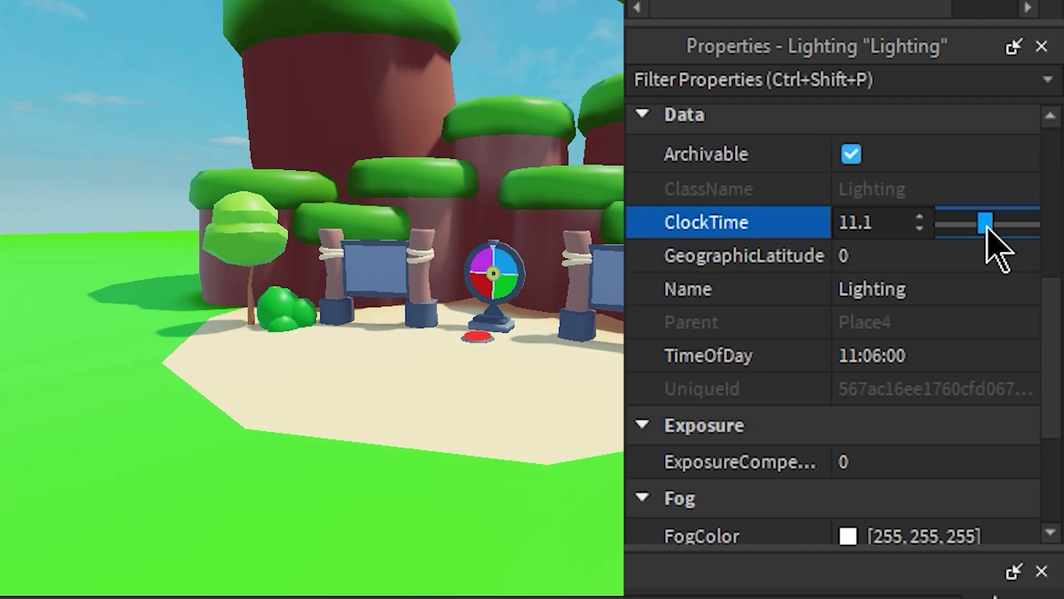
# - Try several times of day for the Lighting and set ClockTime to 8.6
pyautogui.moveTo(988, 230)
pyautogui.mouseDown()
pyautogui.moveTo(998, 235)
pyautogui.moveTo(981, 229)
pyautogui.mouseUp()
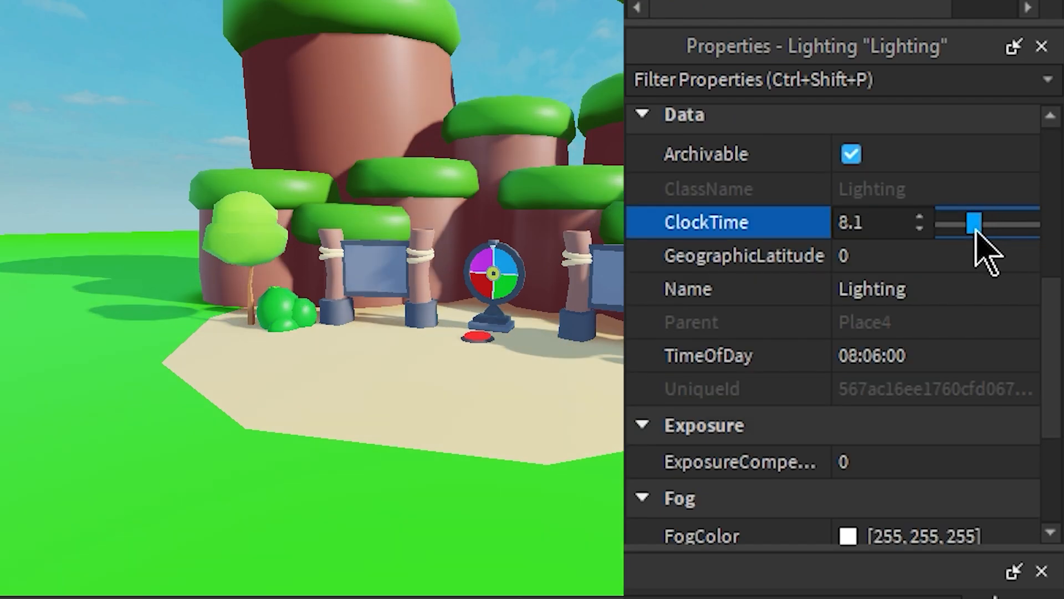
pyautogui.moveTo(982, 252); pyautogui.dragTo(987, 254)
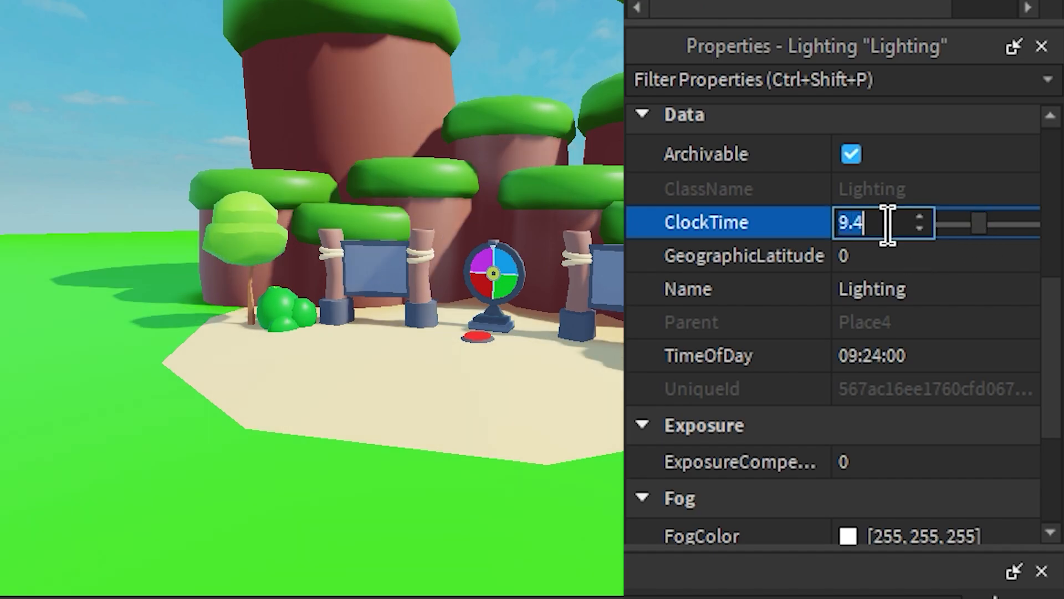
pyautogui.write('8.6')
pyautogui.press('Return')
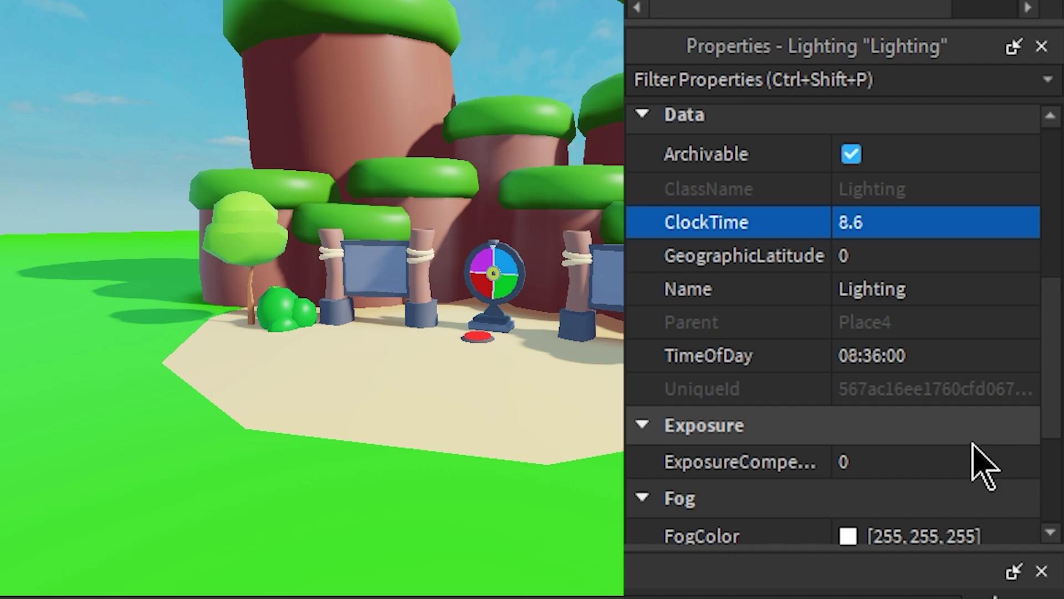
# - Reuse the OutdoorAmbient color 120, 99, 148 as the FogColor and enter a new FogEnd distance
pyautogui.scroll(-3, 986, 464)
pyautogui.scroll(6, 915, 272)
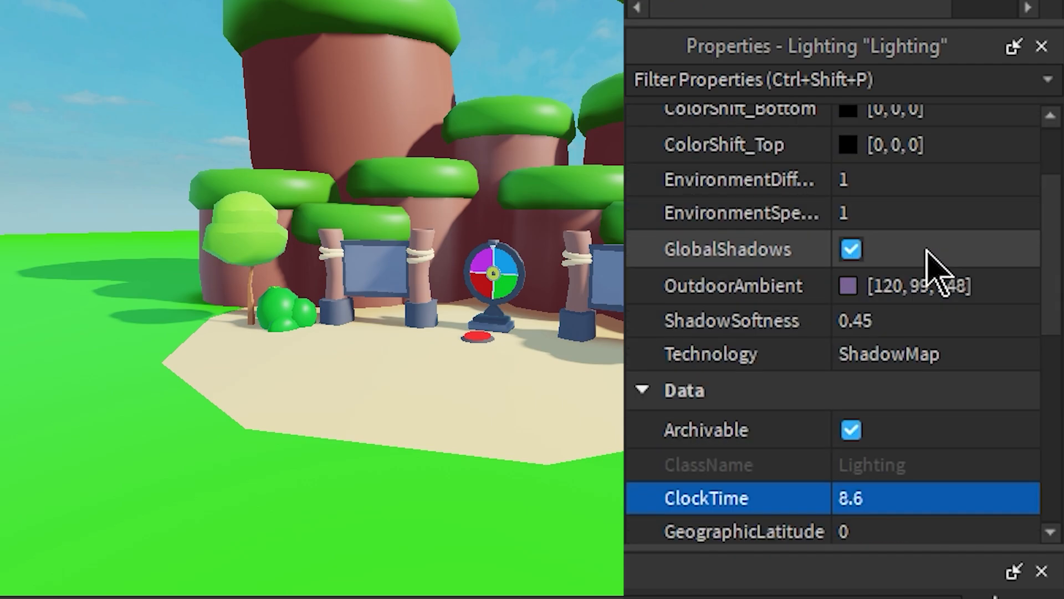
pyautogui.click(931, 285)
pyautogui.scroll(-6, 931, 294)
pyautogui.click(923, 313)
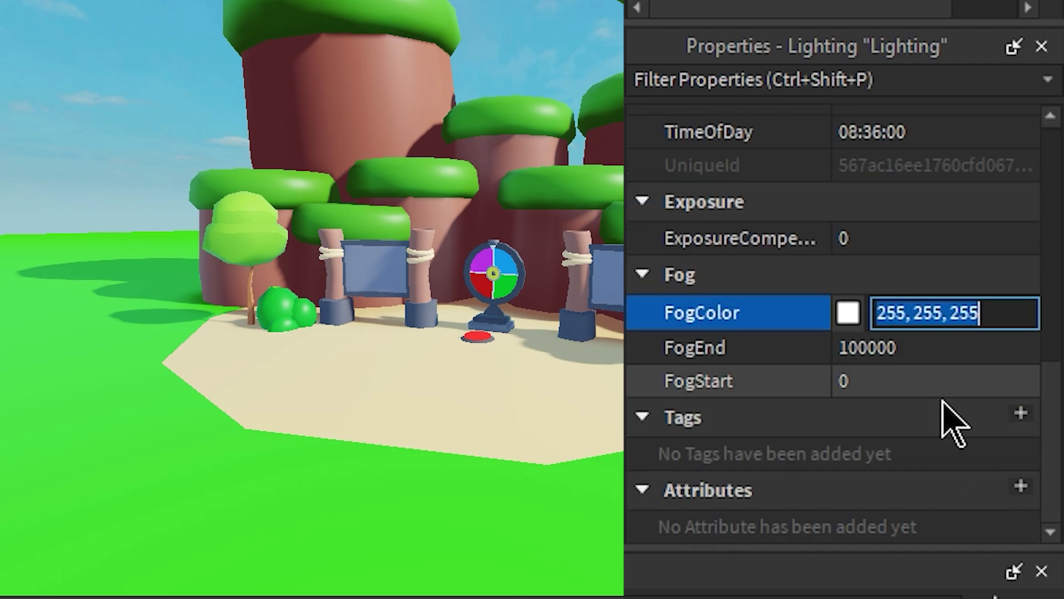
pyautogui.write('120, 99, 148')
pyautogui.press('Tab')
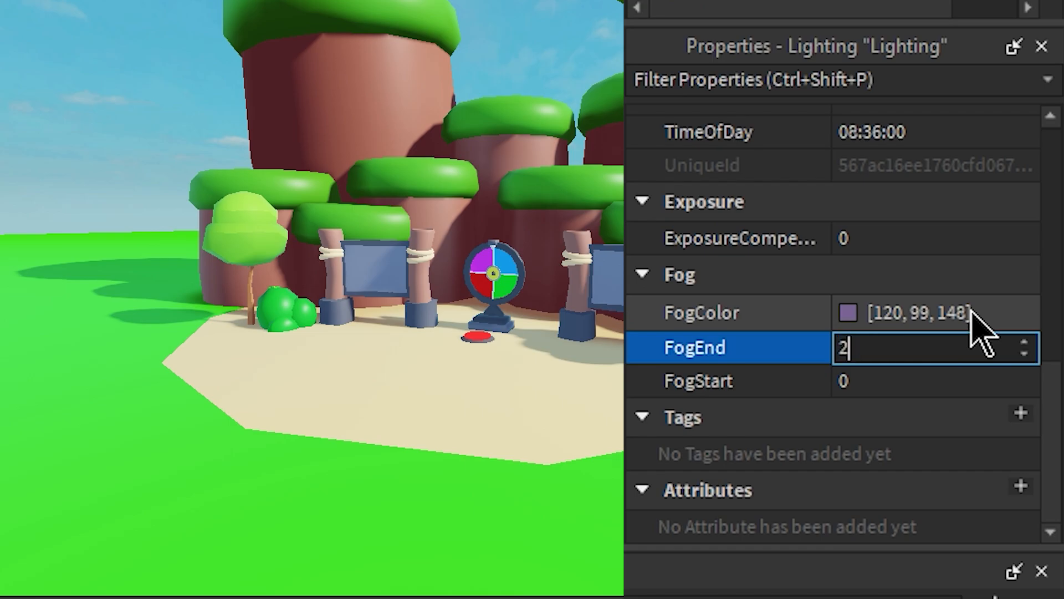
pyautogui.press('Return')
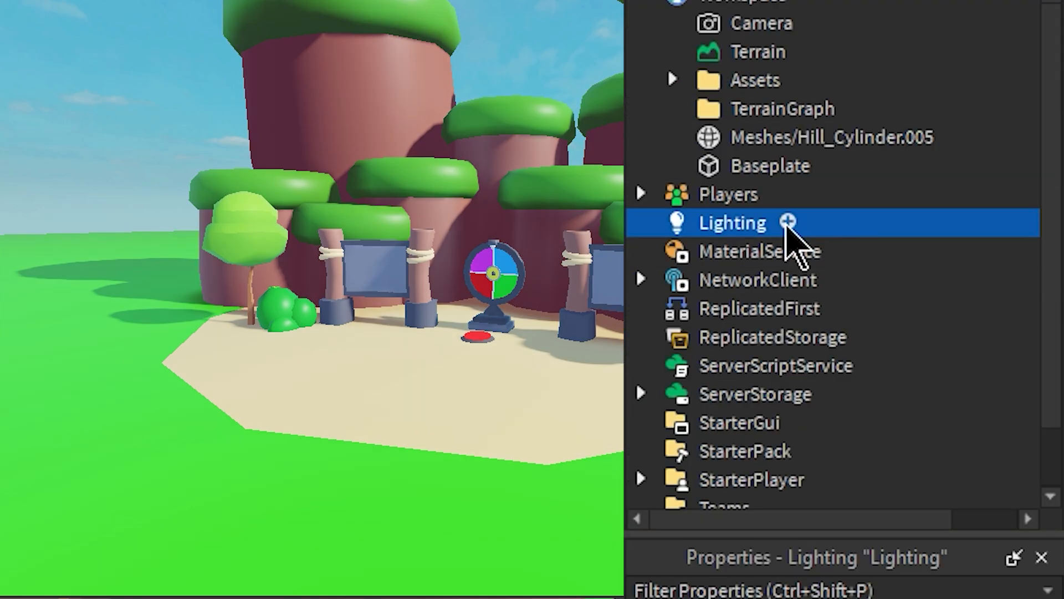
# - Add a ColorCorrection effect to Lighting with Brightness 0.1, Contrast 0.15 and Saturation 0.25
pyautogui.click(789, 224)
pyautogui.click(731, 294)
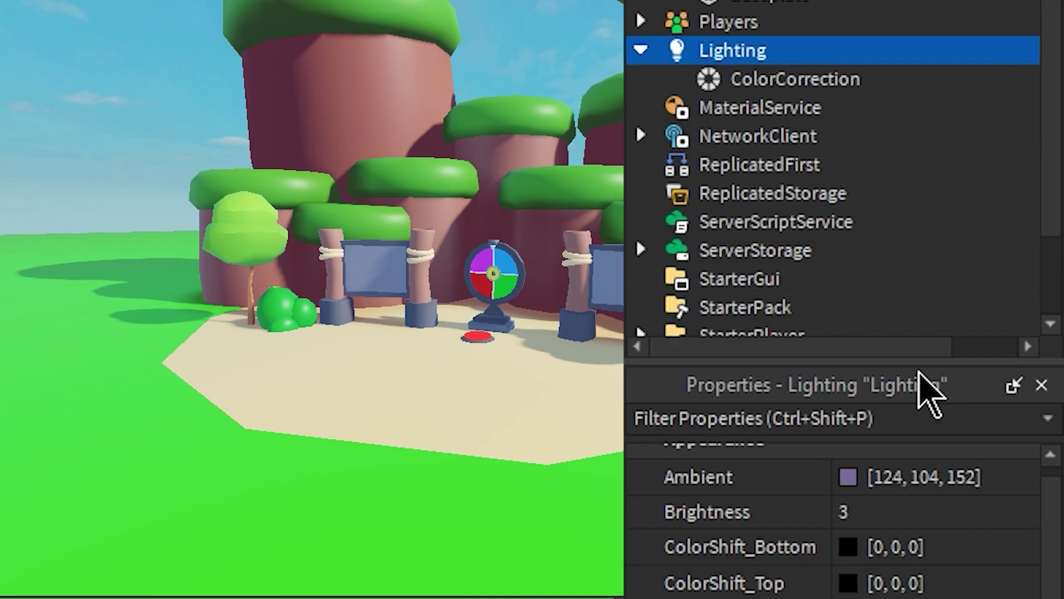
pyautogui.click(779, 84)
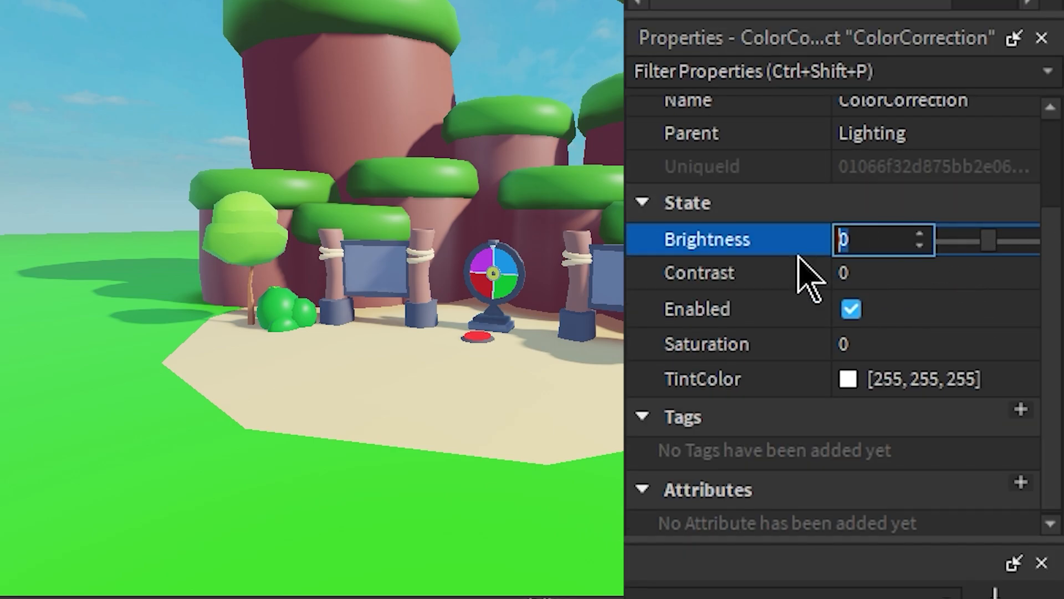
pyautogui.write('.1')
pyautogui.click(885, 274)
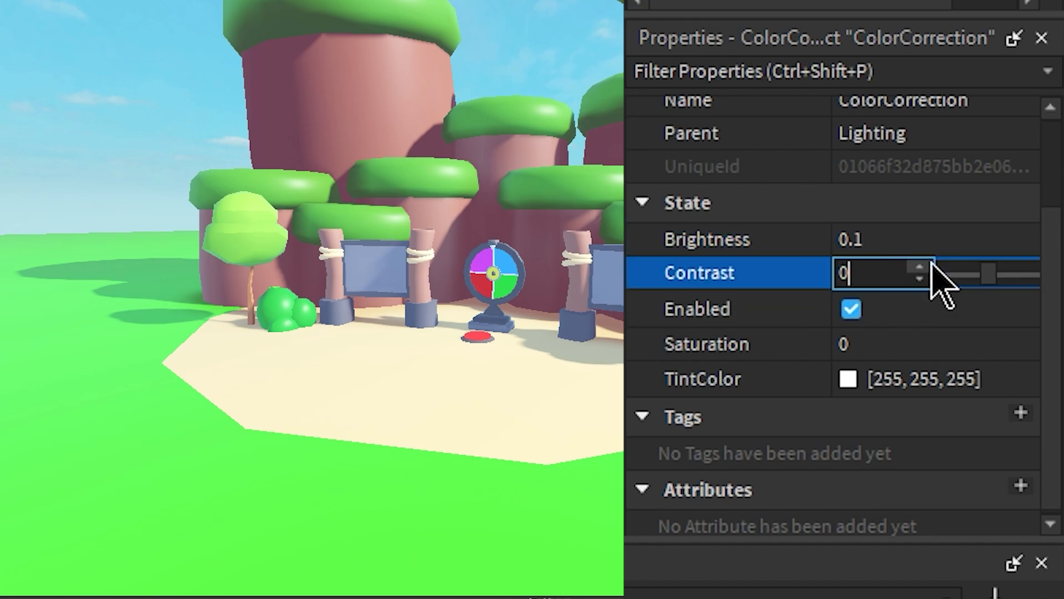
pyautogui.press('Tab')
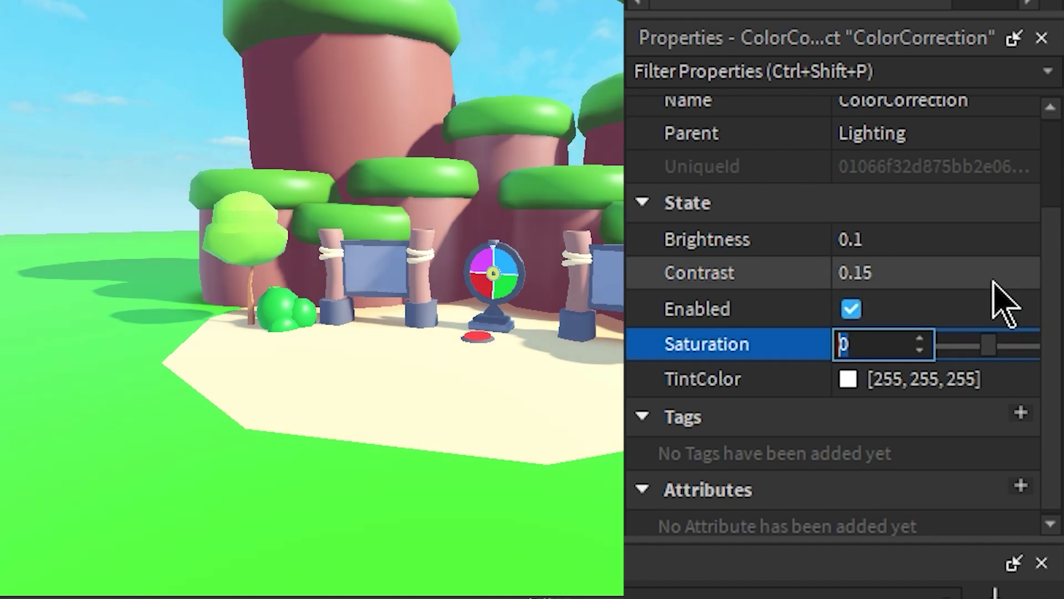
pyautogui.write('.25')
# - Try pale tints such as 225, 255, 249 for the ColorCorrection TintColor and cancel the color change
pyautogui.click(848, 379)
pyautogui.moveTo(143, 190); pyautogui.dragTo(202, 311)
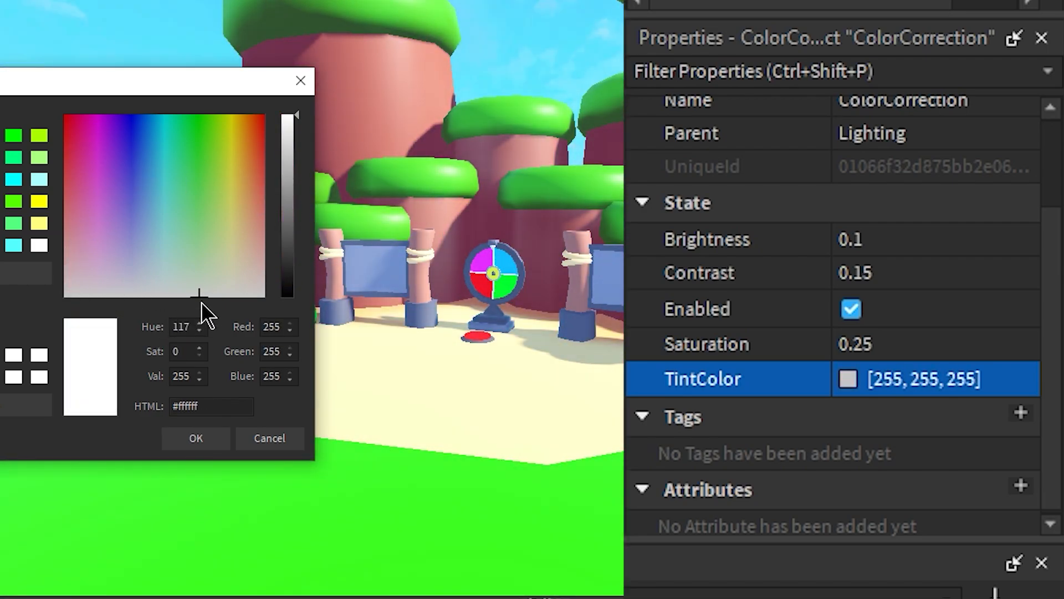
pyautogui.moveTo(234, 271); pyautogui.dragTo(235, 259)
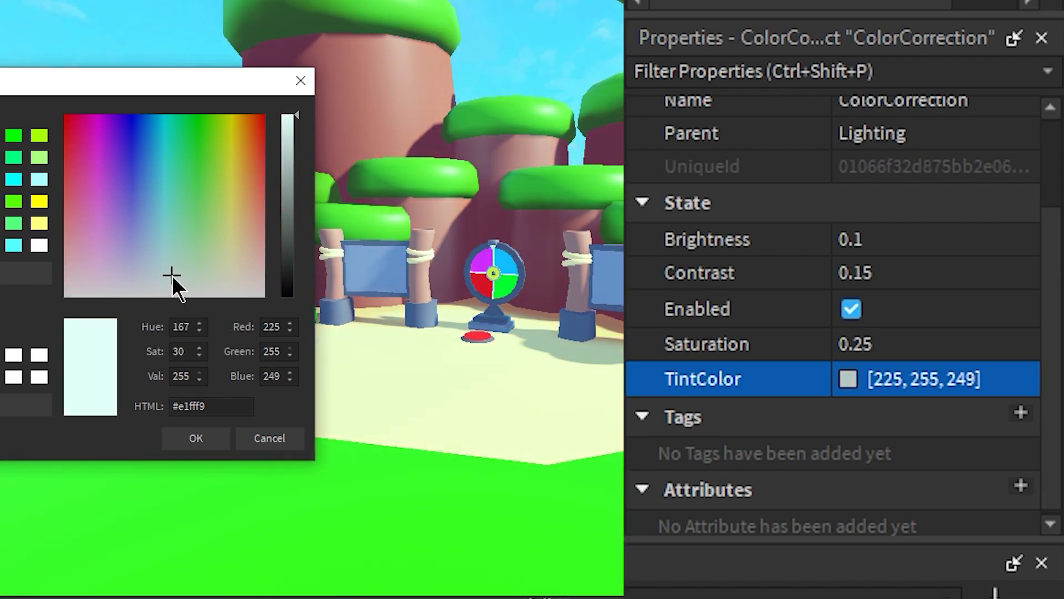
pyautogui.click(277, 444)
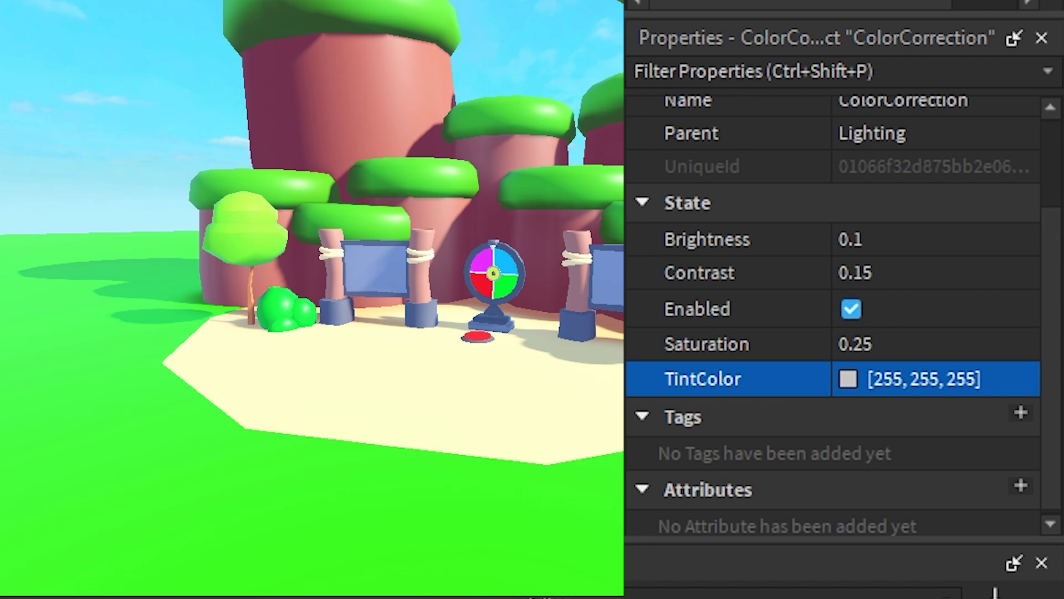